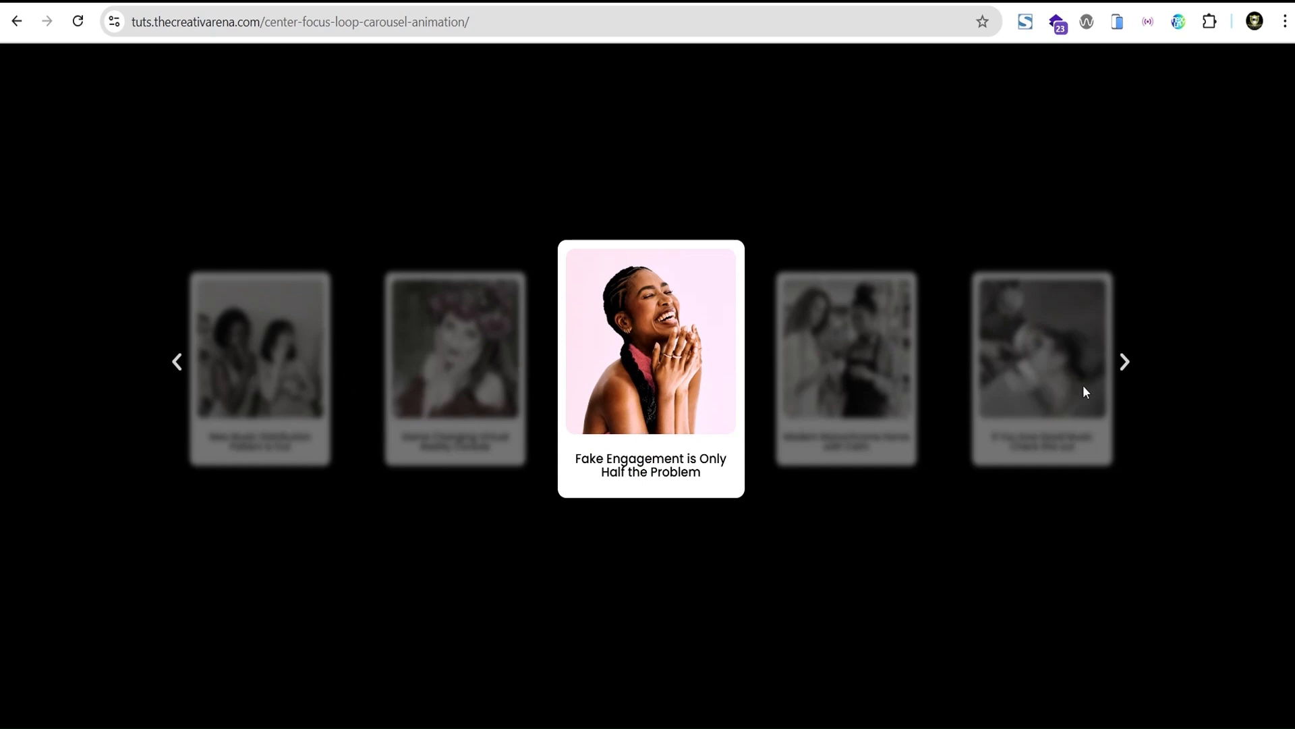
Advance the slides of the demo carousel on the desktop page and in the simulated tablet preview.
click(1125, 363)
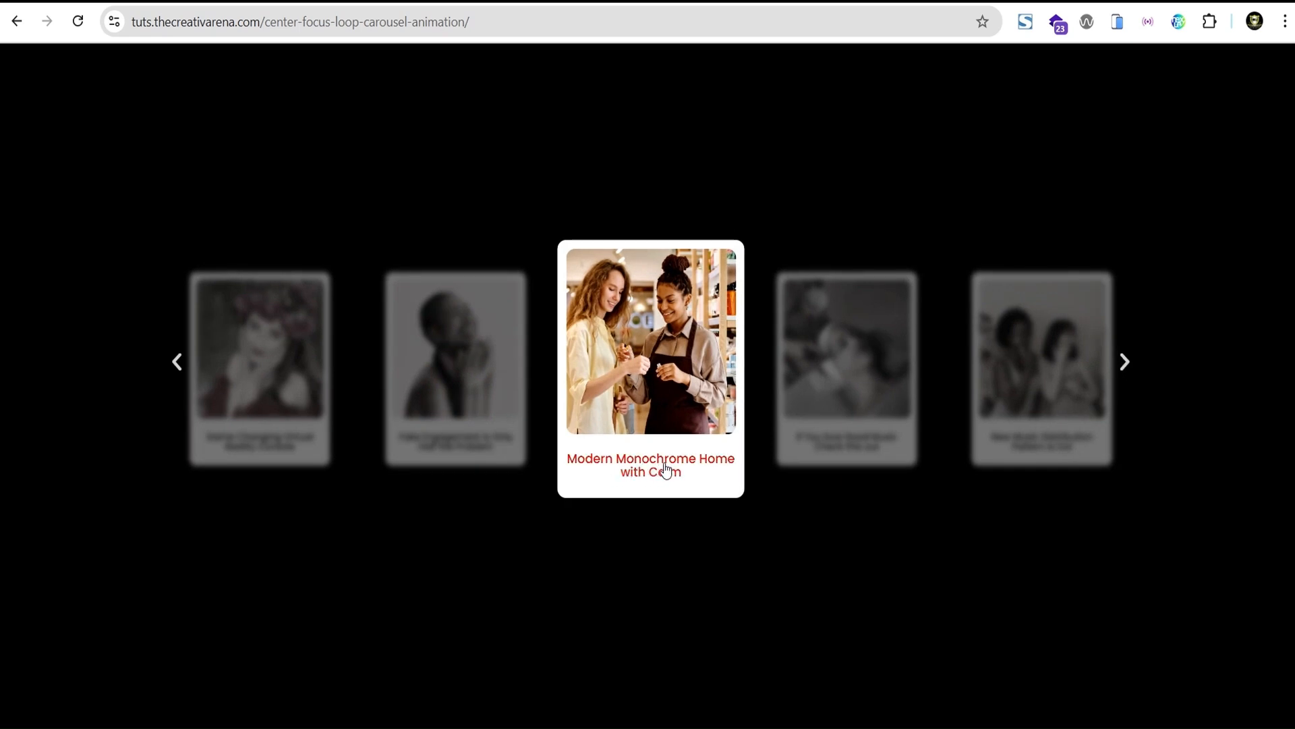
click(1124, 362)
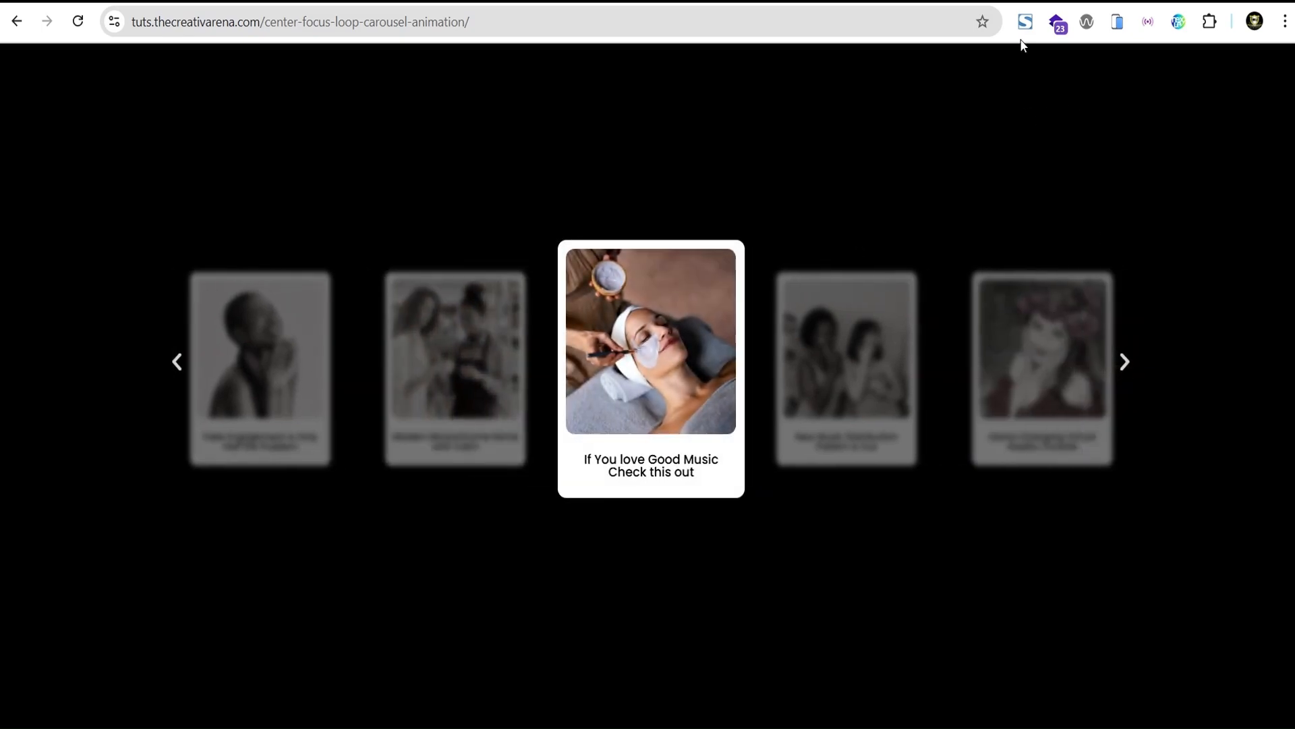
click(1113, 23)
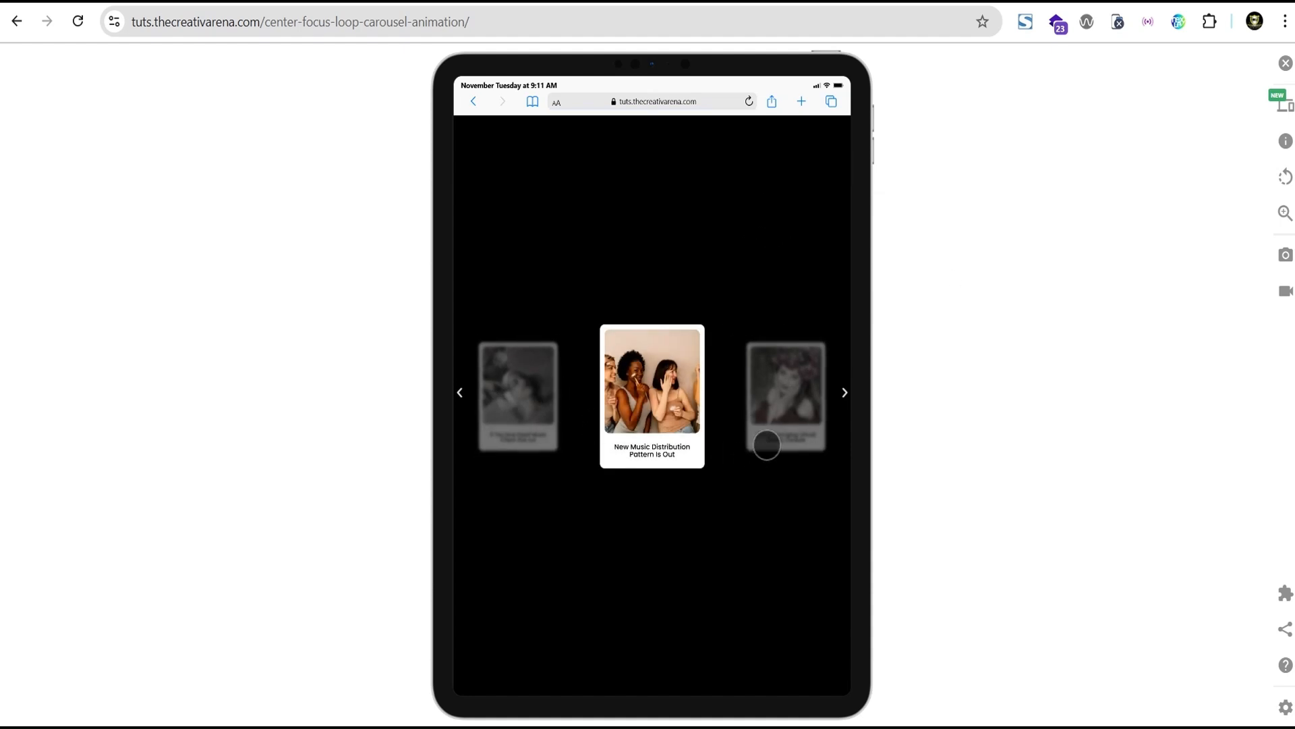
click(845, 394)
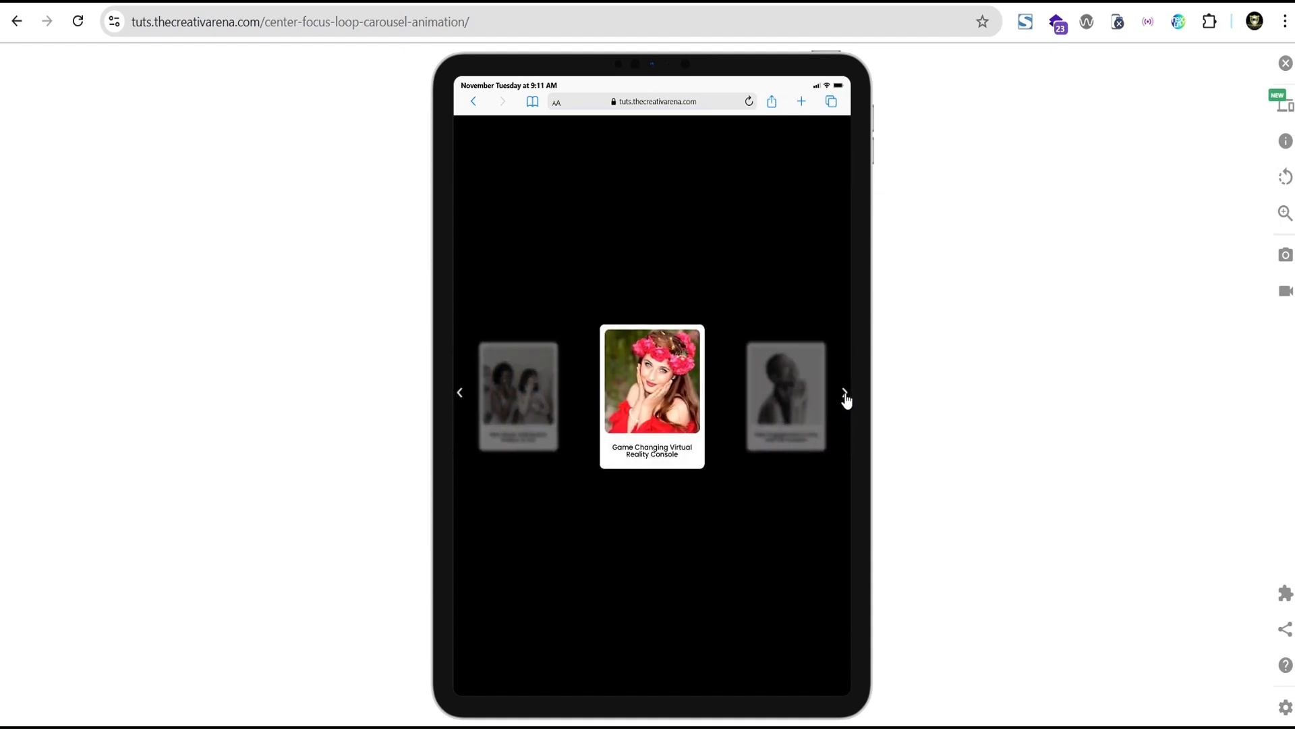
click(845, 393)
click(846, 397)
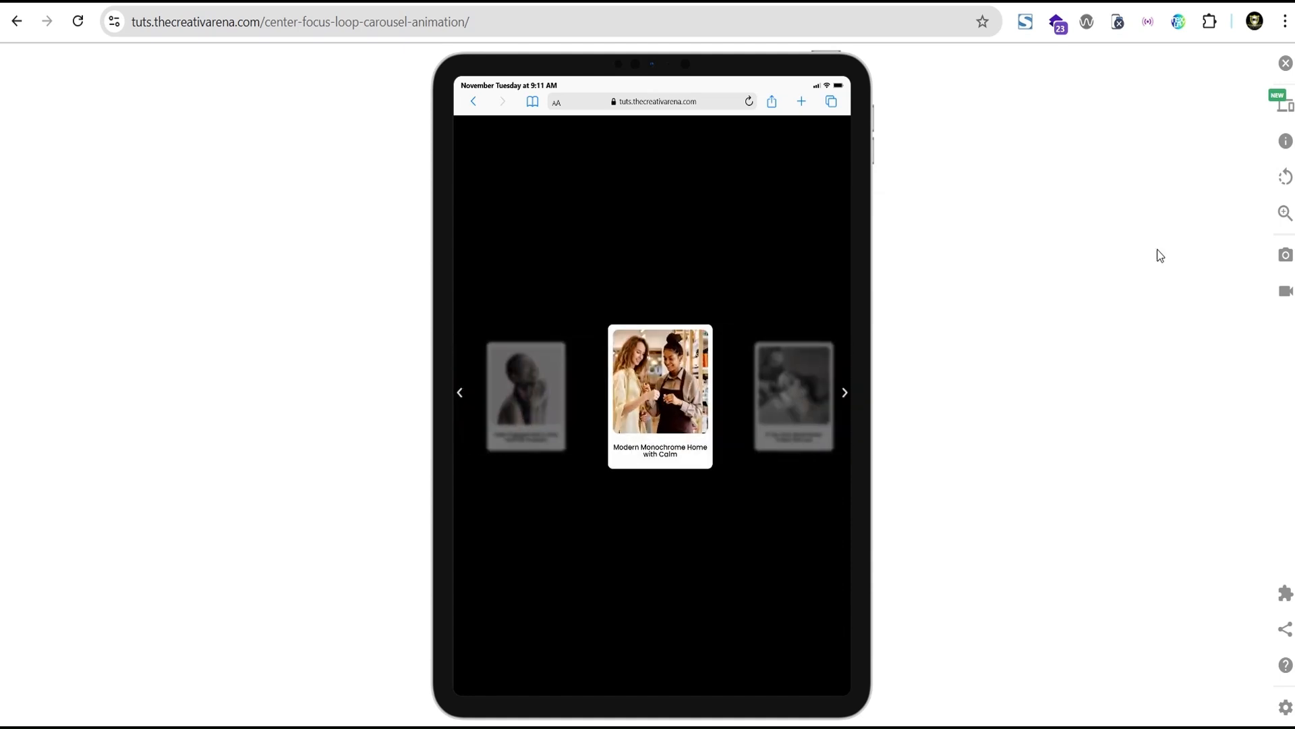
Preview the carousel on an iPhone 11 PRO MAX, advance its slides and close the device simulator.
click(1281, 102)
scroll(1026, 392, down, 2)
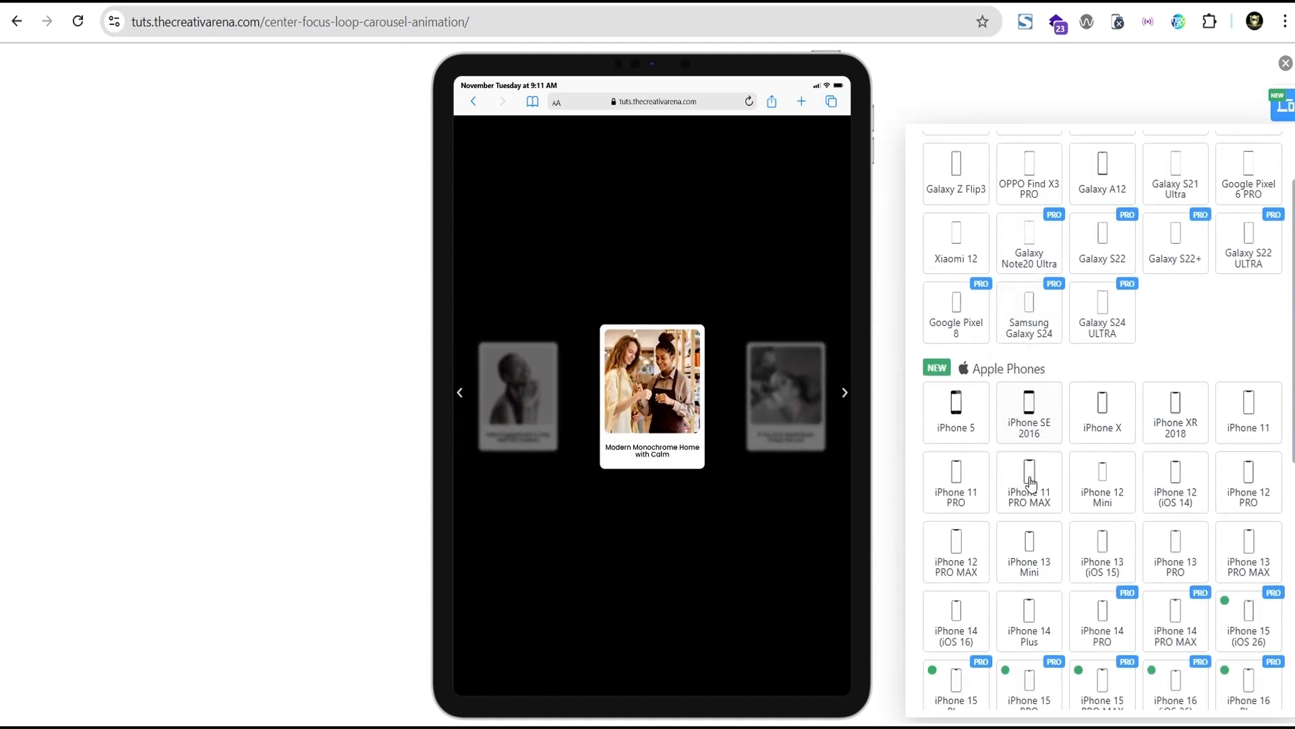
click(1030, 498)
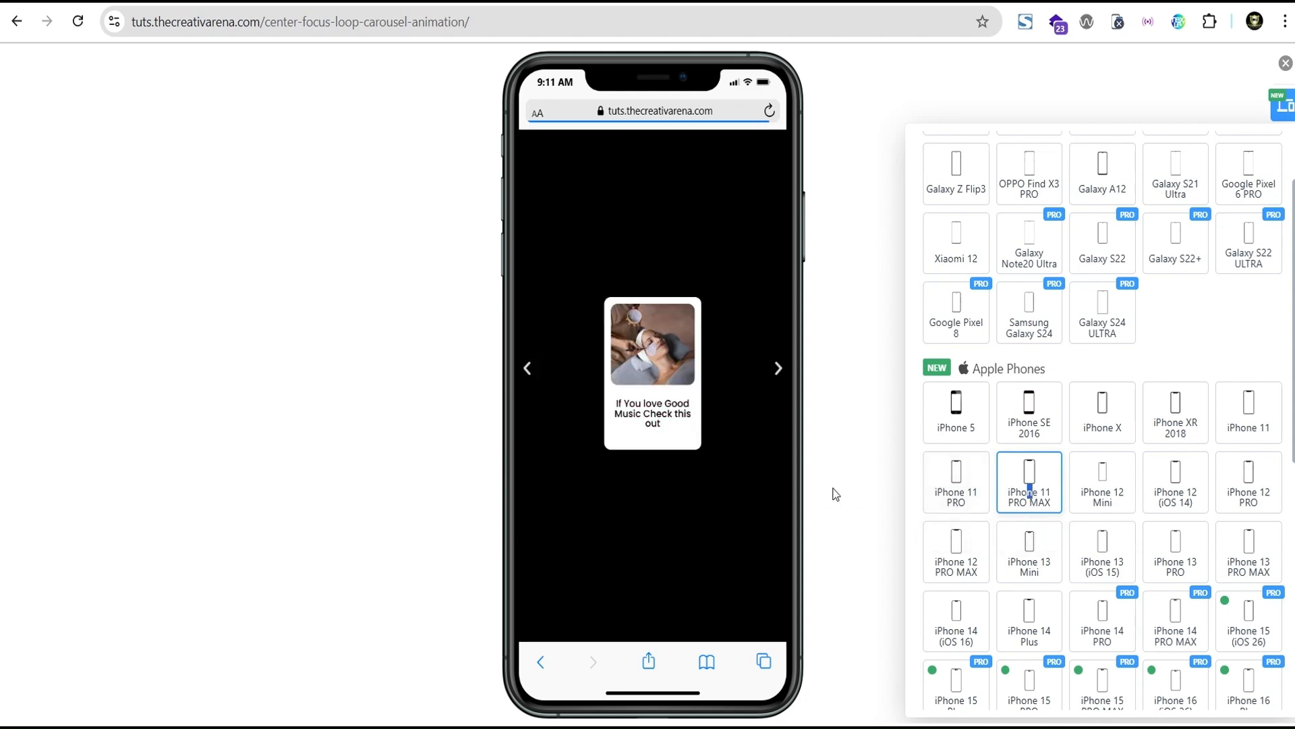
click(777, 372)
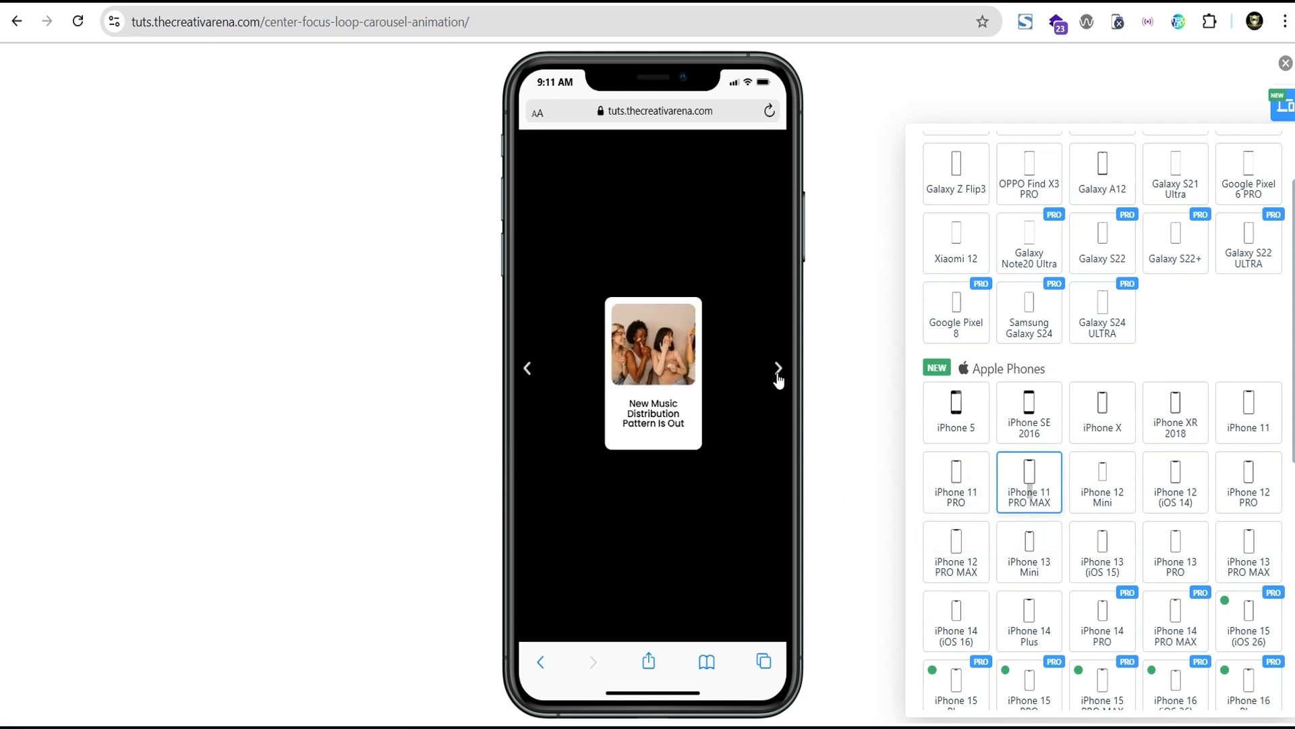
click(778, 373)
click(1285, 64)
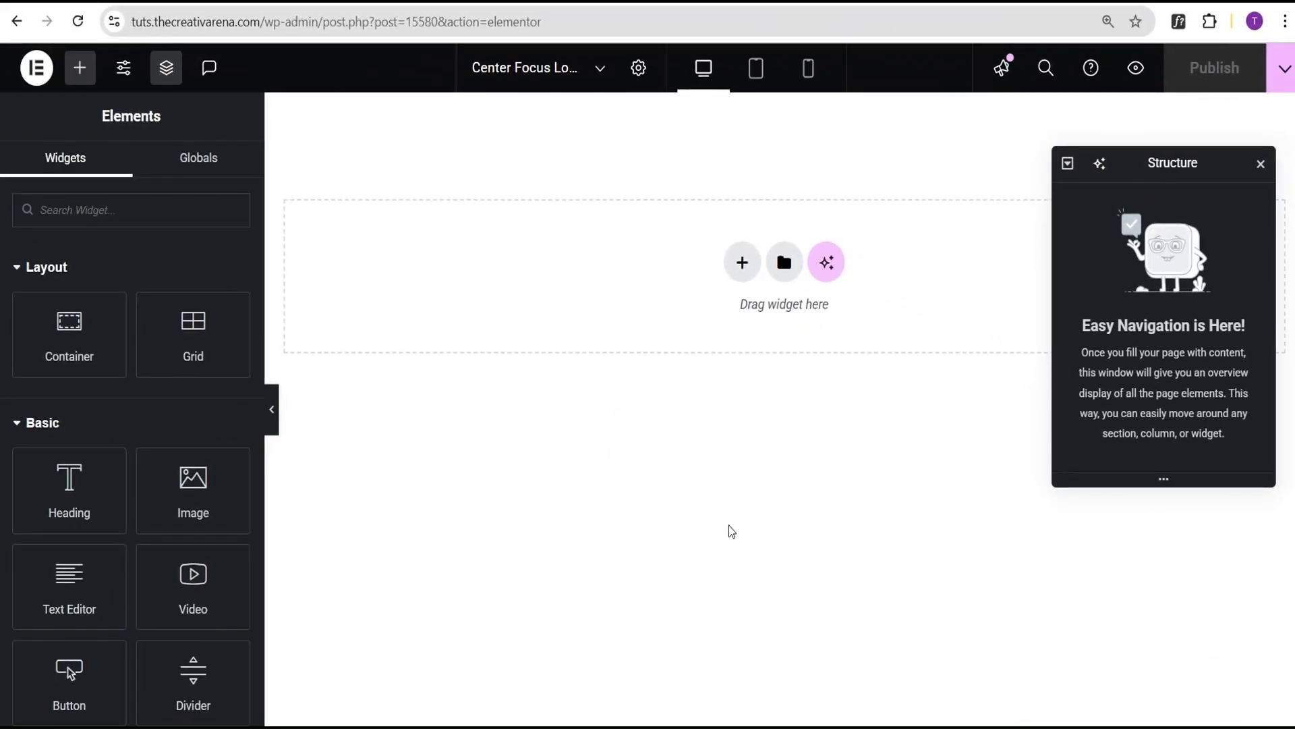
Add a Flexbox container with the single-column, downward-direction structure to the empty page.
click(742, 262)
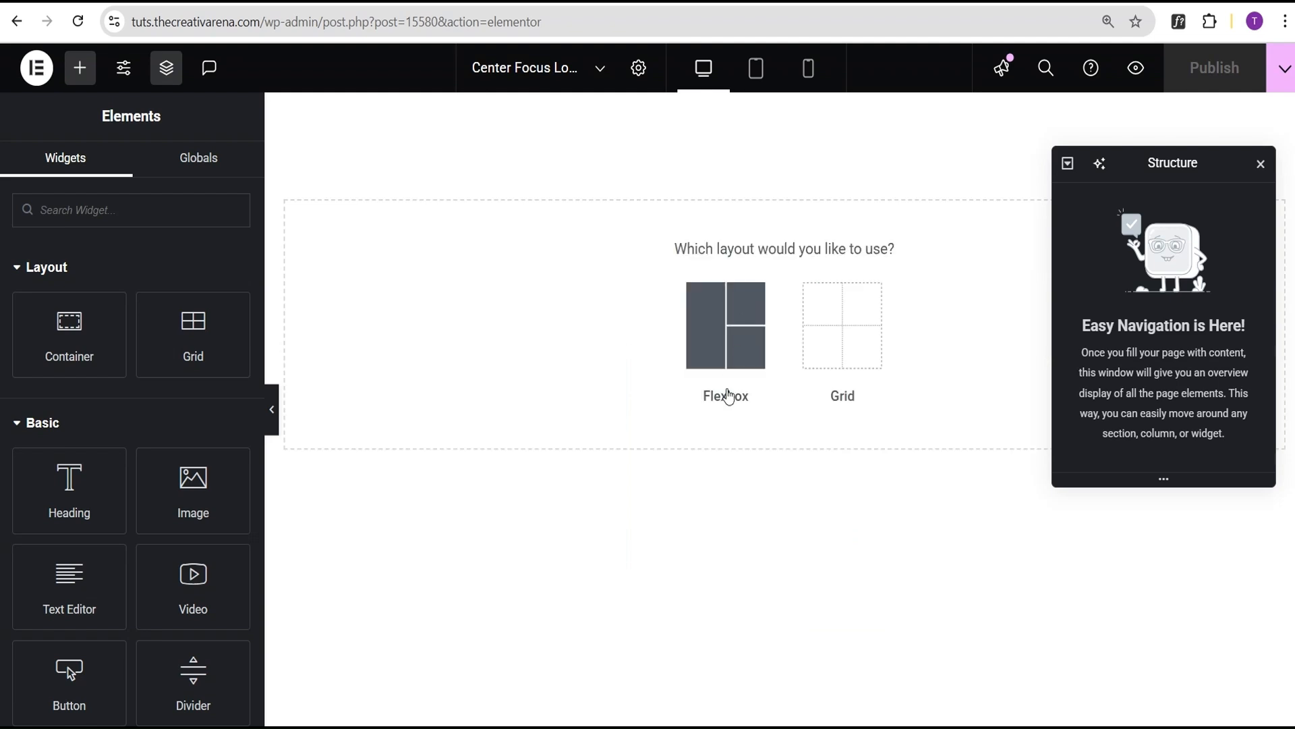
click(721, 337)
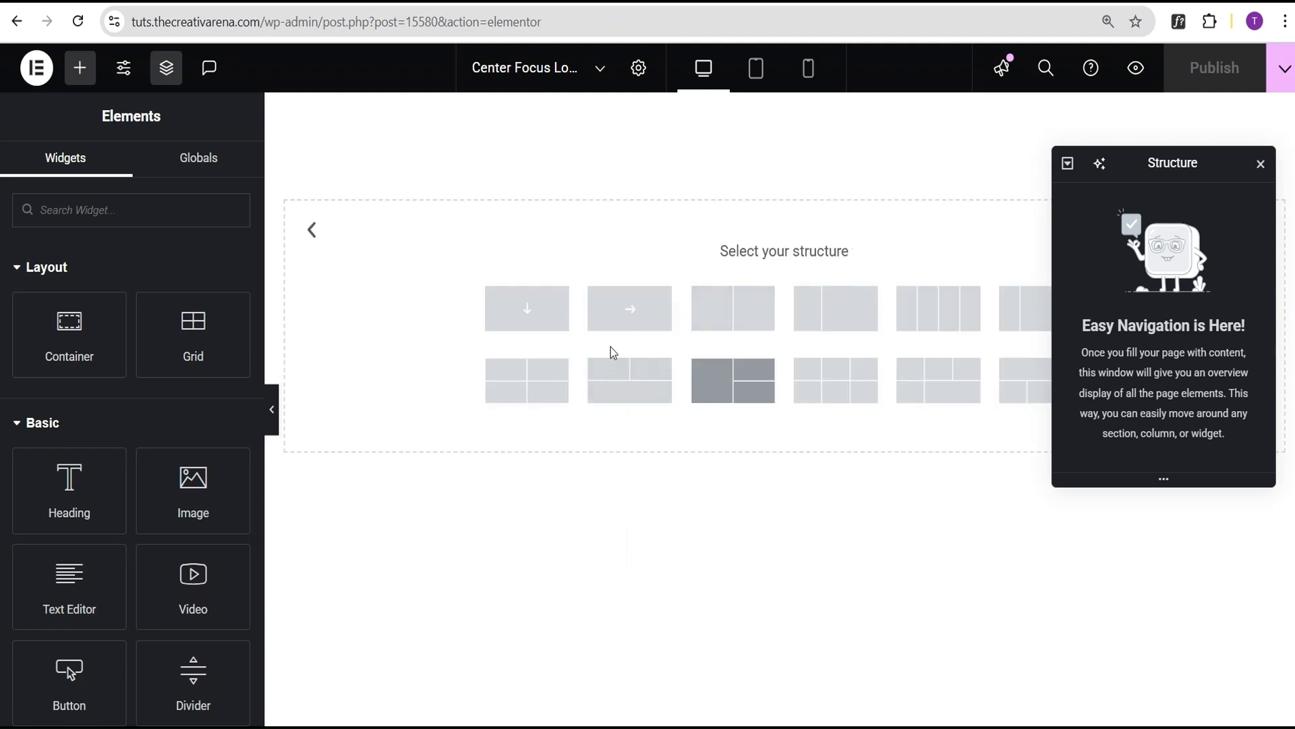
click(527, 323)
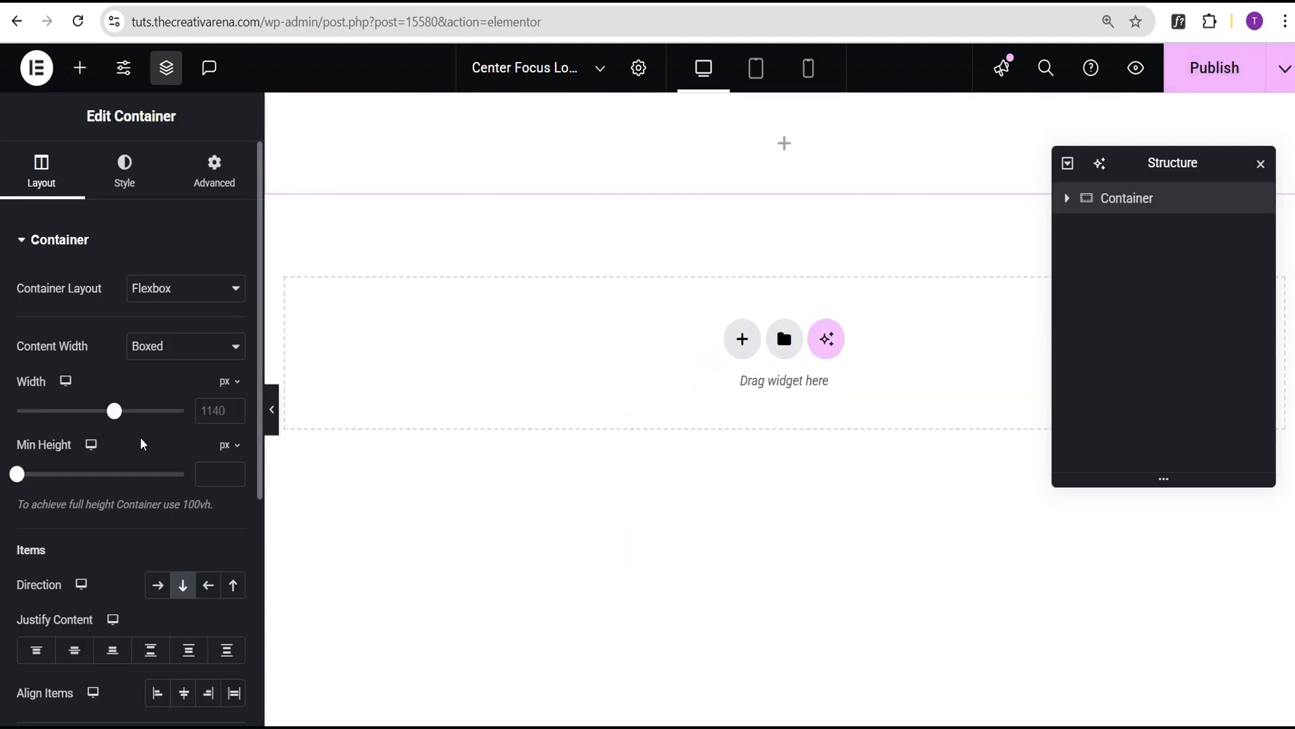
Set the container's minimum height to 100 vh and center its items with both Justify Content and Align Items.
click(228, 445)
click(227, 537)
click(207, 476)
text(100)
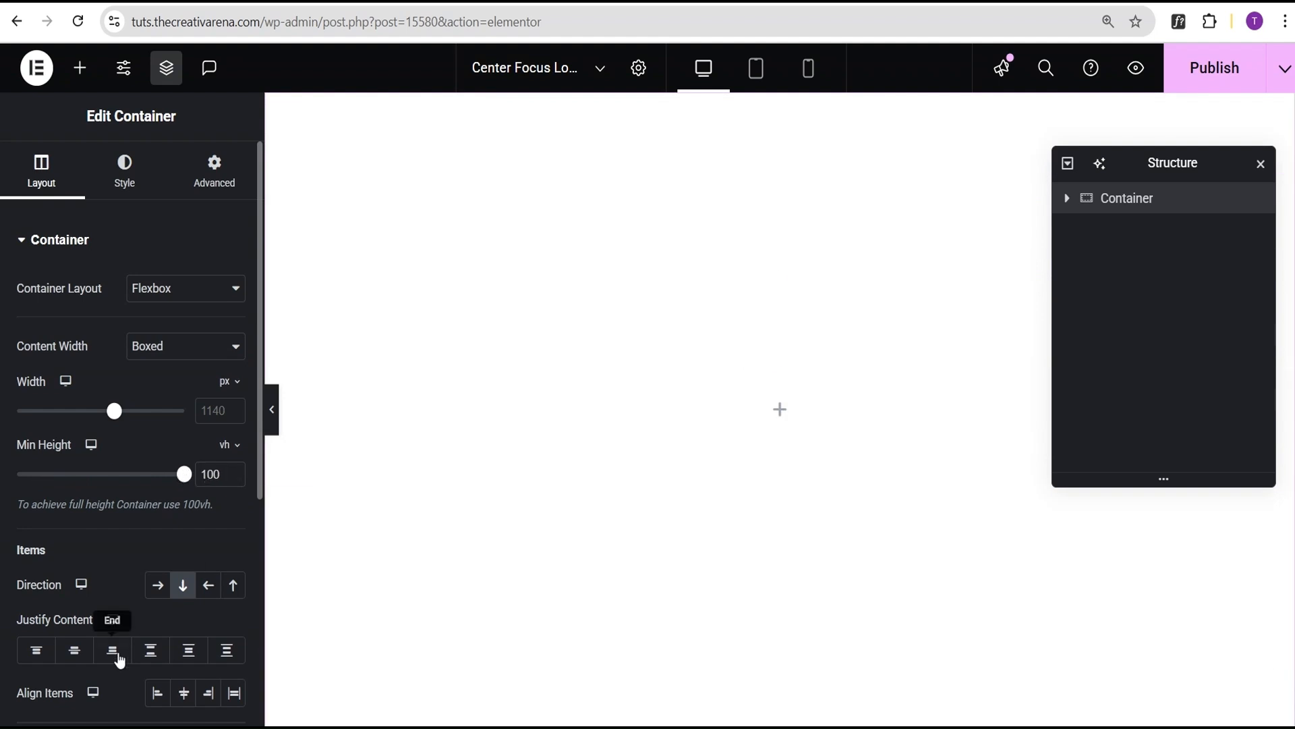
click(75, 651)
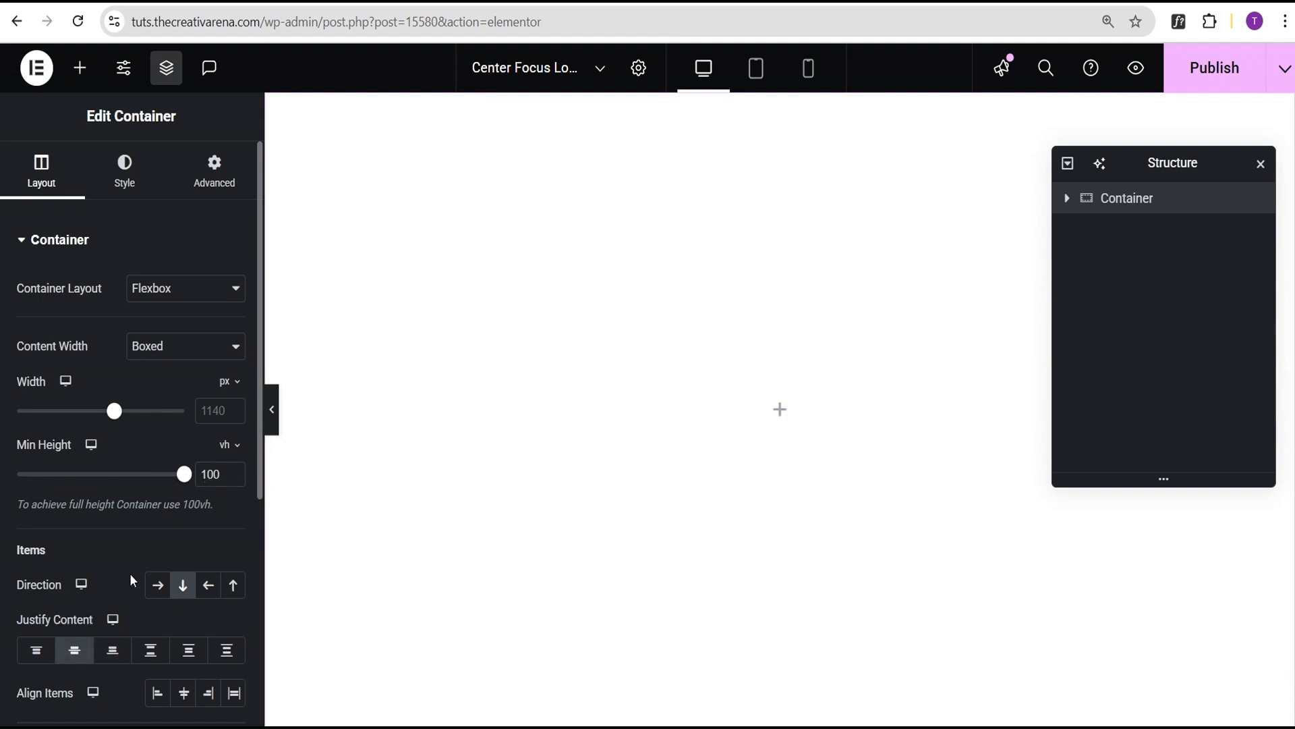
click(184, 693)
scroll(143, 606, down, 1)
scroll(151, 496, up, 1)
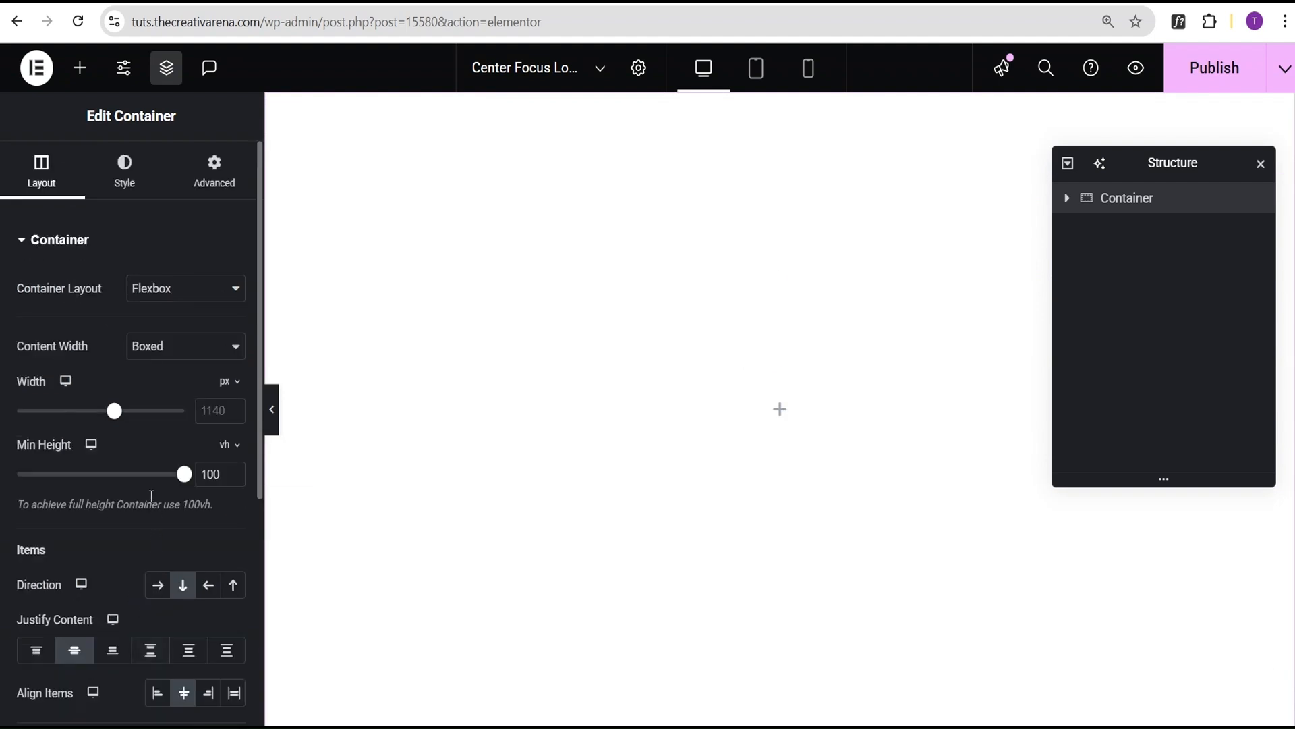
Give the container a classic background in black, #000000.
click(124, 177)
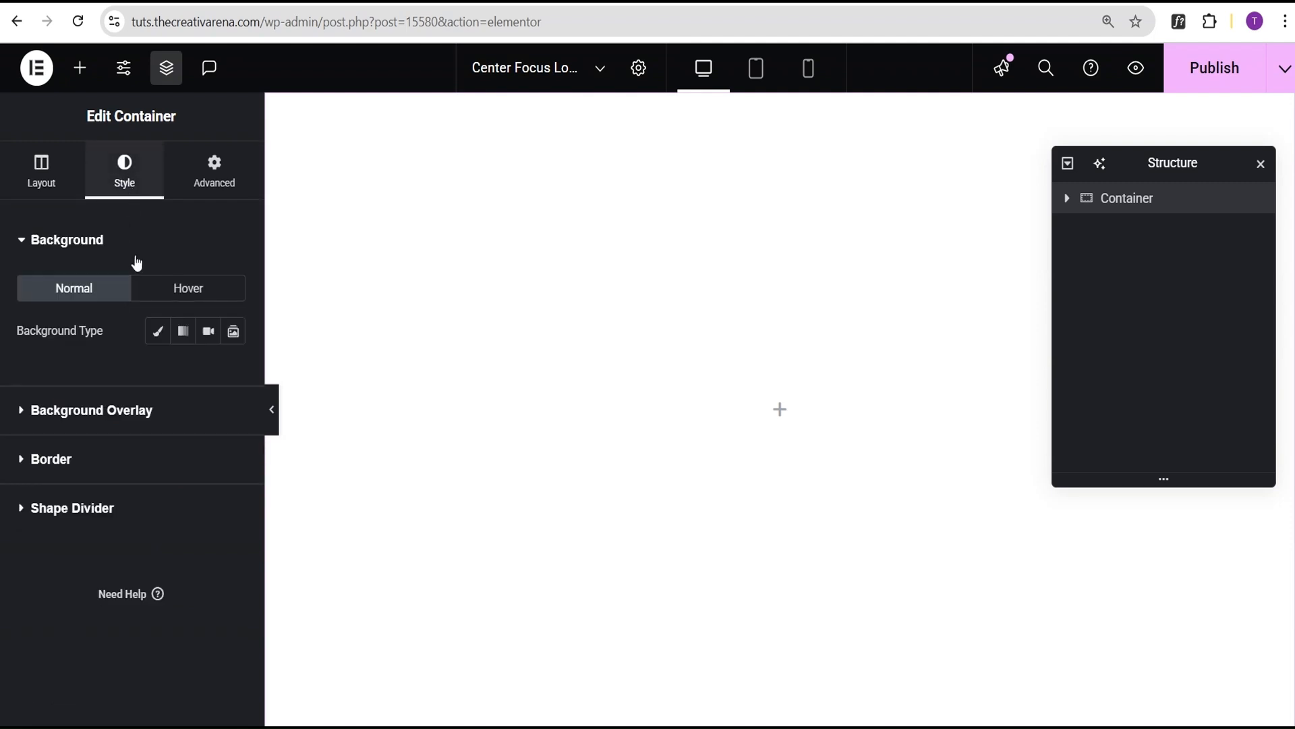
click(157, 331)
click(233, 373)
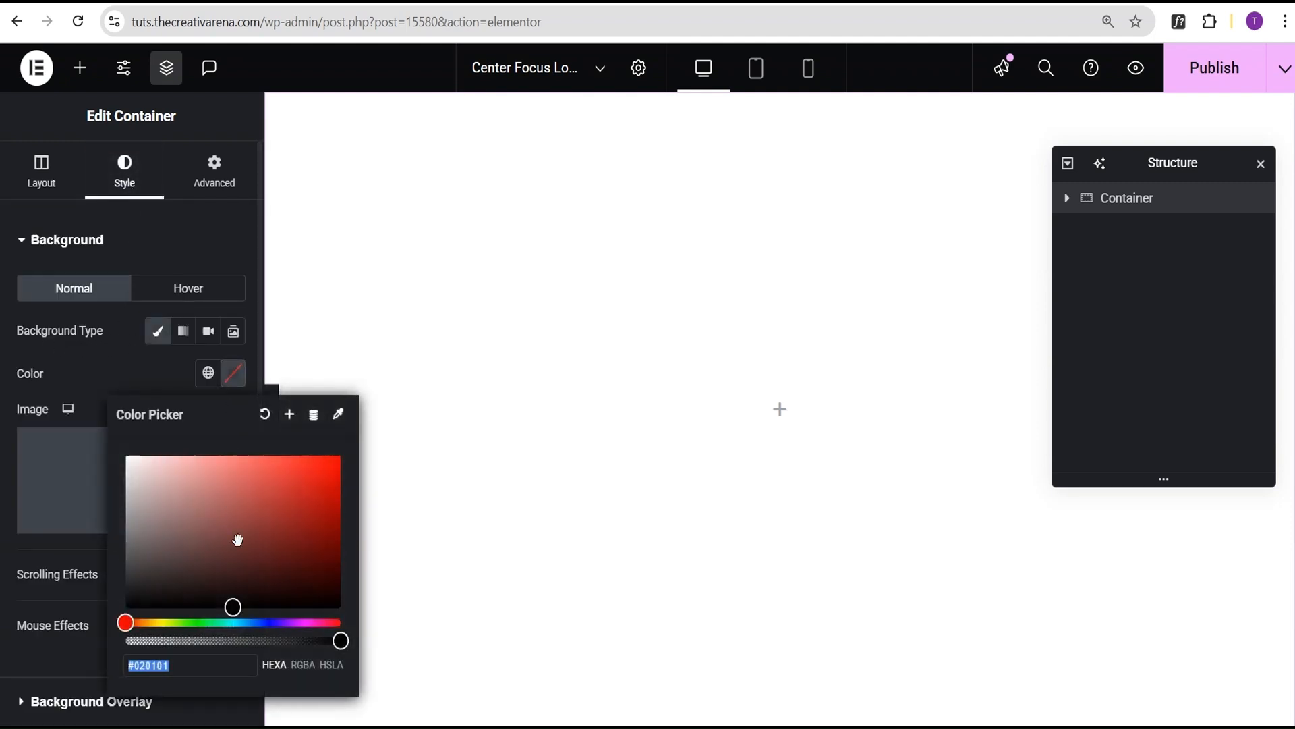
click(235, 610)
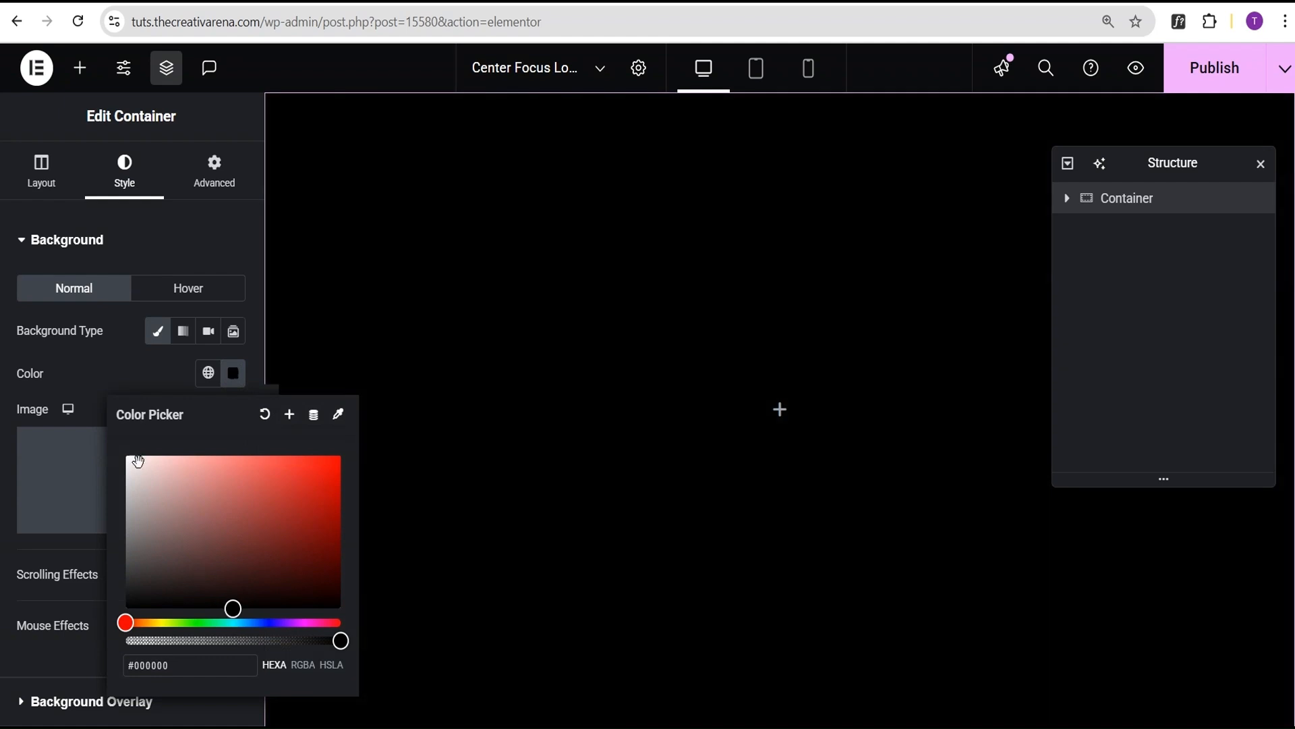
click(106, 352)
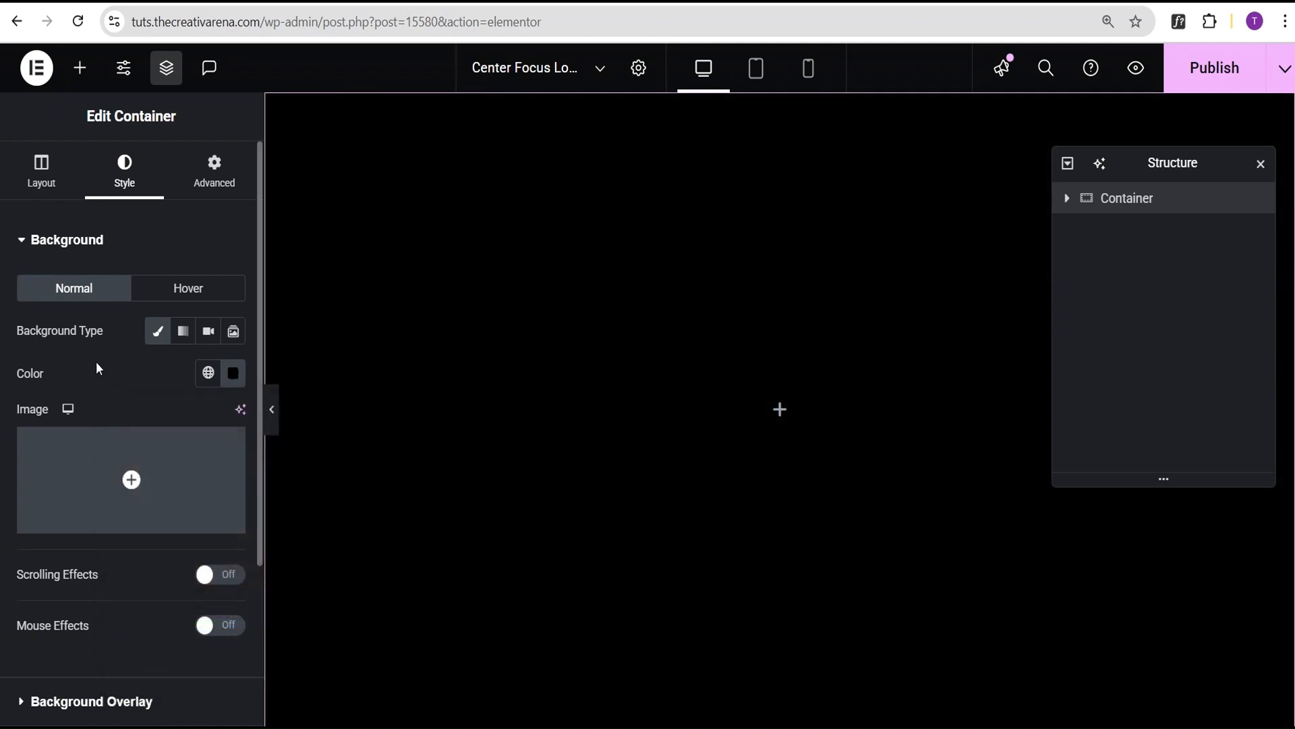
Find the Loop Carousel widget by searching for "loop" and place it inside the container.
click(79, 77)
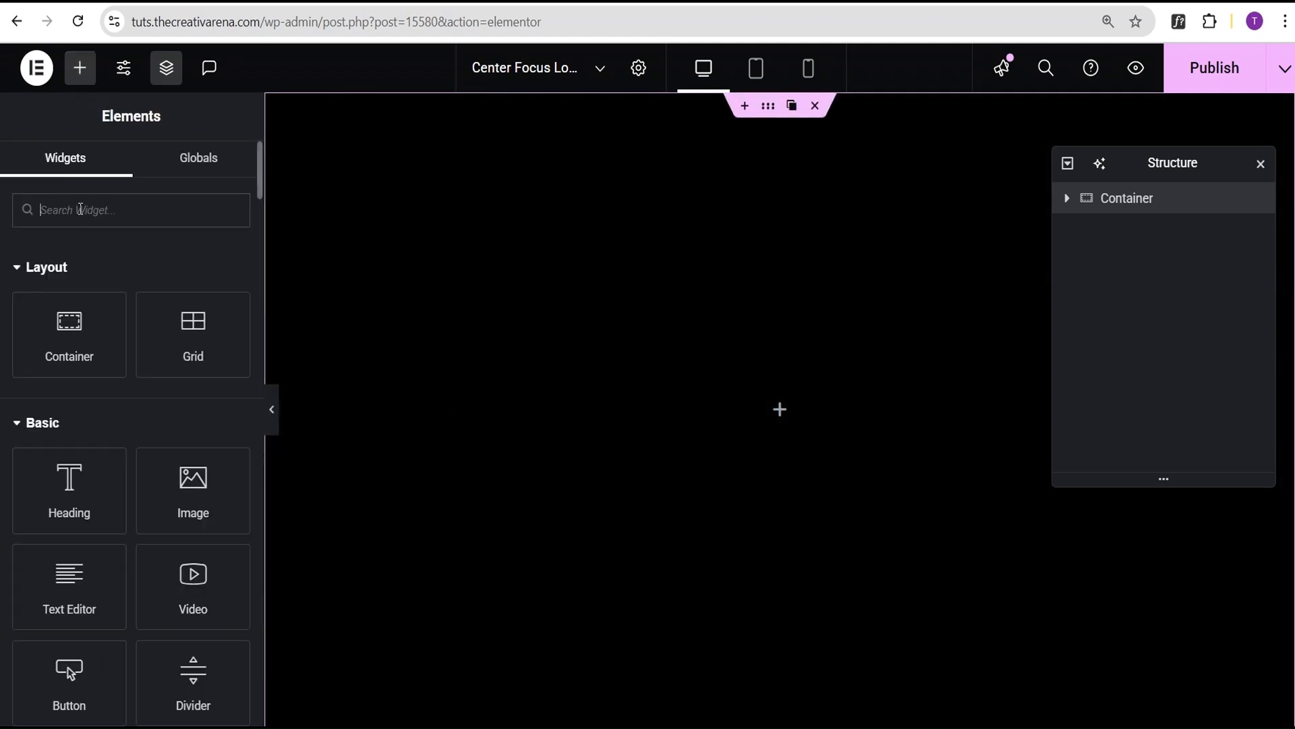
text(loop)
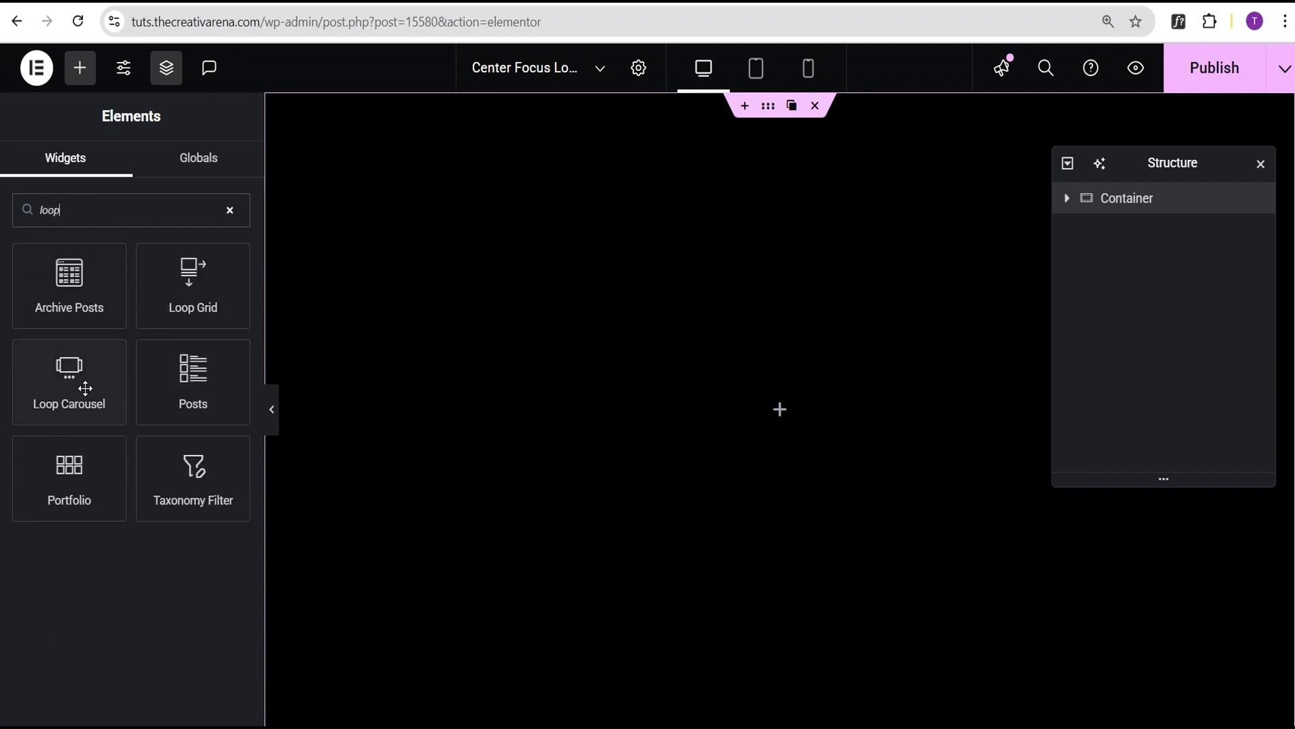
drag(85, 388, 821, 437)
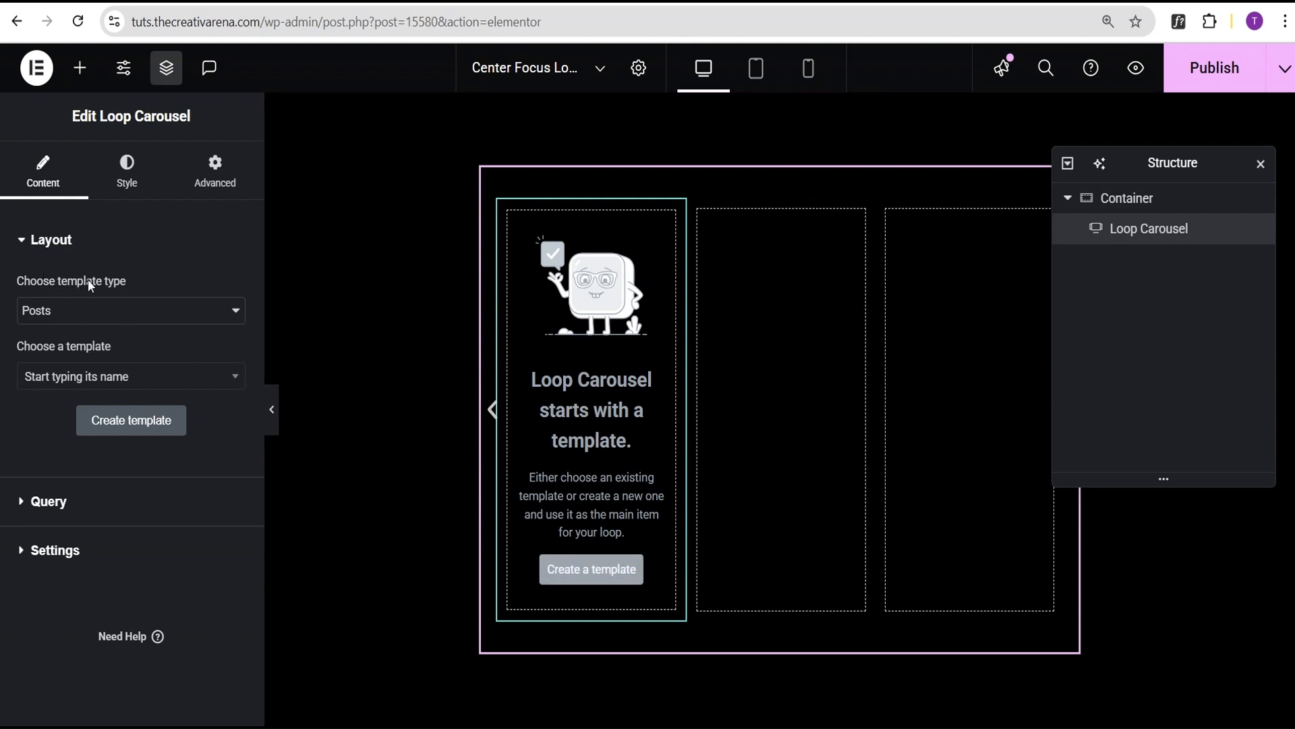
Keep Posts as the loop carousel's template type and choose the "Image title post" template.
click(70, 317)
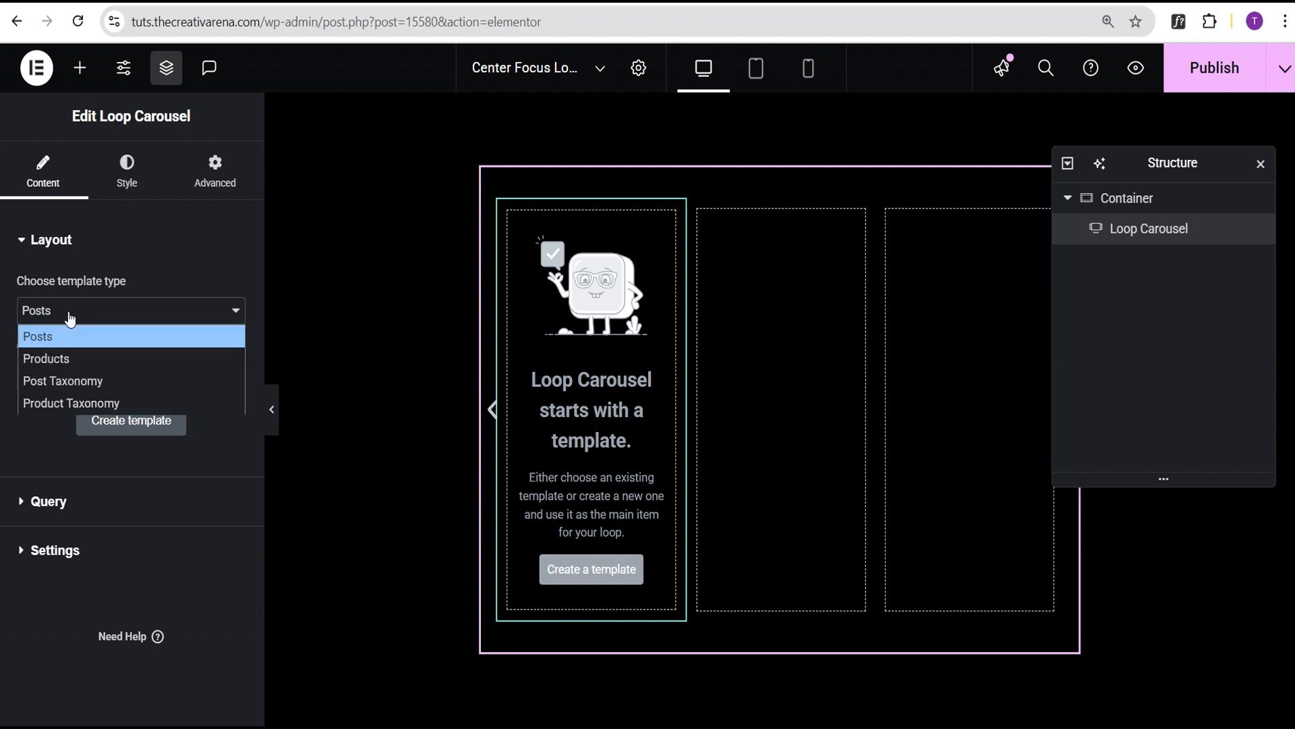
click(70, 317)
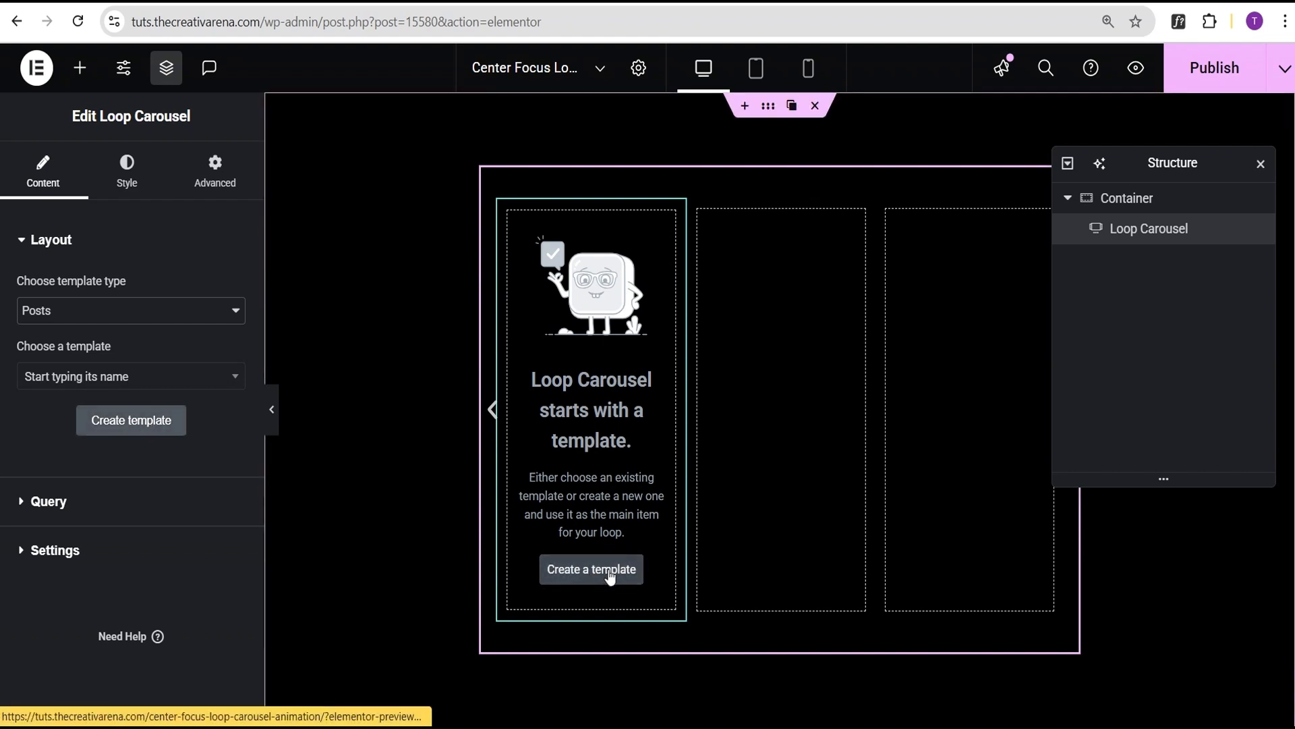
click(137, 386)
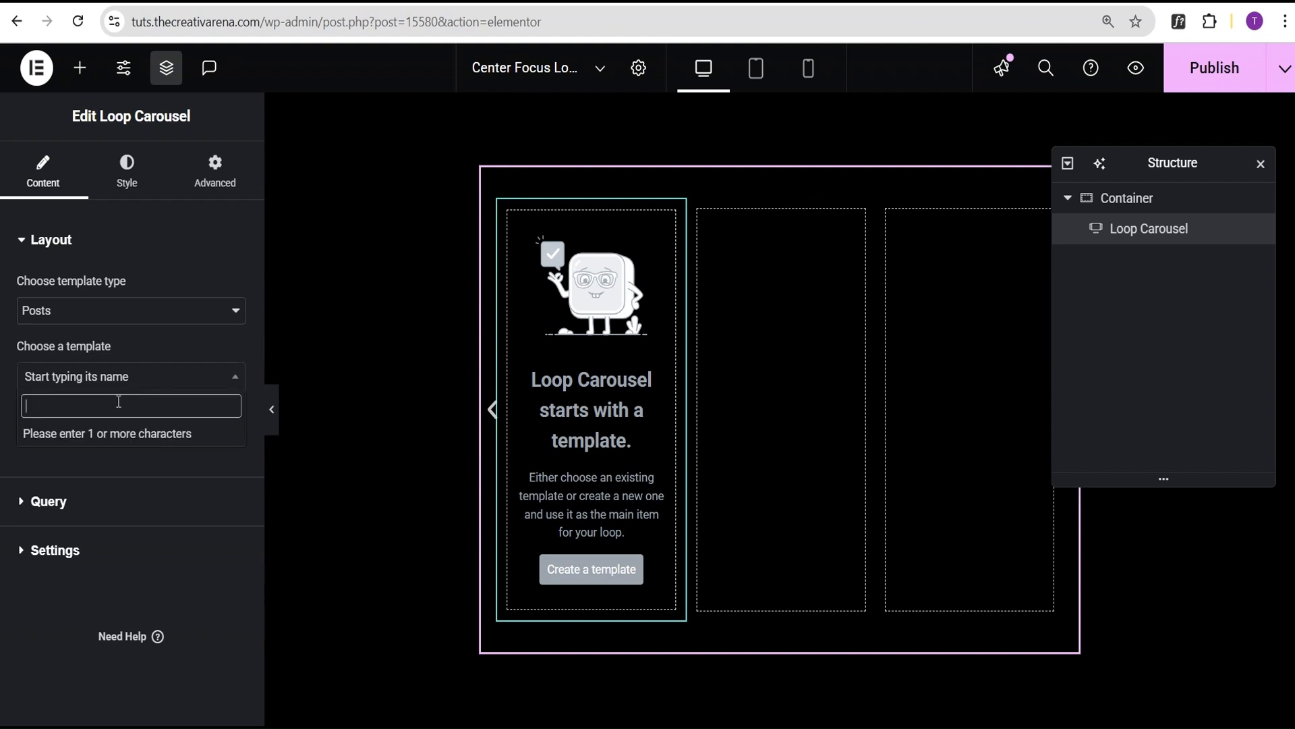
text(image)
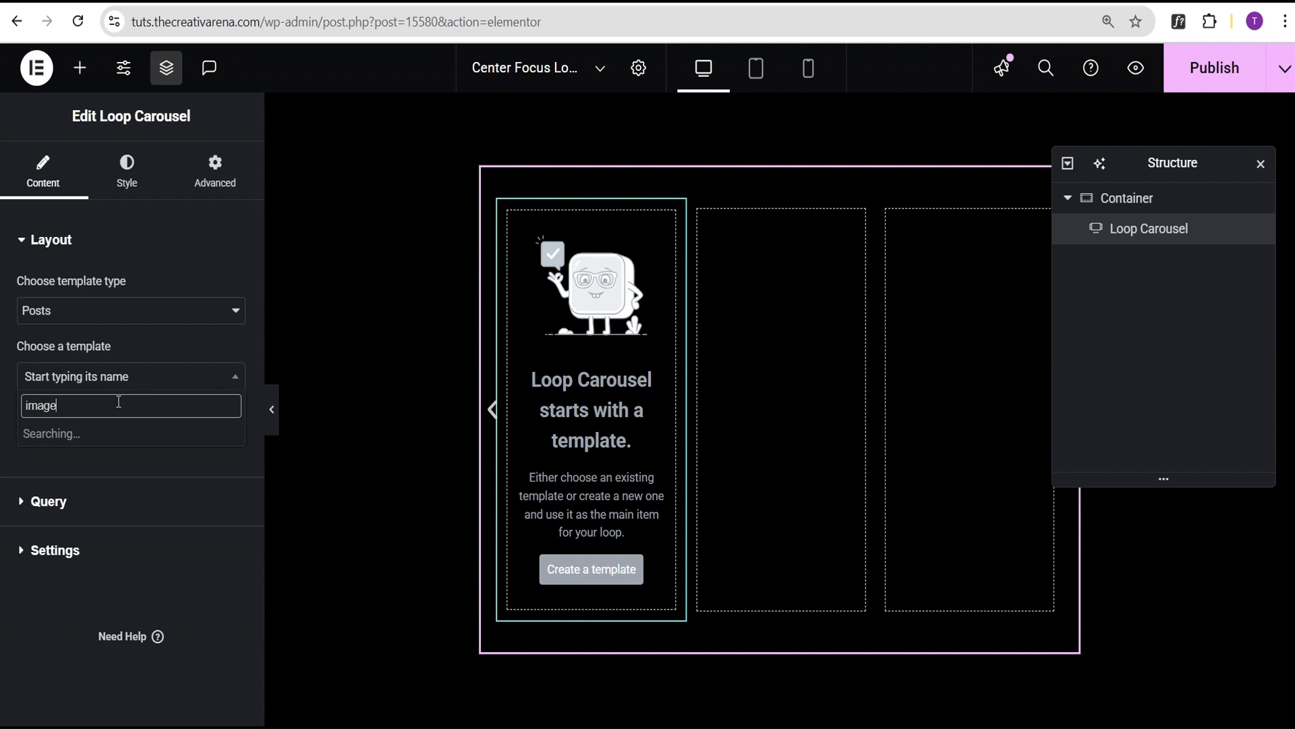
text( titl)
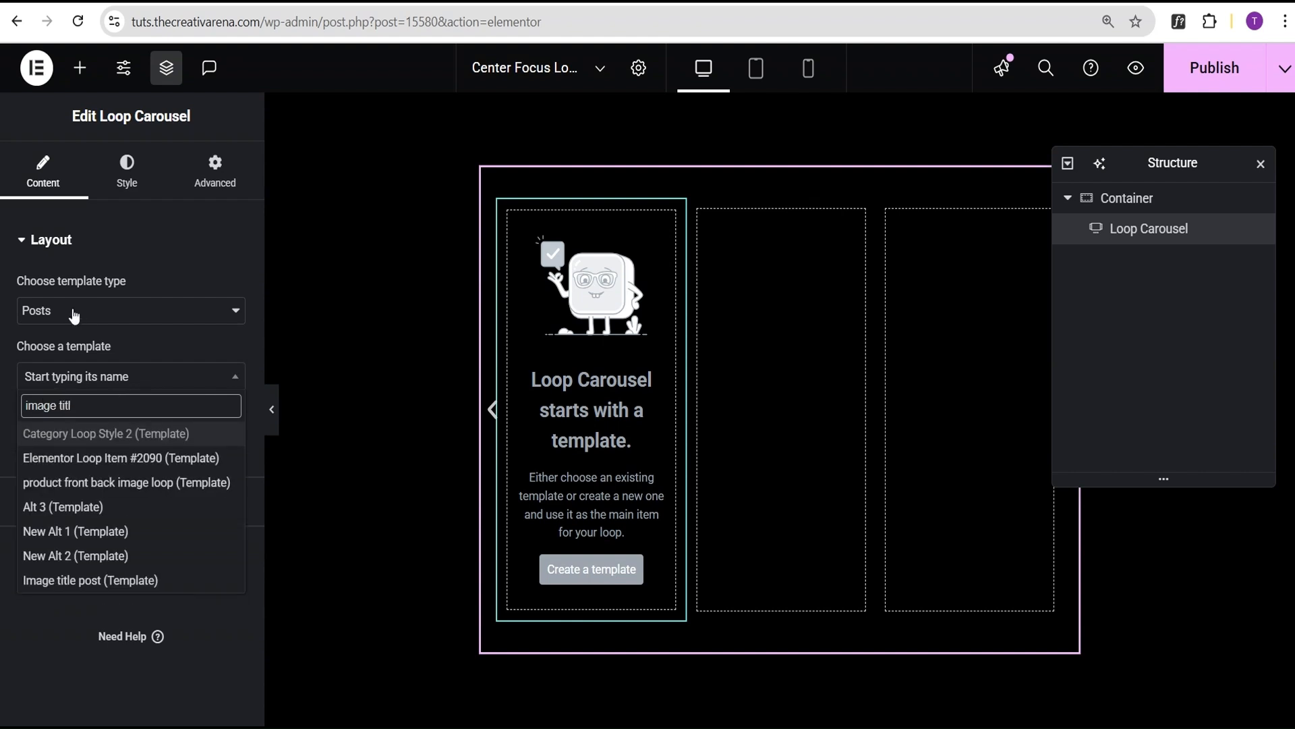
click(92, 513)
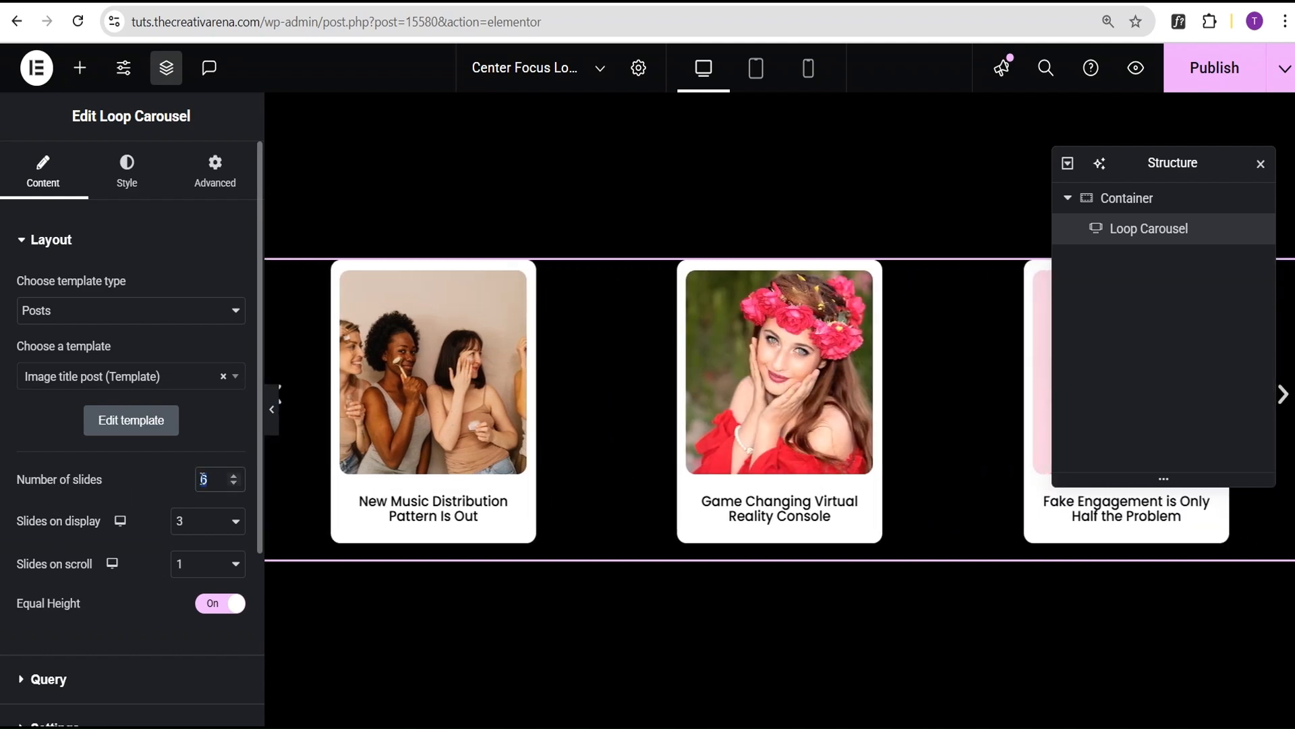
Set the loop carousel's number of slides to 5 and its desktop slides on display to 5.
text(5)
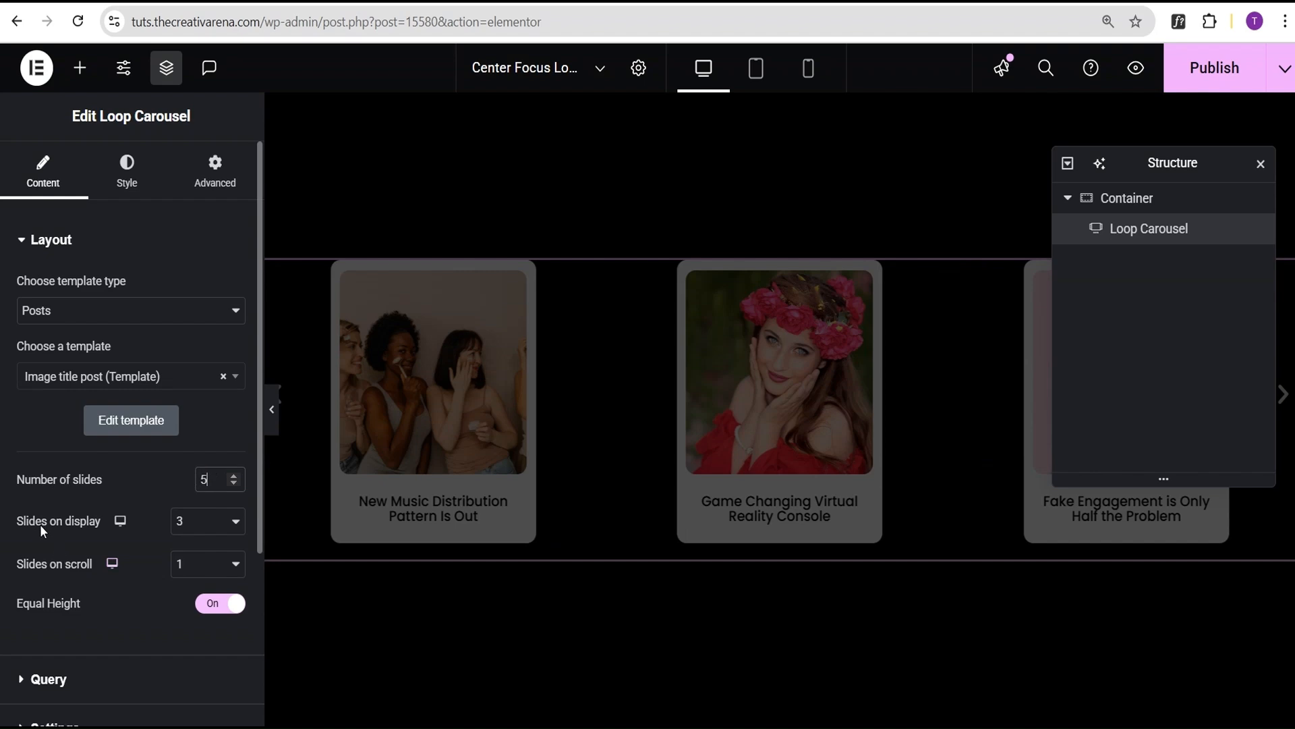
click(188, 528)
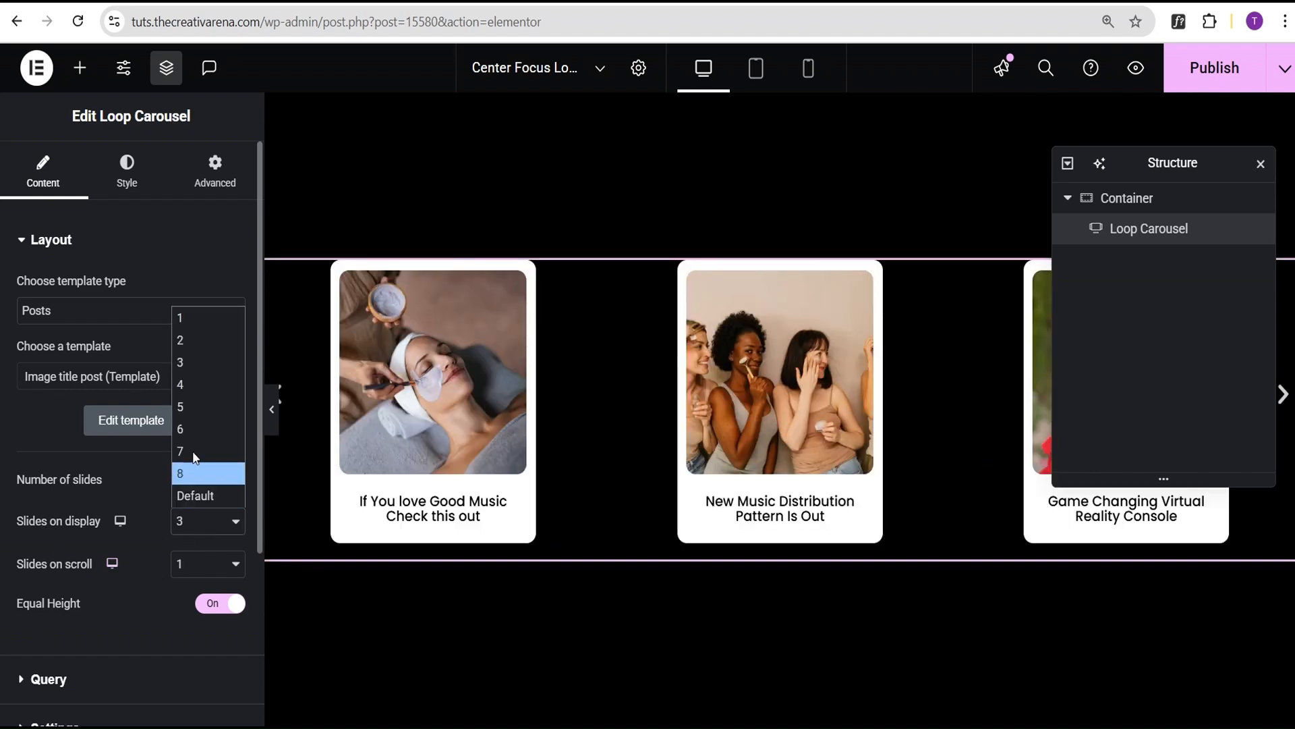
click(191, 408)
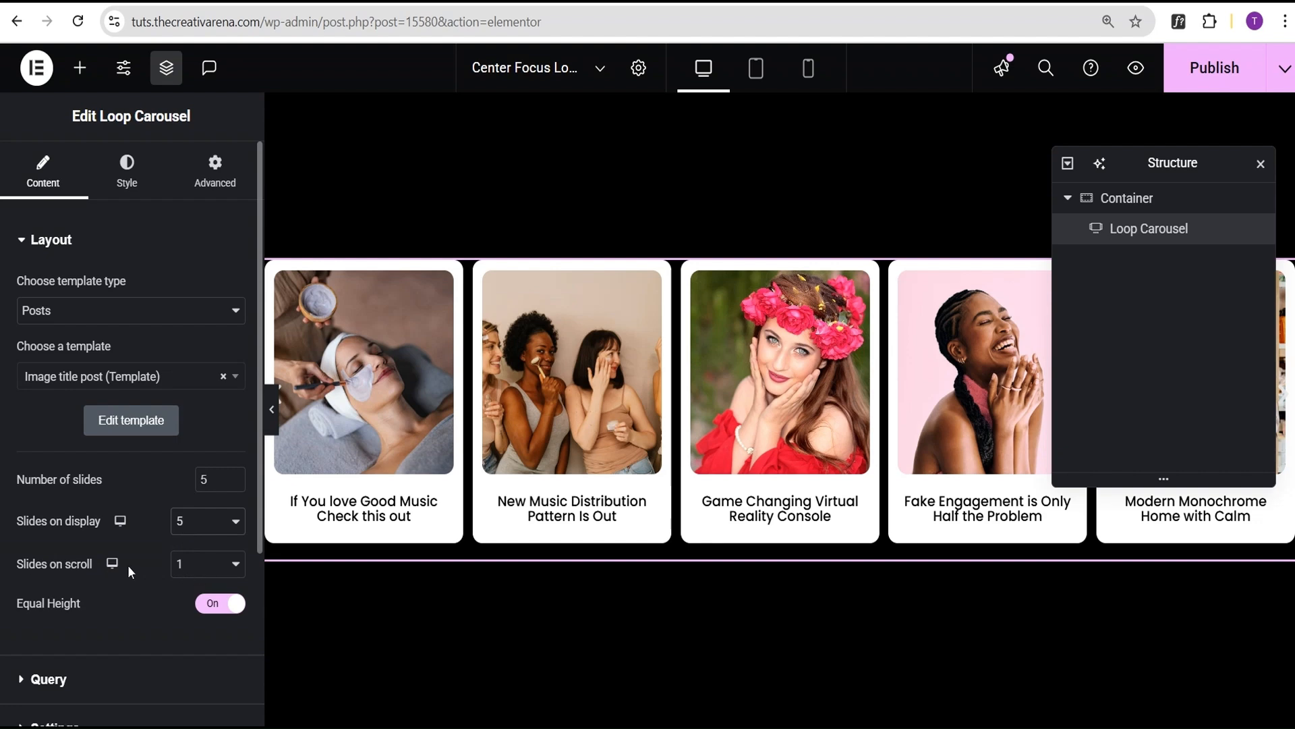
scroll(127, 565, down, 3)
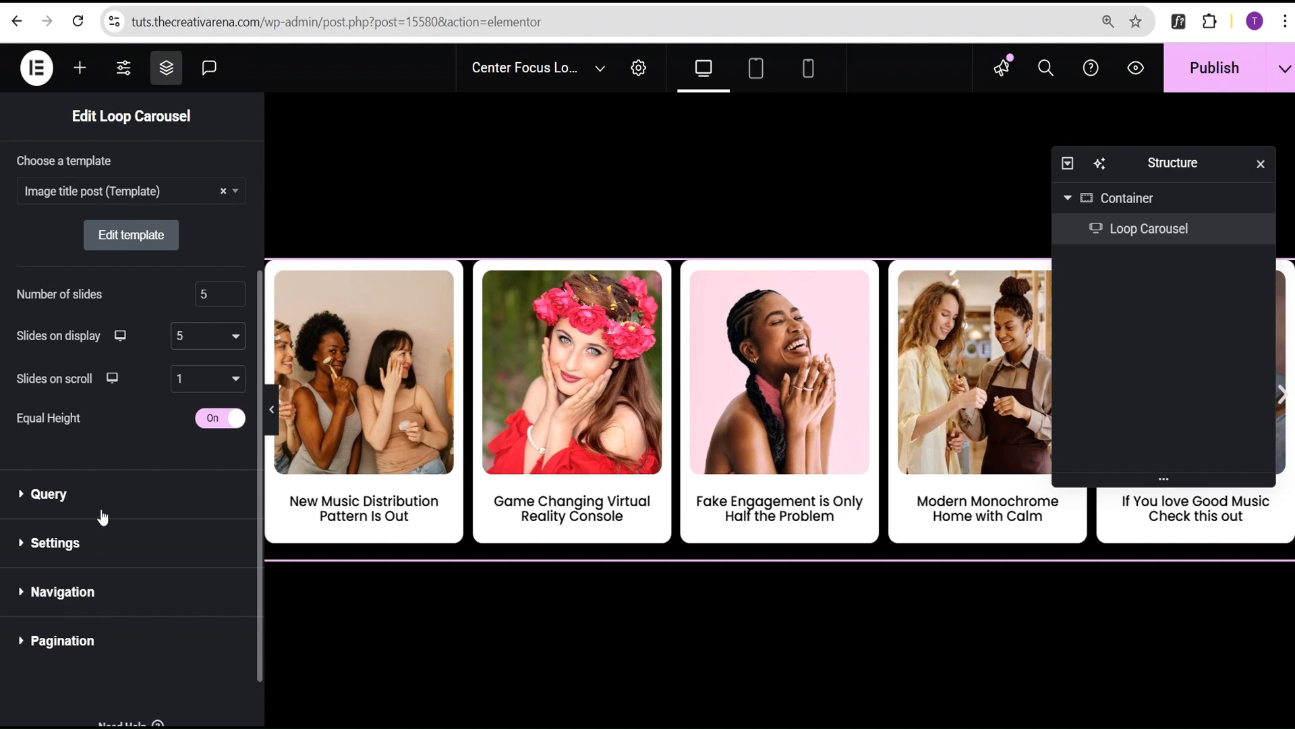
scroll(99, 510, up, 3)
scroll(100, 524, down, 4)
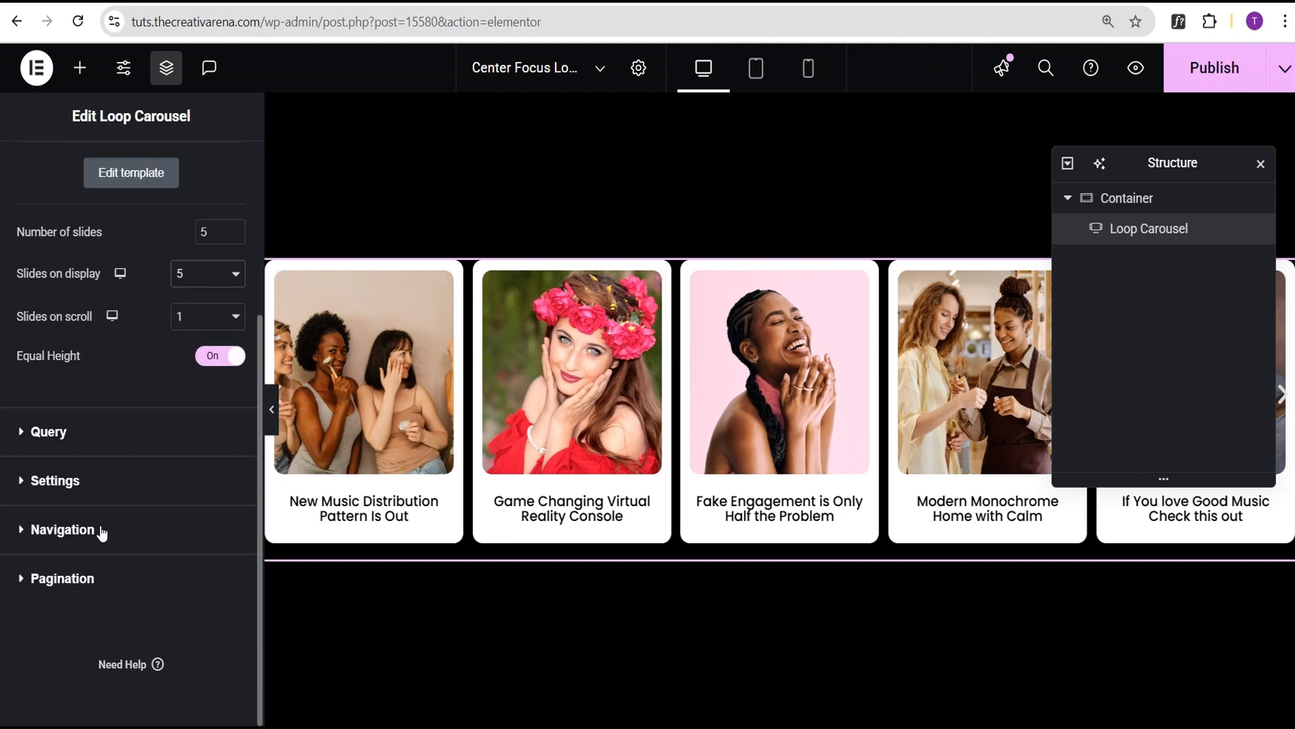
scroll(101, 533, up, 4)
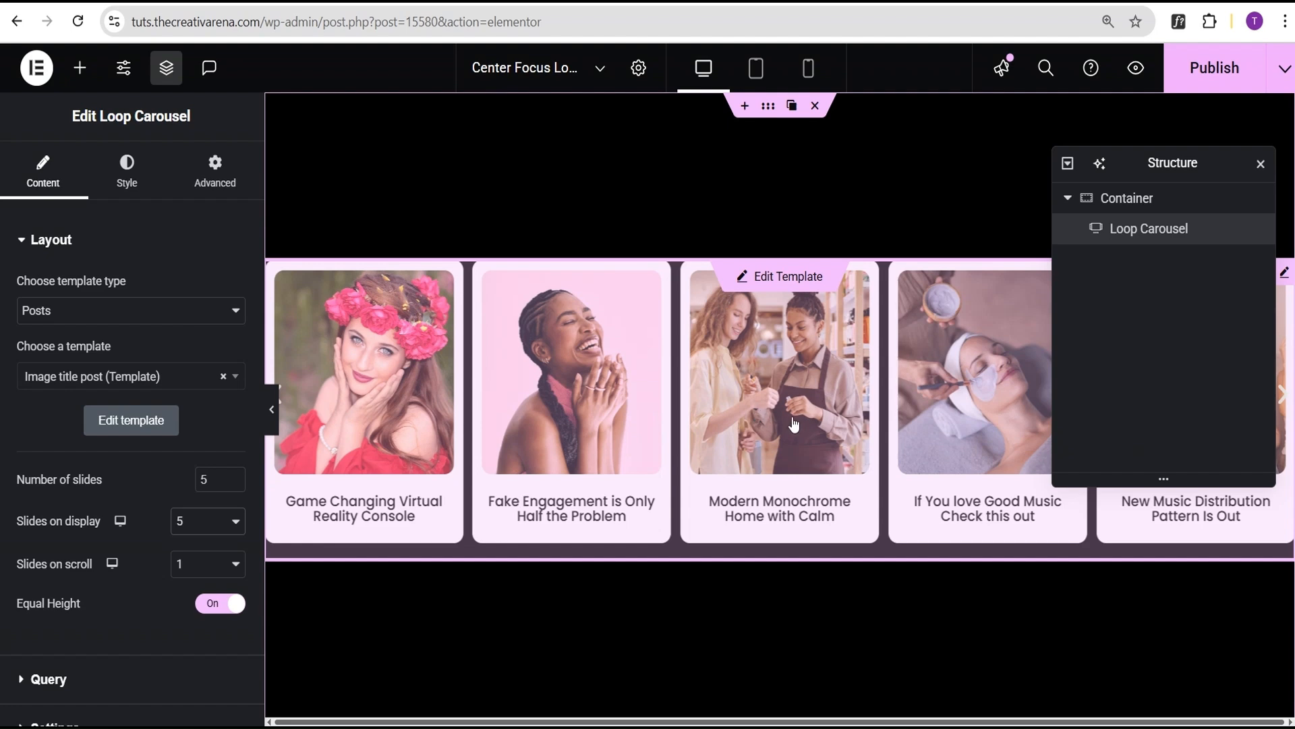
Set the loop carousel's slides on display to 3 for the tablet portrait breakpoint.
click(760, 75)
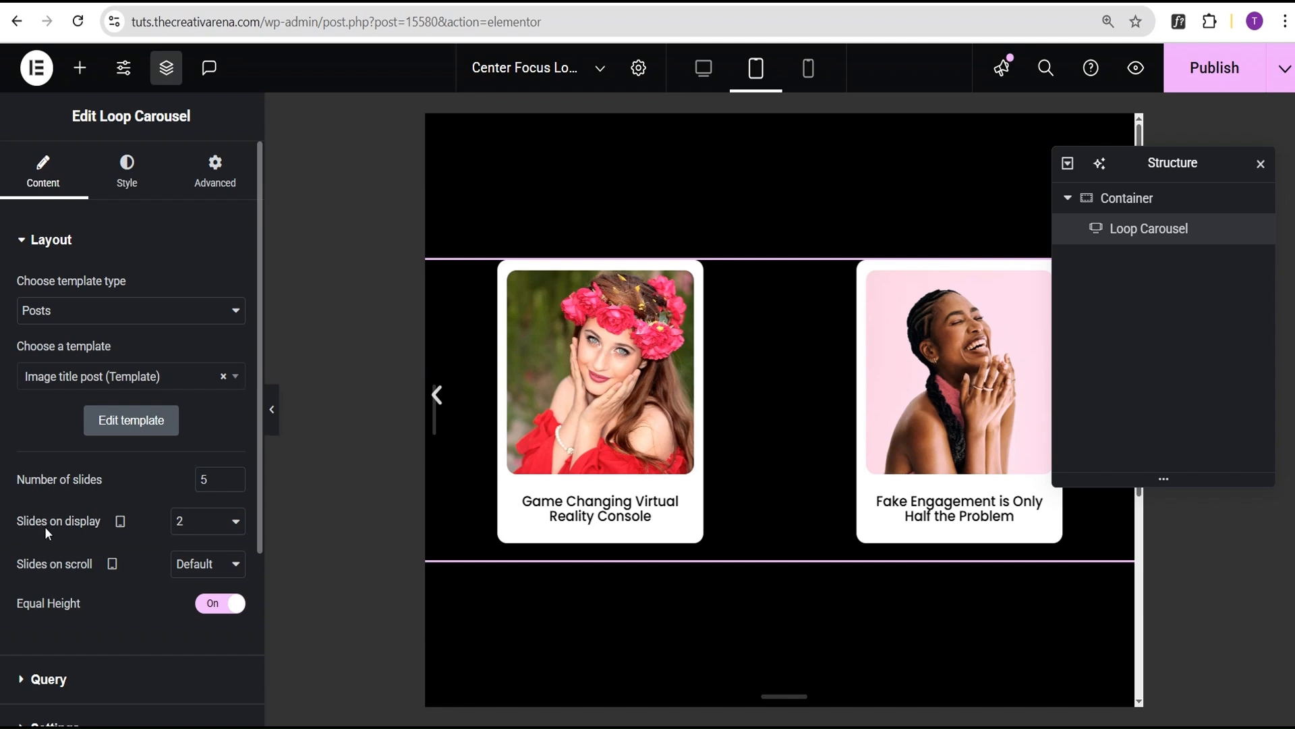
click(210, 525)
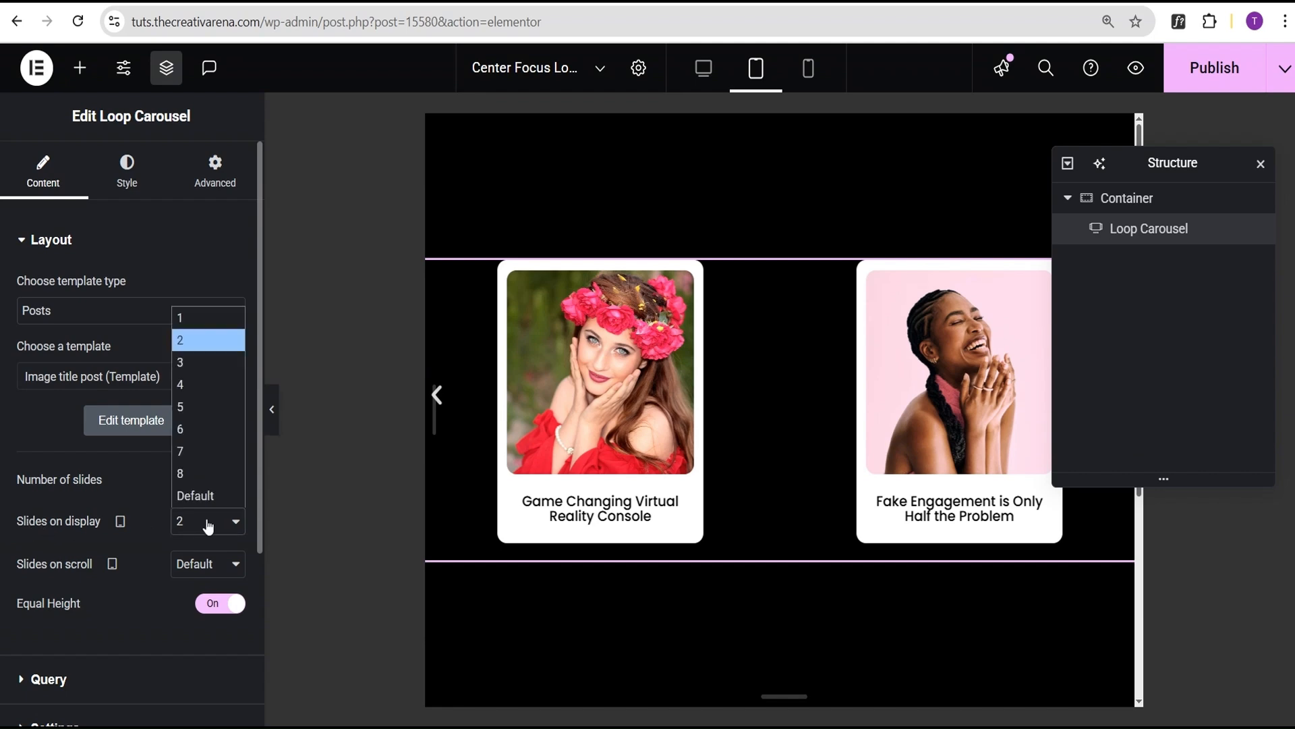
click(199, 367)
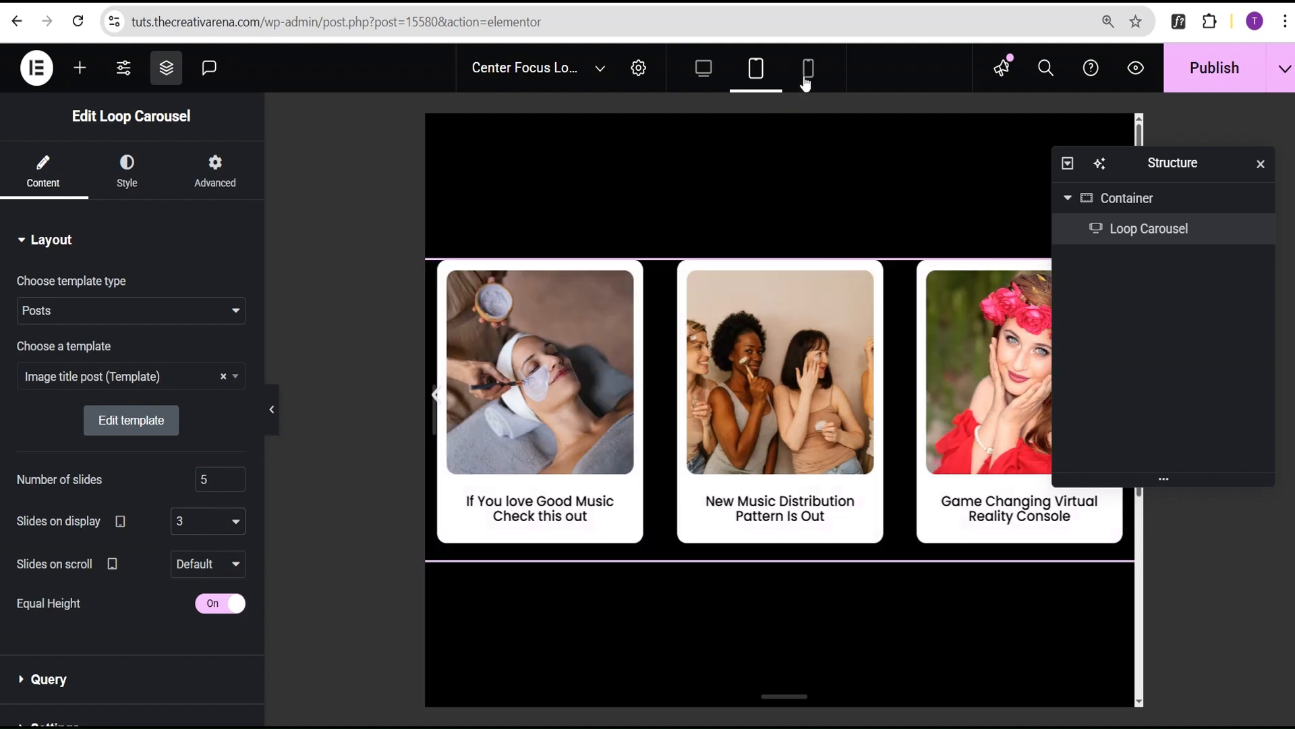
Set the carousel's slides on scroll to 1 for mobile and for tablet, and return to the desktop view.
click(806, 81)
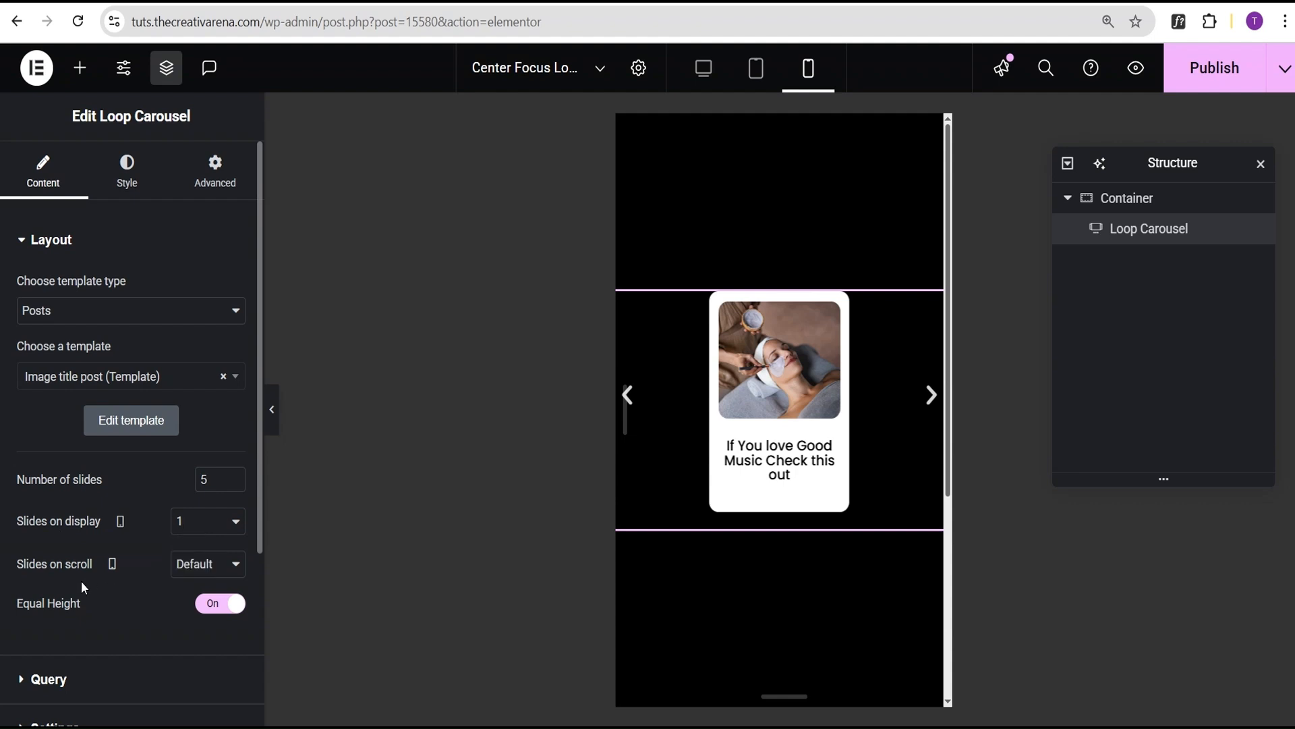
click(194, 567)
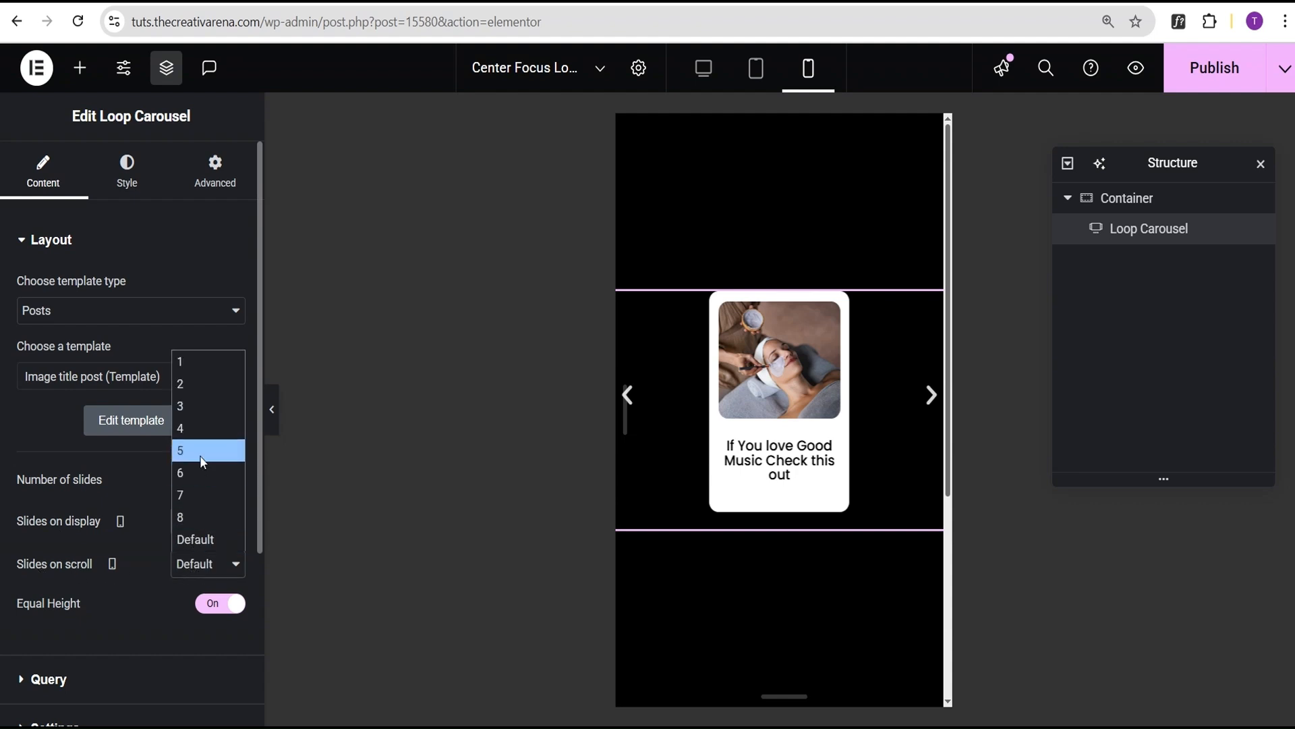
click(205, 361)
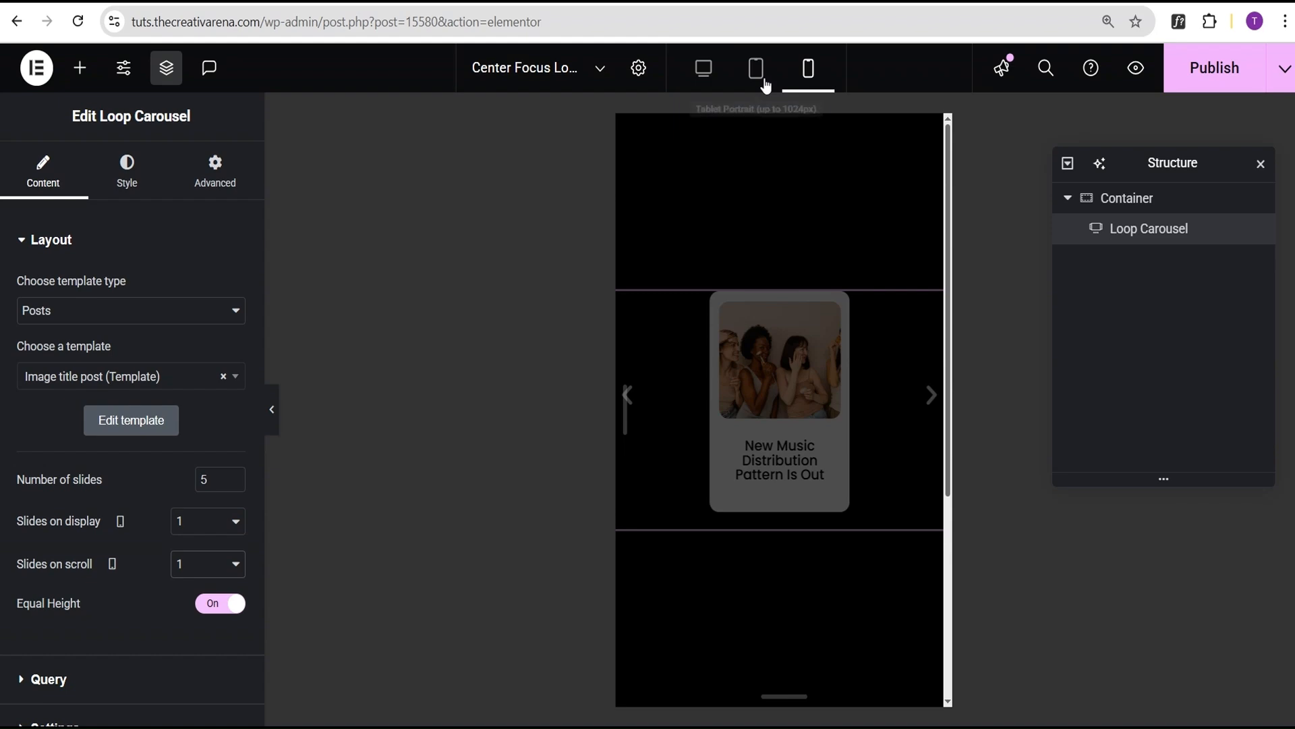
click(758, 72)
click(203, 564)
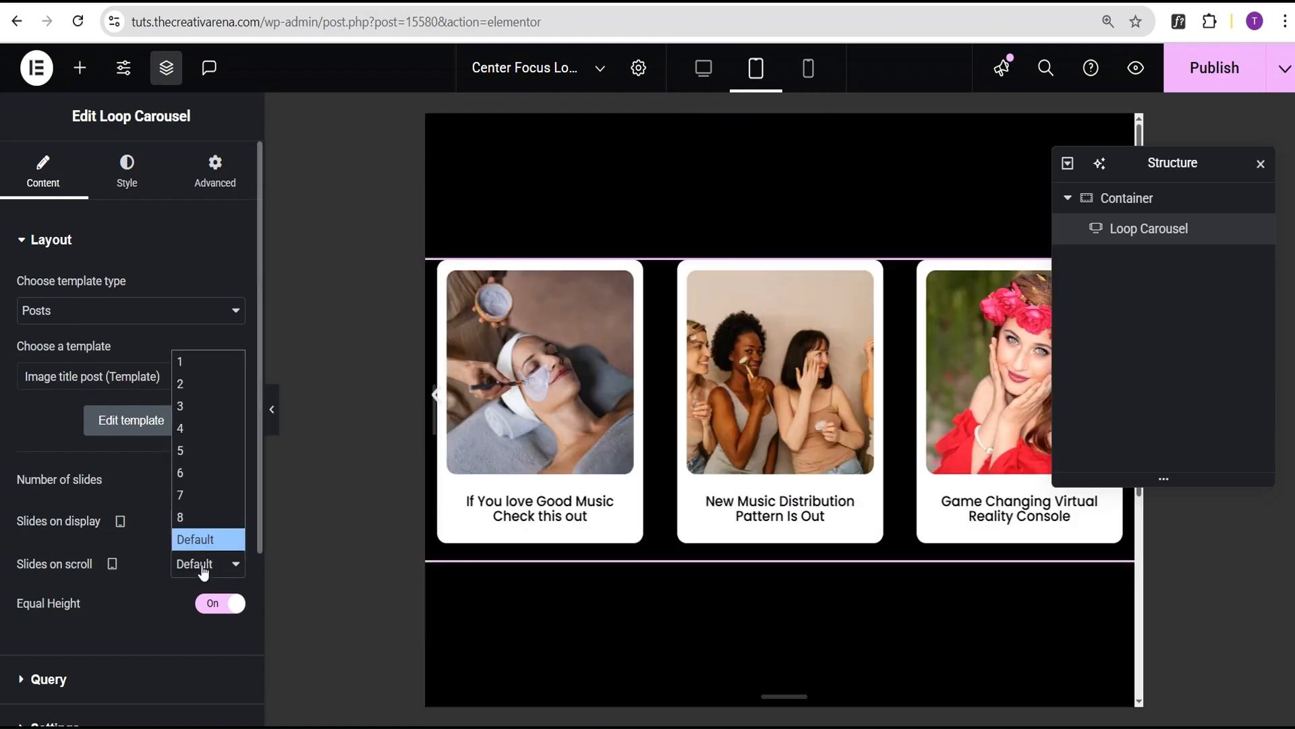
click(202, 360)
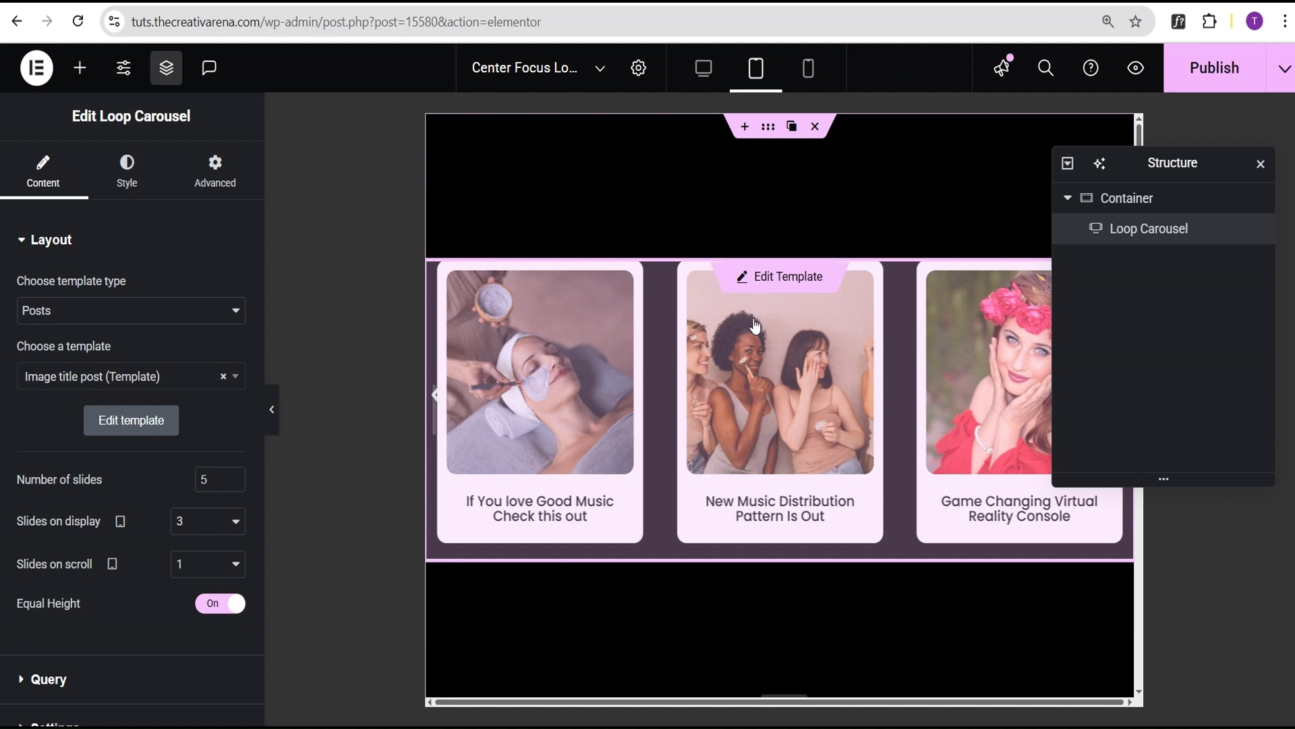
click(703, 67)
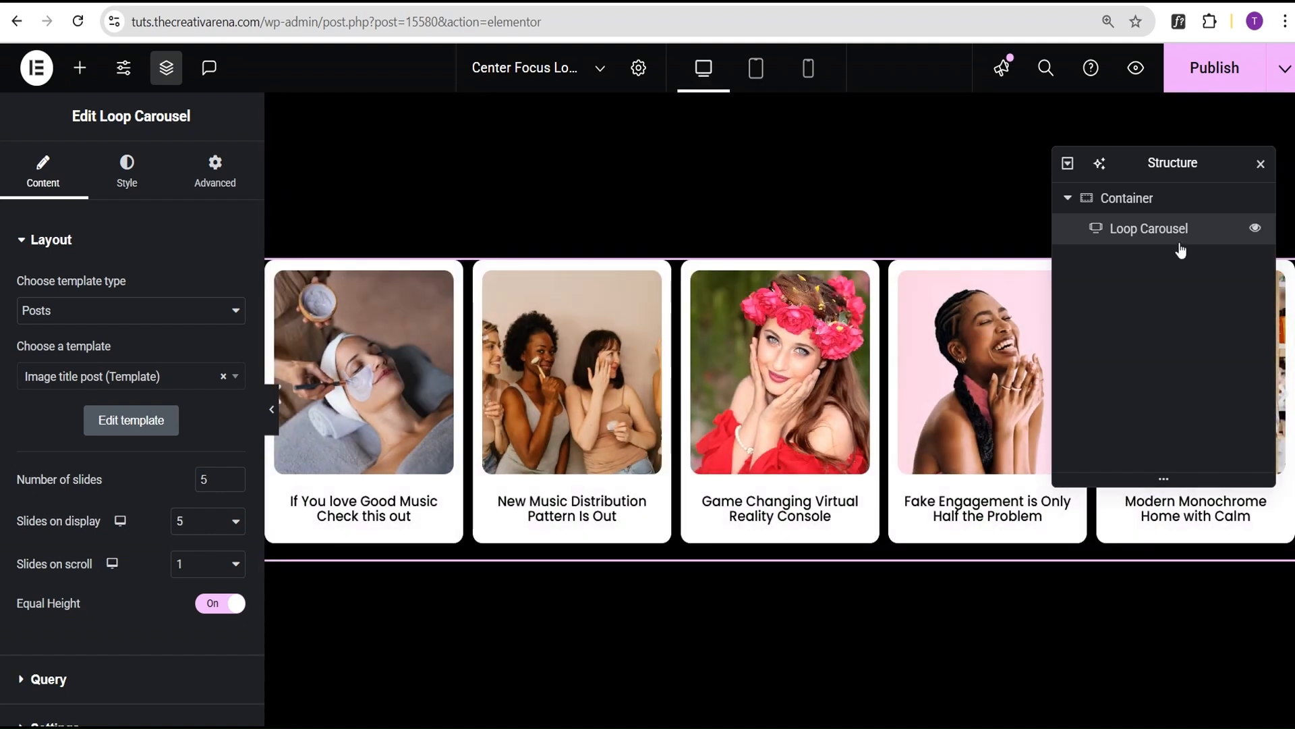
Copy the .focus-center .swiper-slide rule from "center focus loop with GSAP.html" in the code editor into the container's custom CSS.
click(1141, 200)
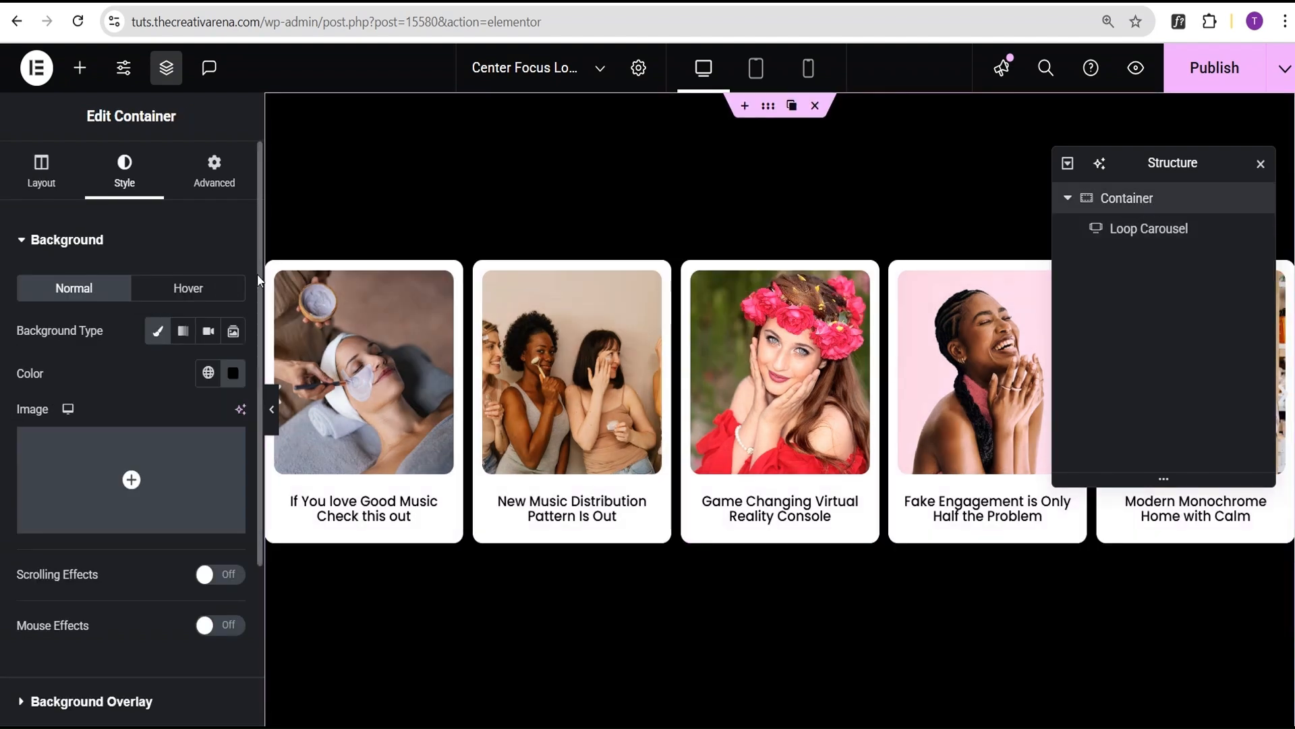
click(228, 184)
click(186, 252)
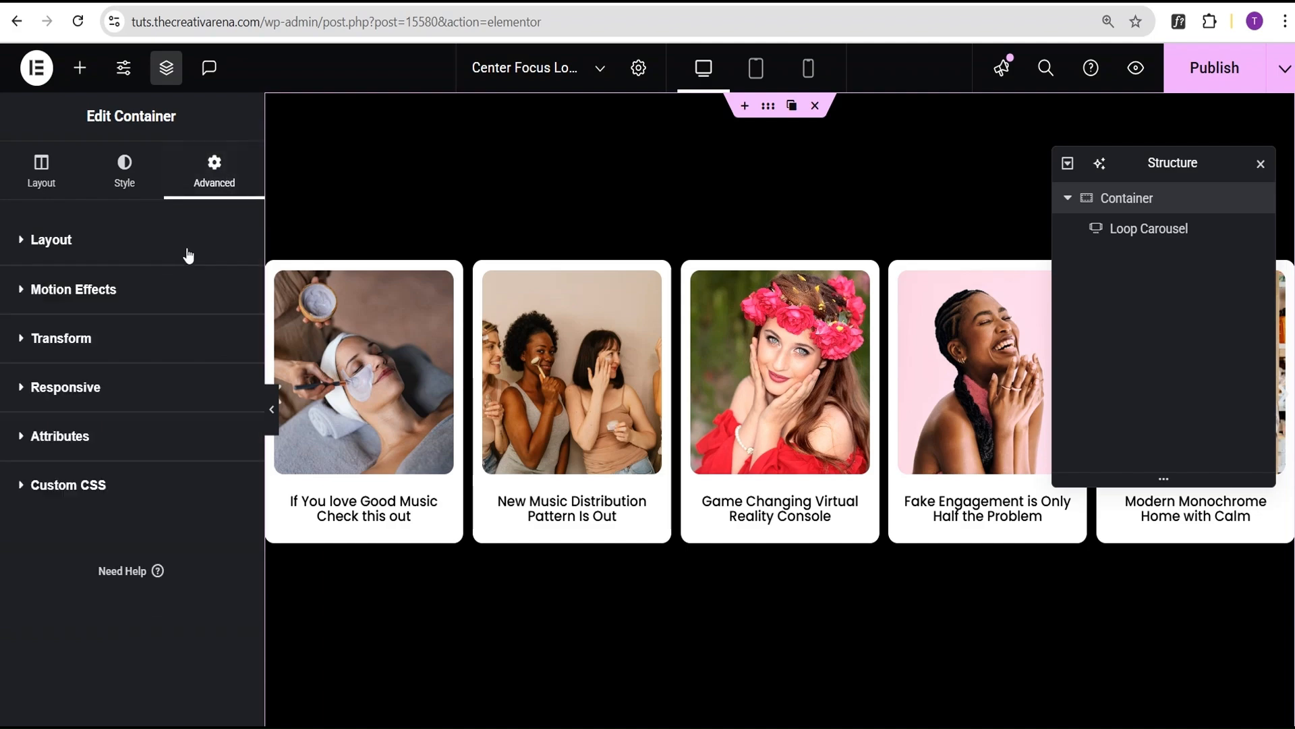
click(138, 491)
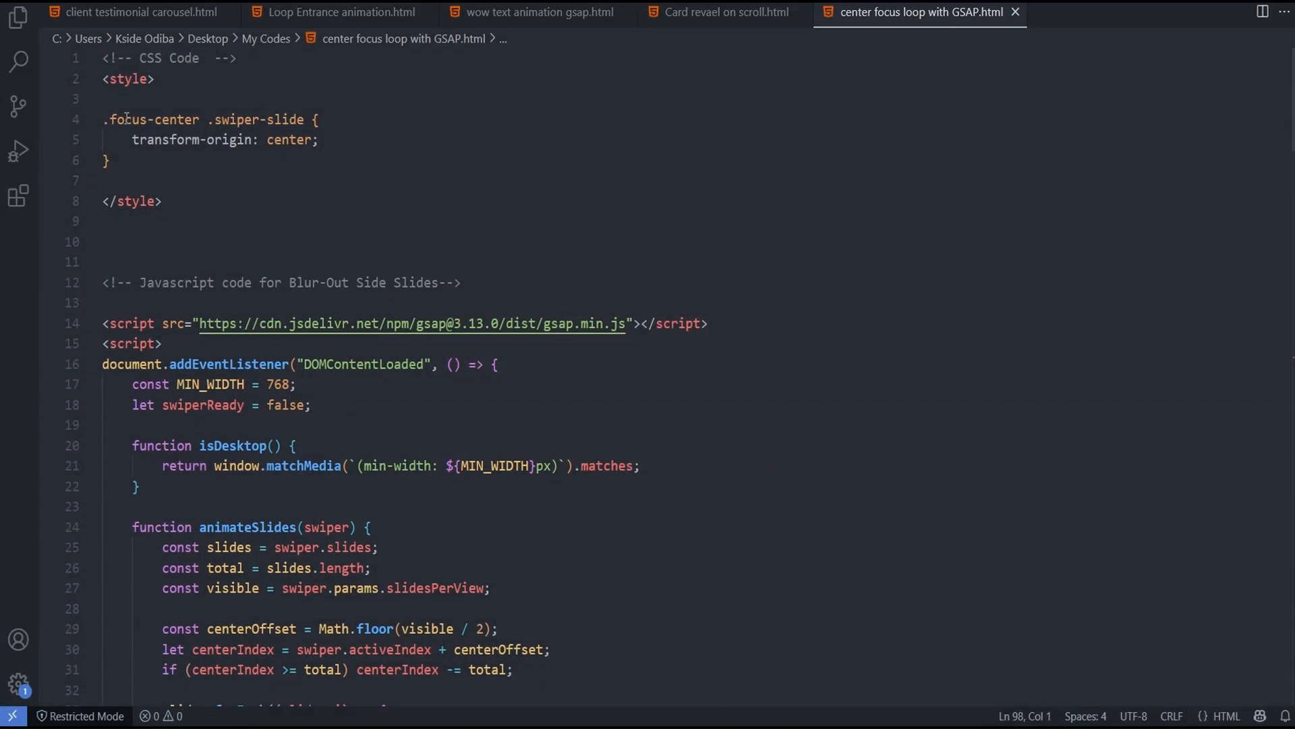
mouse_move(106, 120)
drag(106, 121, 116, 162)
key(ctrl+c)
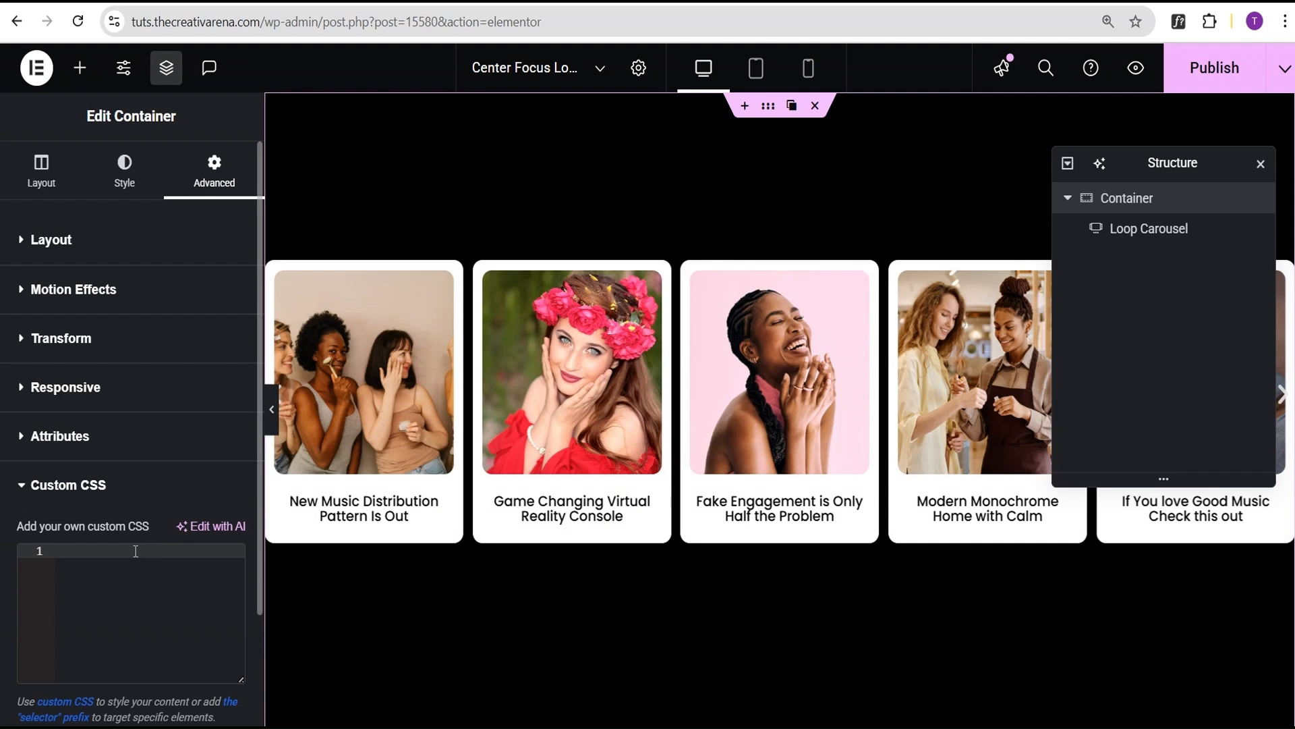
click(135, 551)
key(ctrl+v)
Copy the class name focus-center from the custom CSS and assign it as the container's CSS class.
drag(140, 550, 65, 550)
key(ctrl+c)
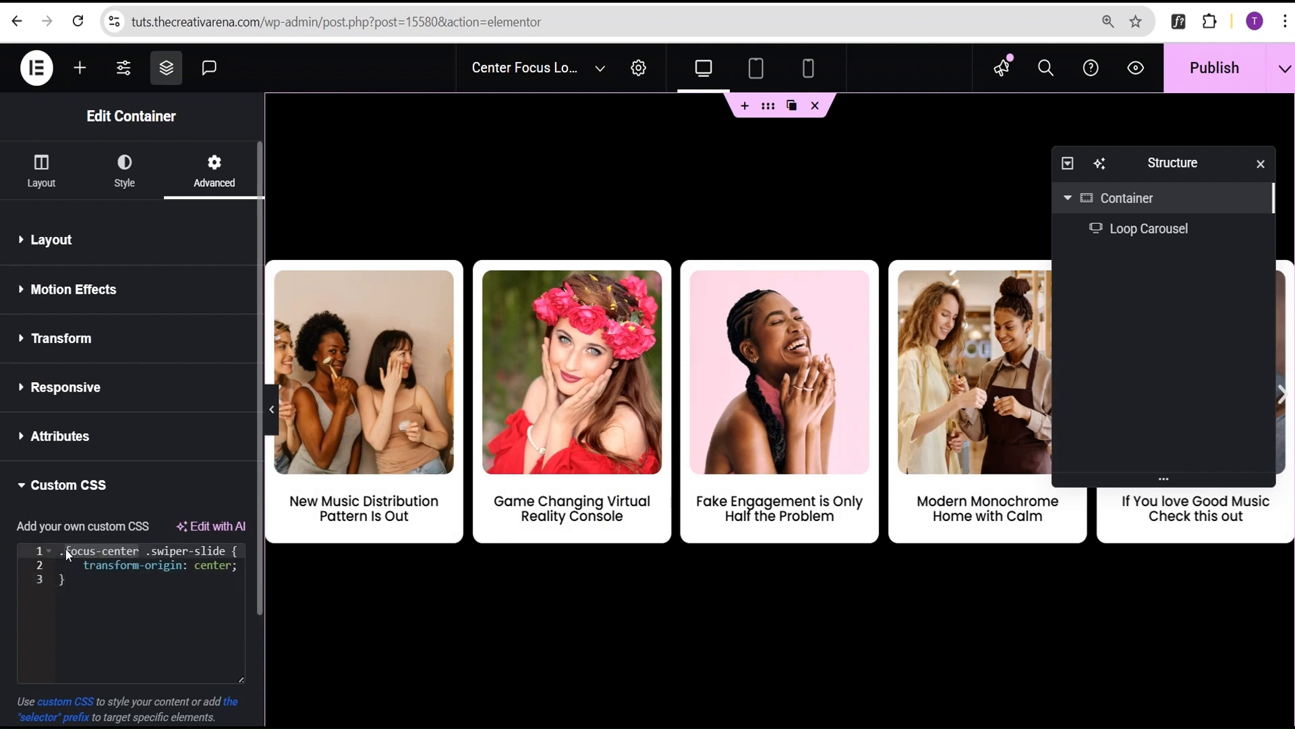
click(125, 244)
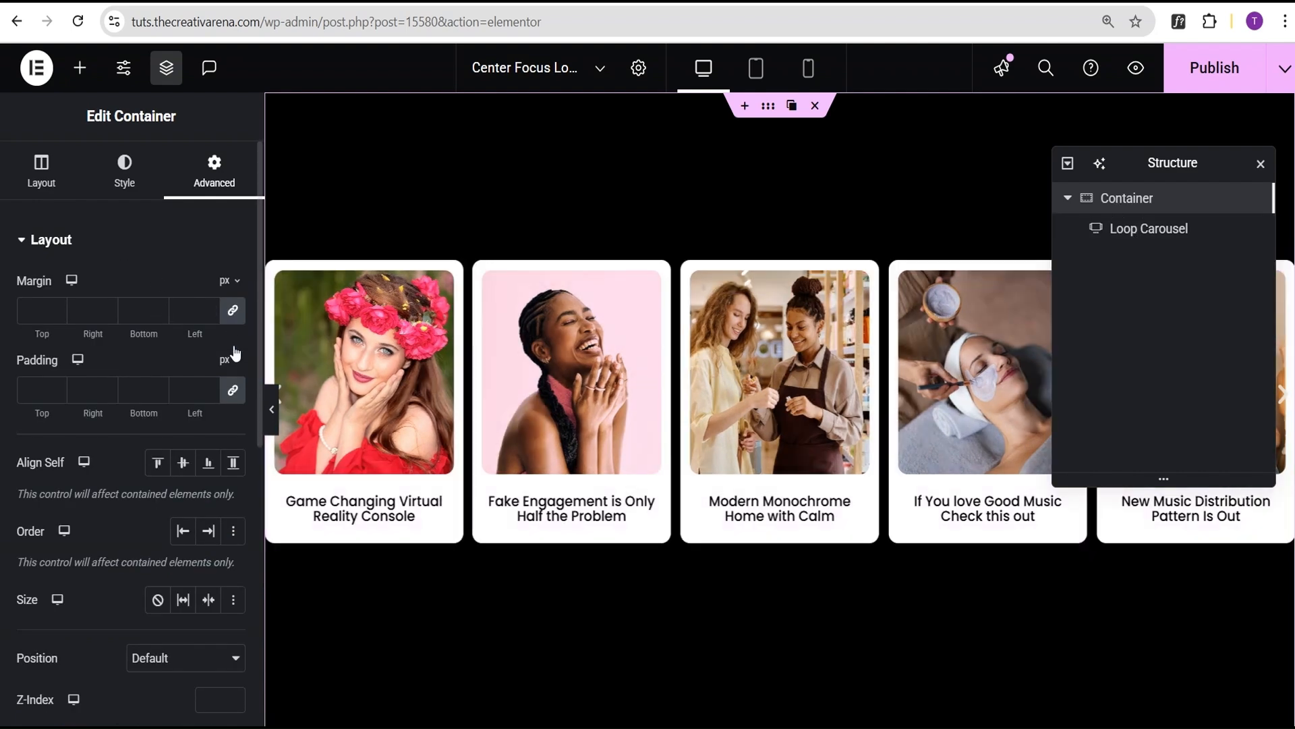
scroll(235, 354, down, 5)
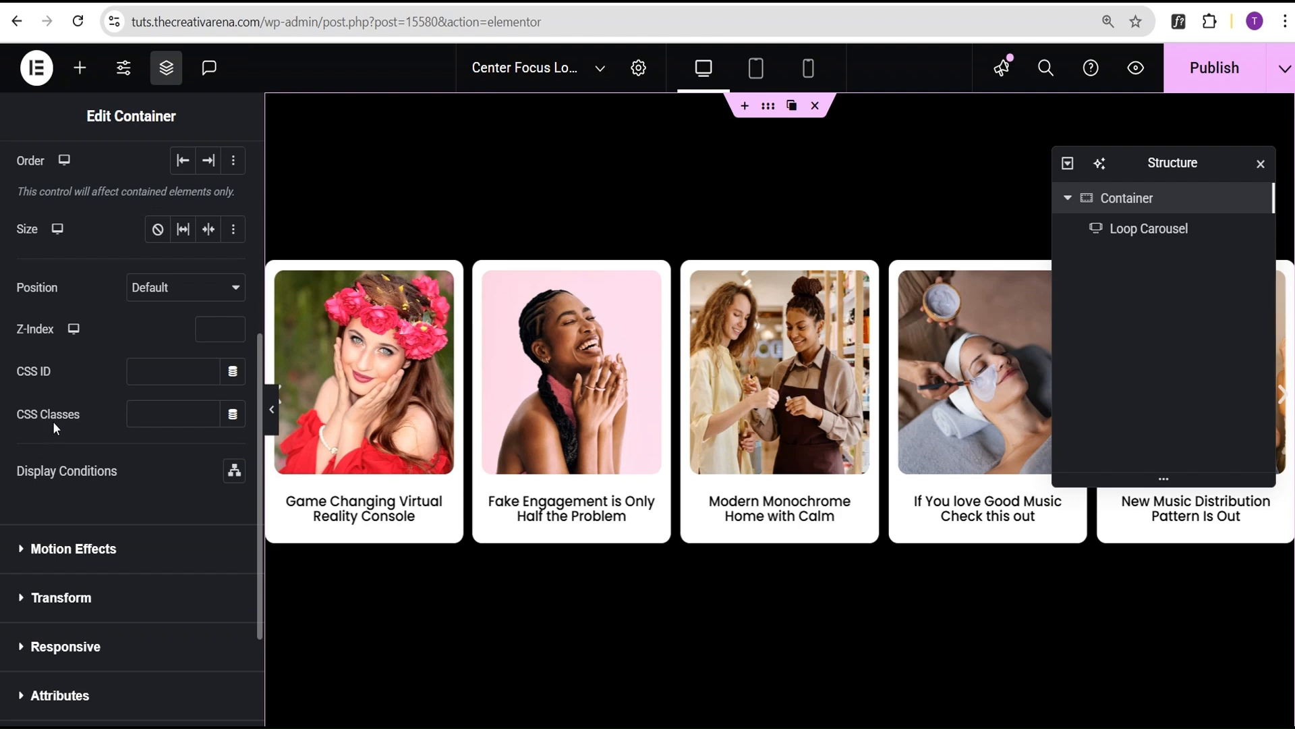
click(164, 413)
key(ctrl+v)
Find the HTML widget by searching for "html" and place it below the loop carousel in the container.
click(79, 70)
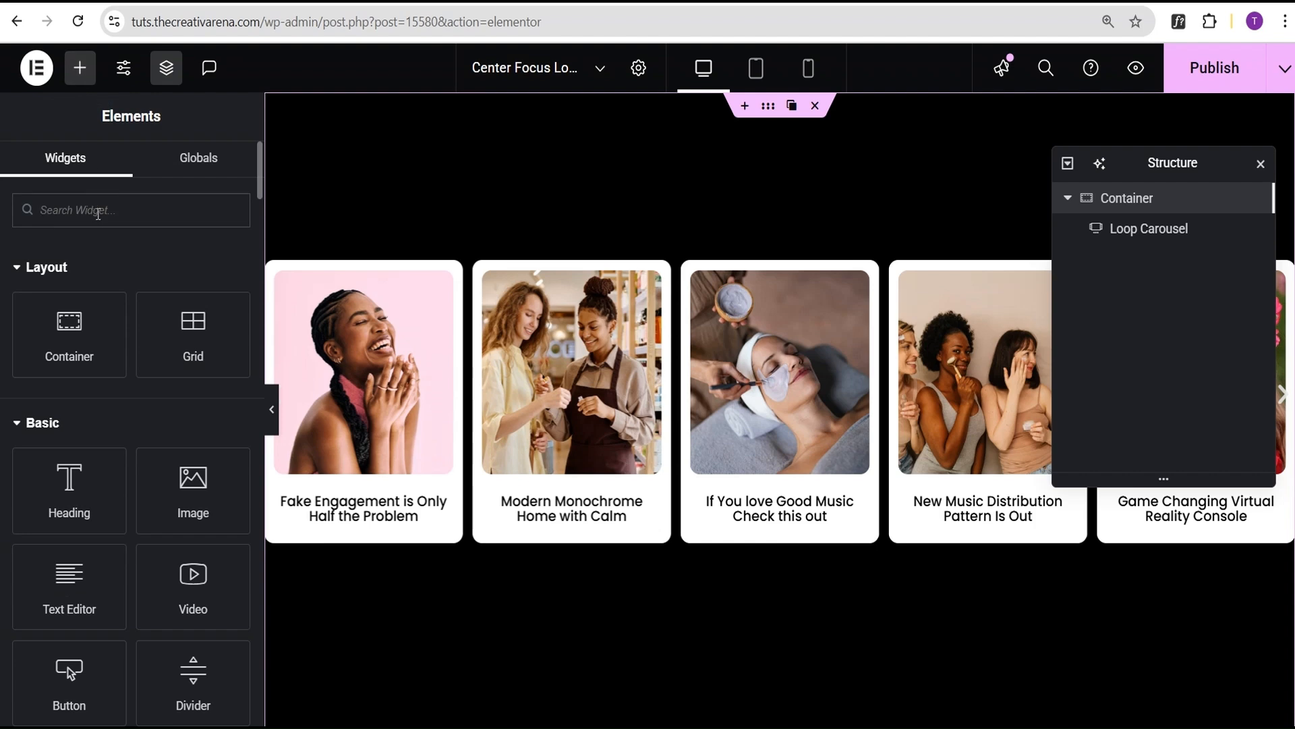
text(html)
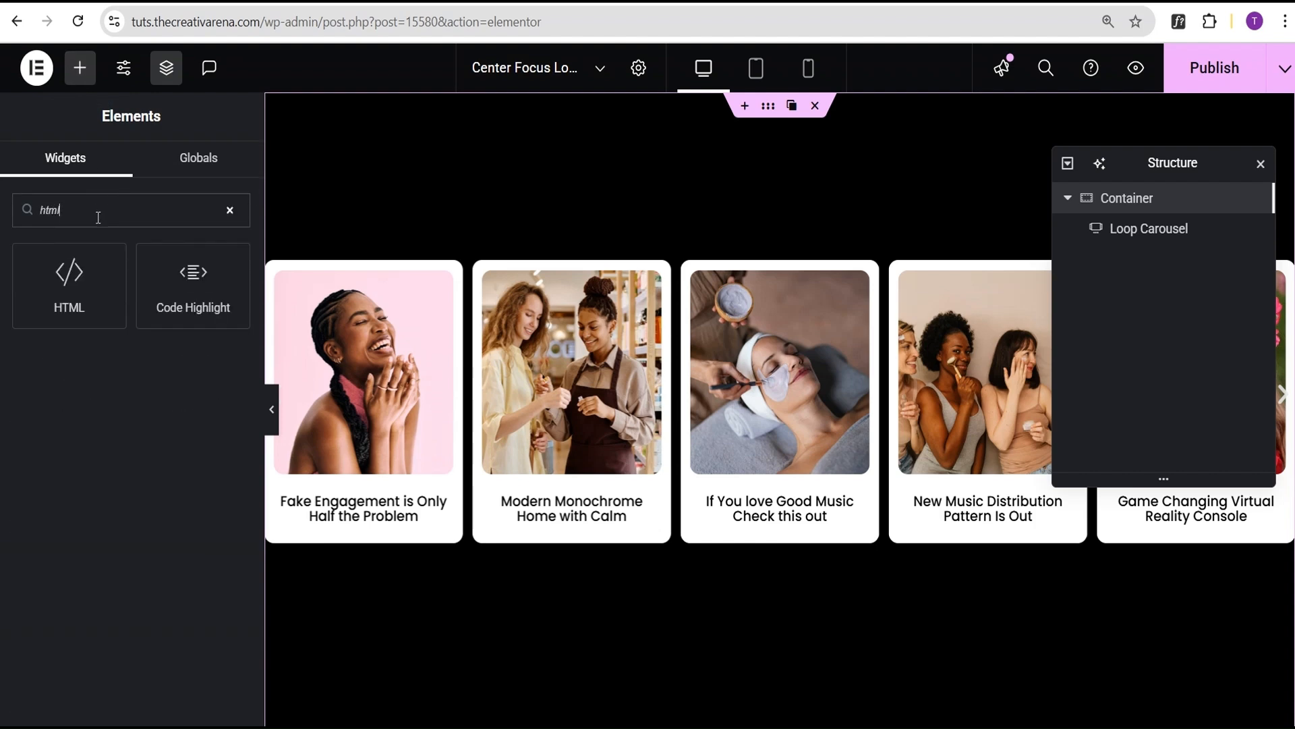
drag(69, 280, 738, 543)
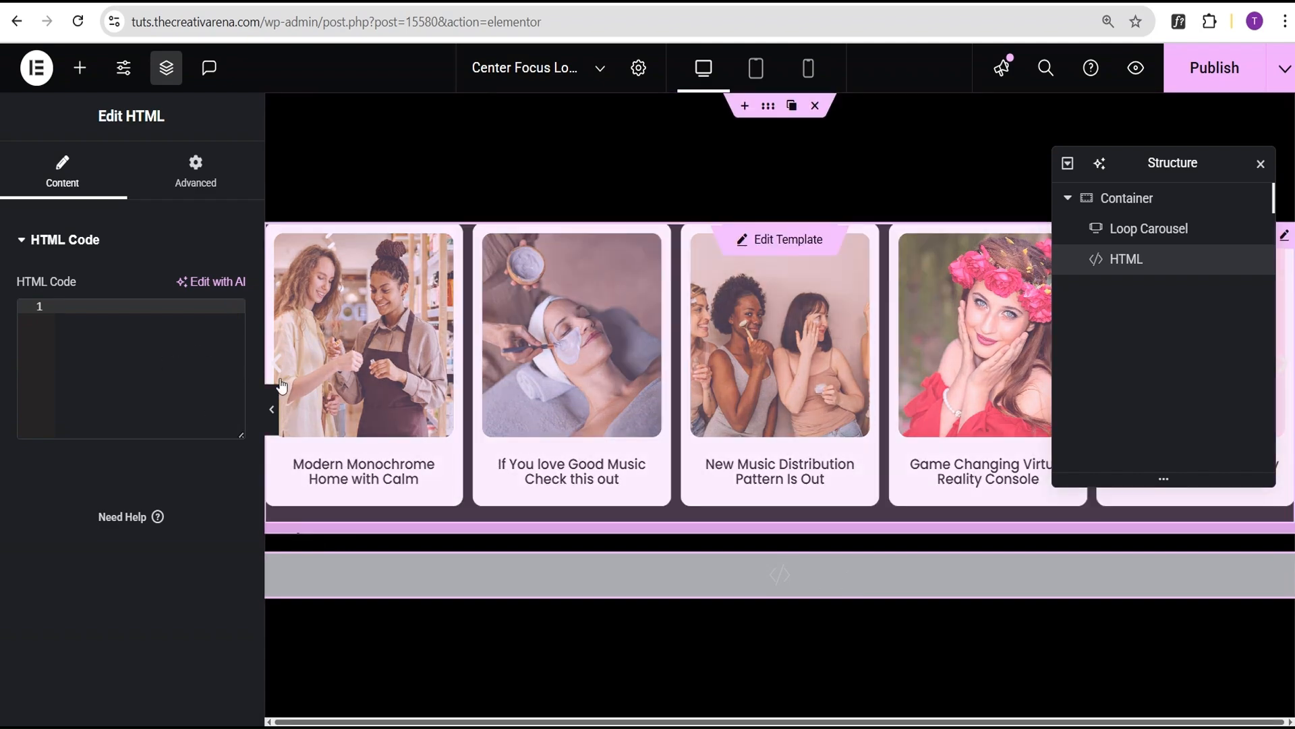
Copy the GSAP library link and the blur-out side slides script from the code editor into the HTML widget's code.
key(alt+Tab)
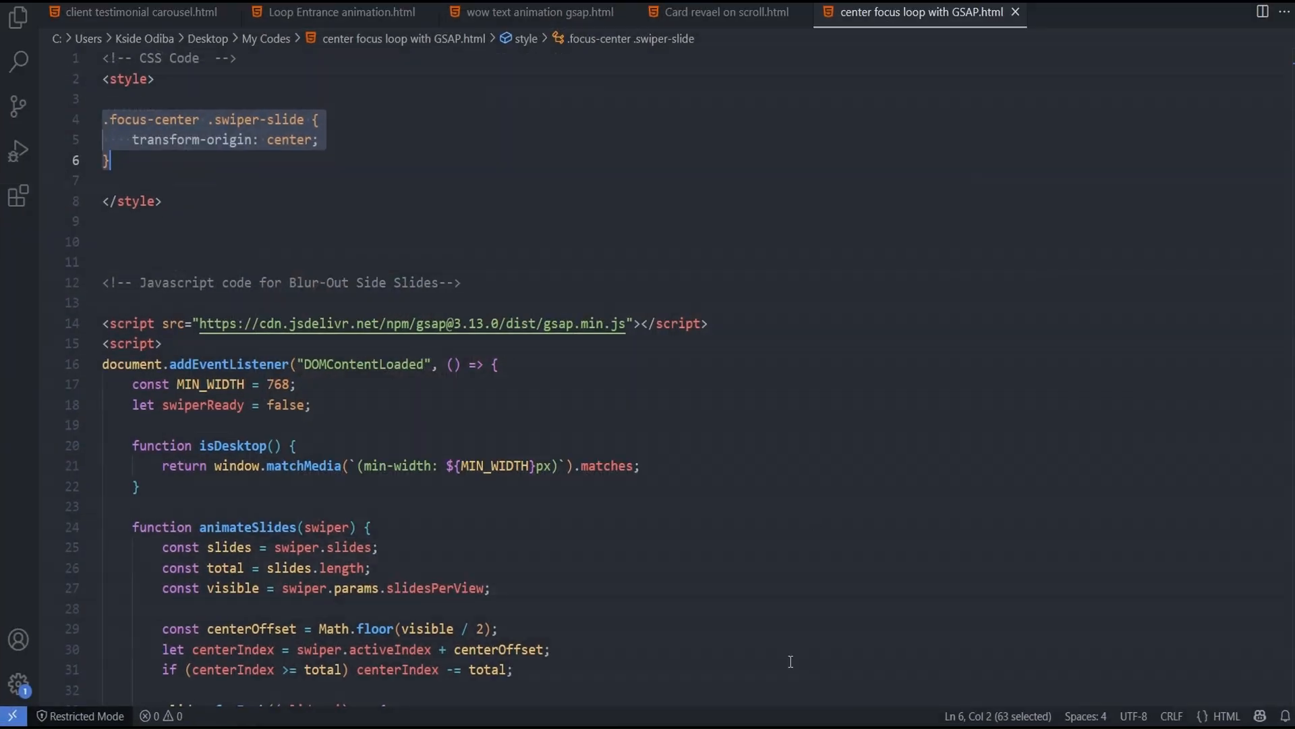
scroll(243, 211, down, 1)
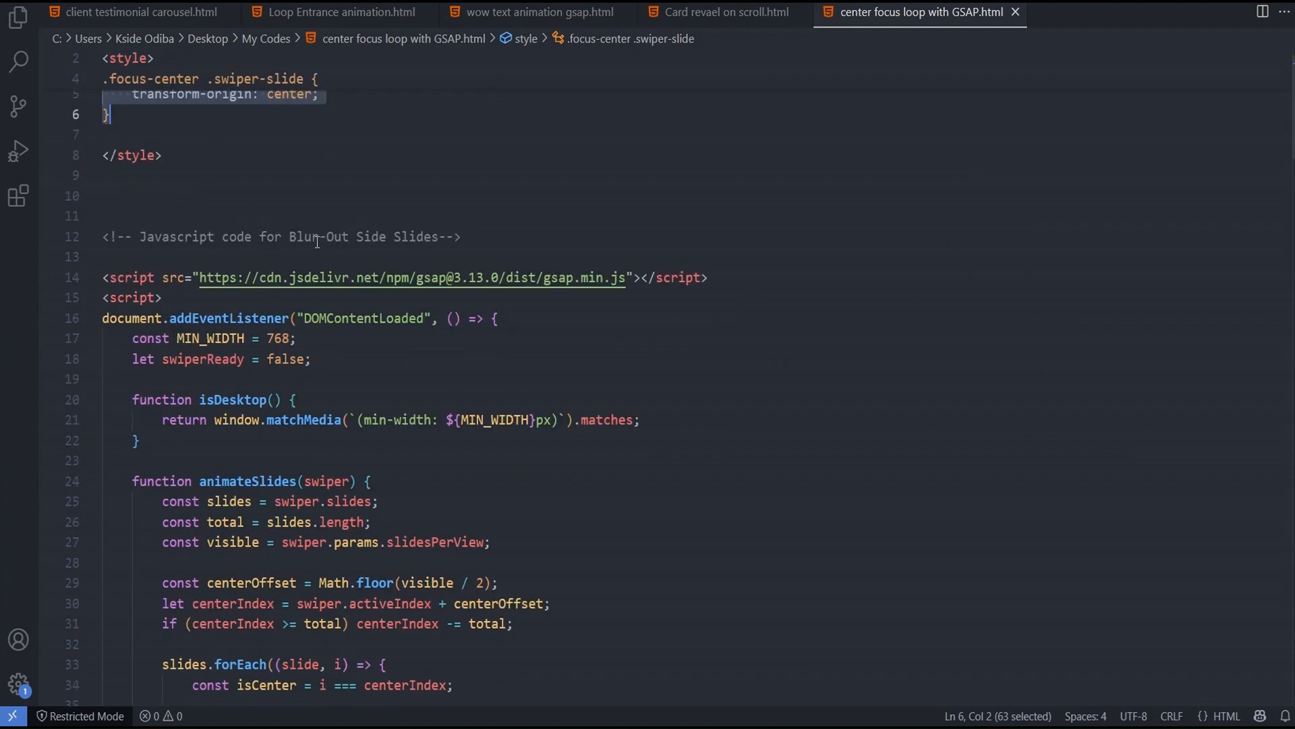
scroll(283, 241, down, 1)
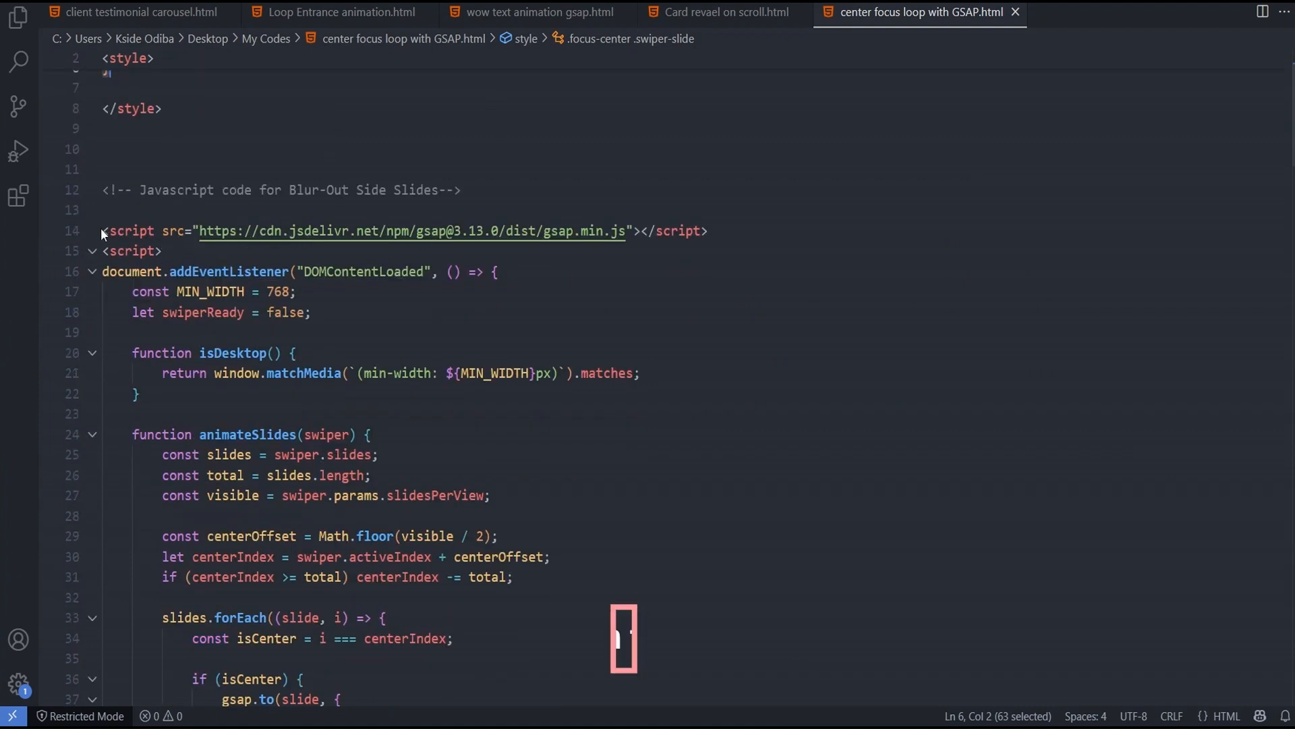
drag(108, 220, 189, 555)
scroll(405, 475, down, 1)
scroll(422, 485, down, 12)
scroll(304, 500, down, 8)
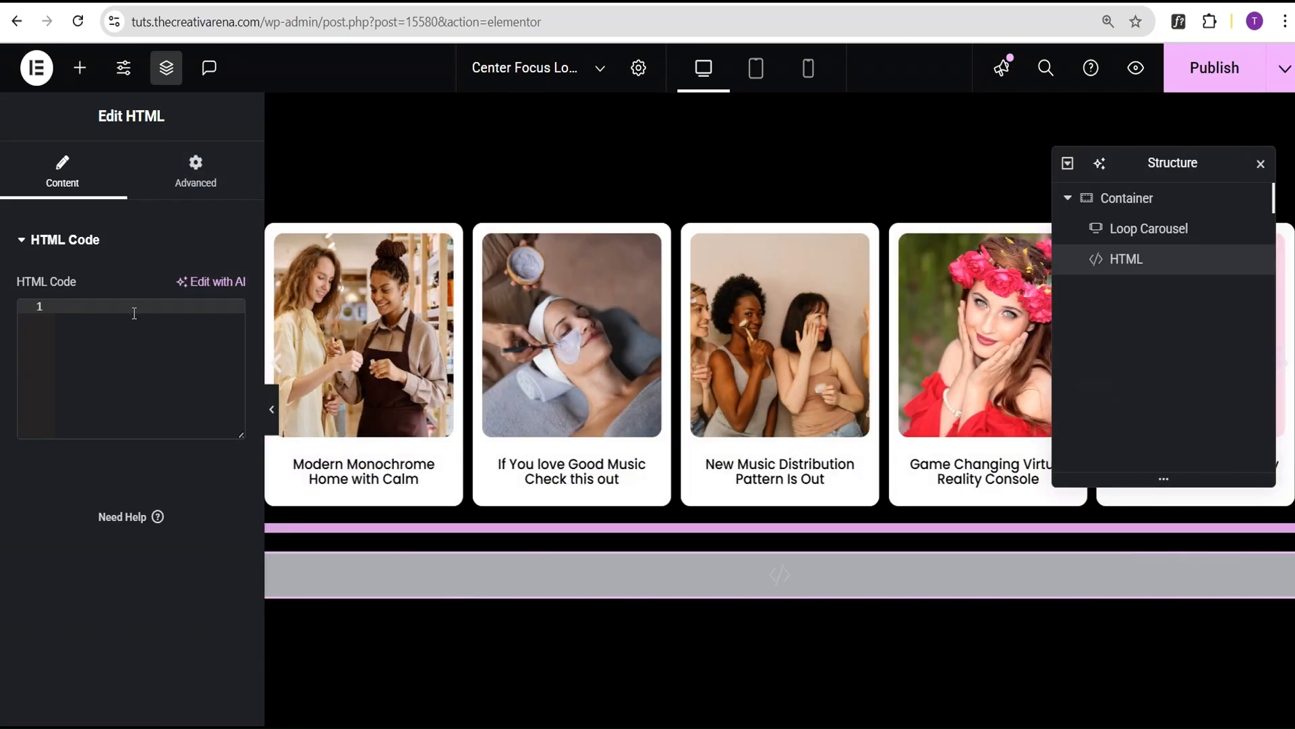
key(ctrl+v)
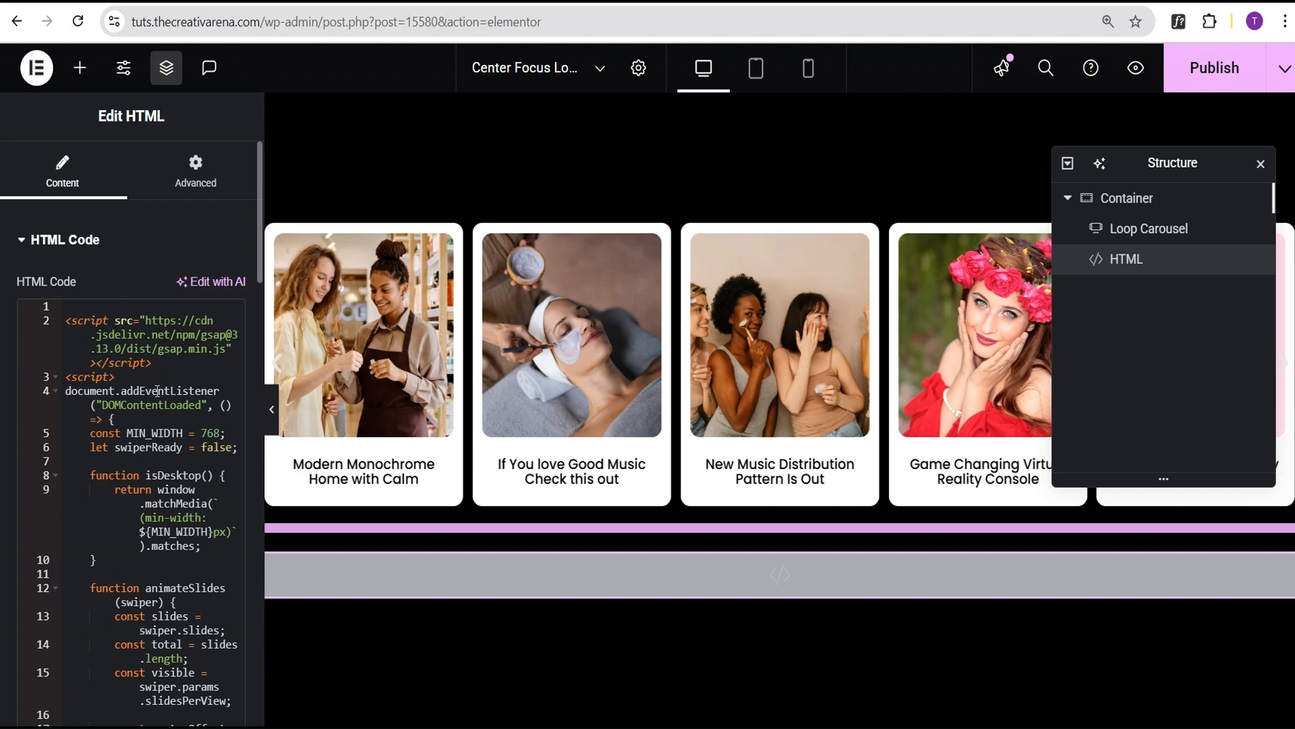
Check the carousel with the editing panels hidden, restore them, publish the page and preview it.
click(271, 409)
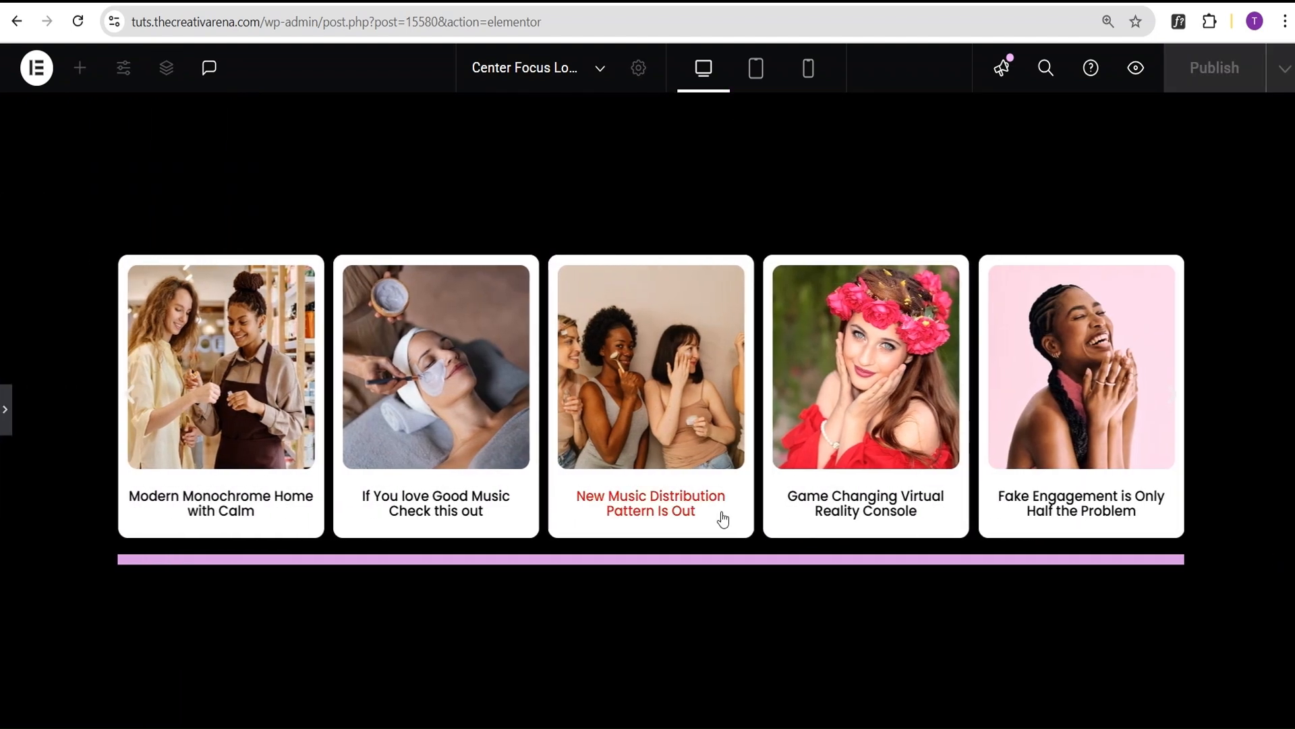
click(5, 409)
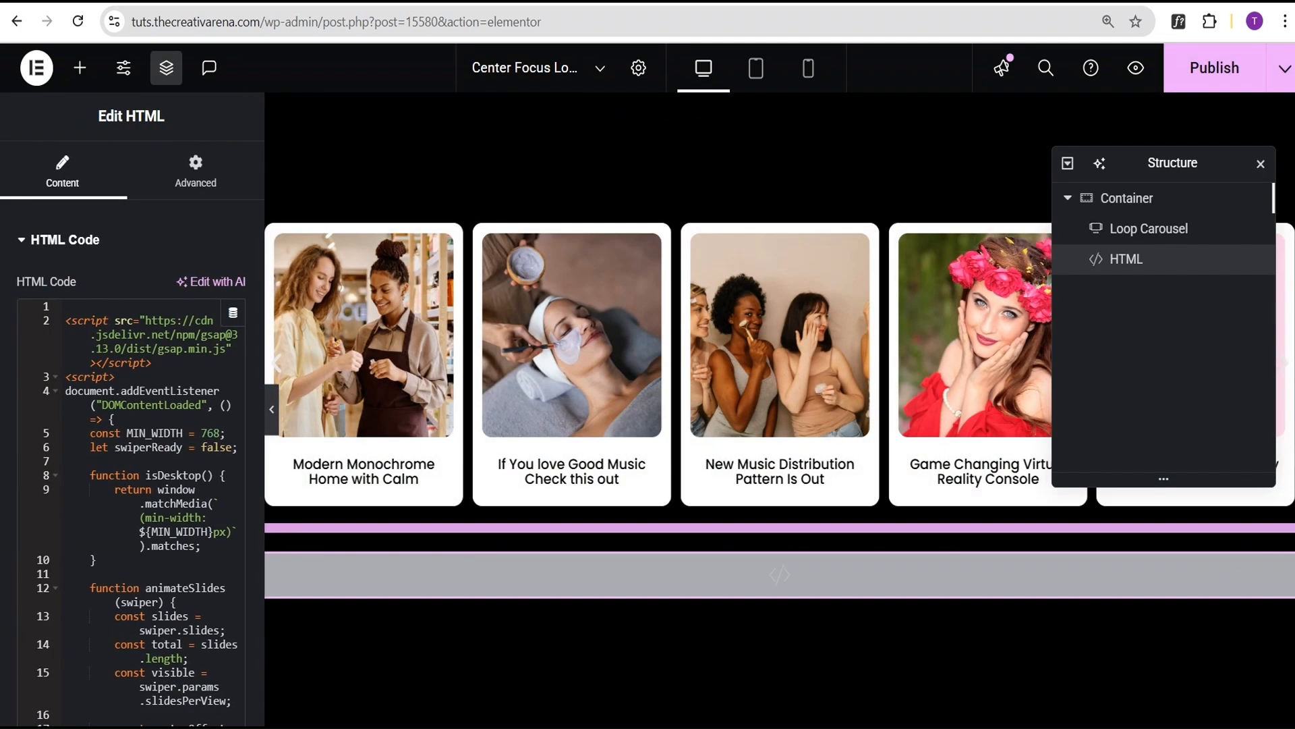
click(1209, 78)
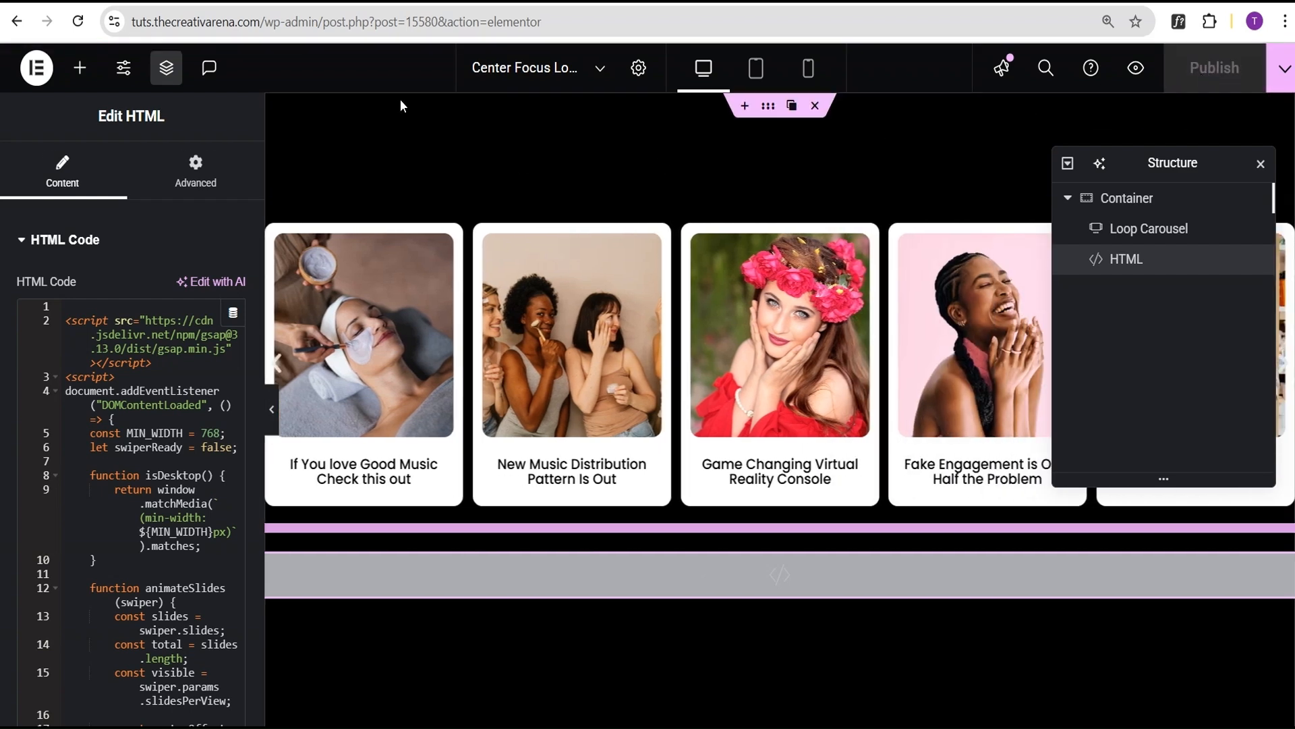
click(1136, 67)
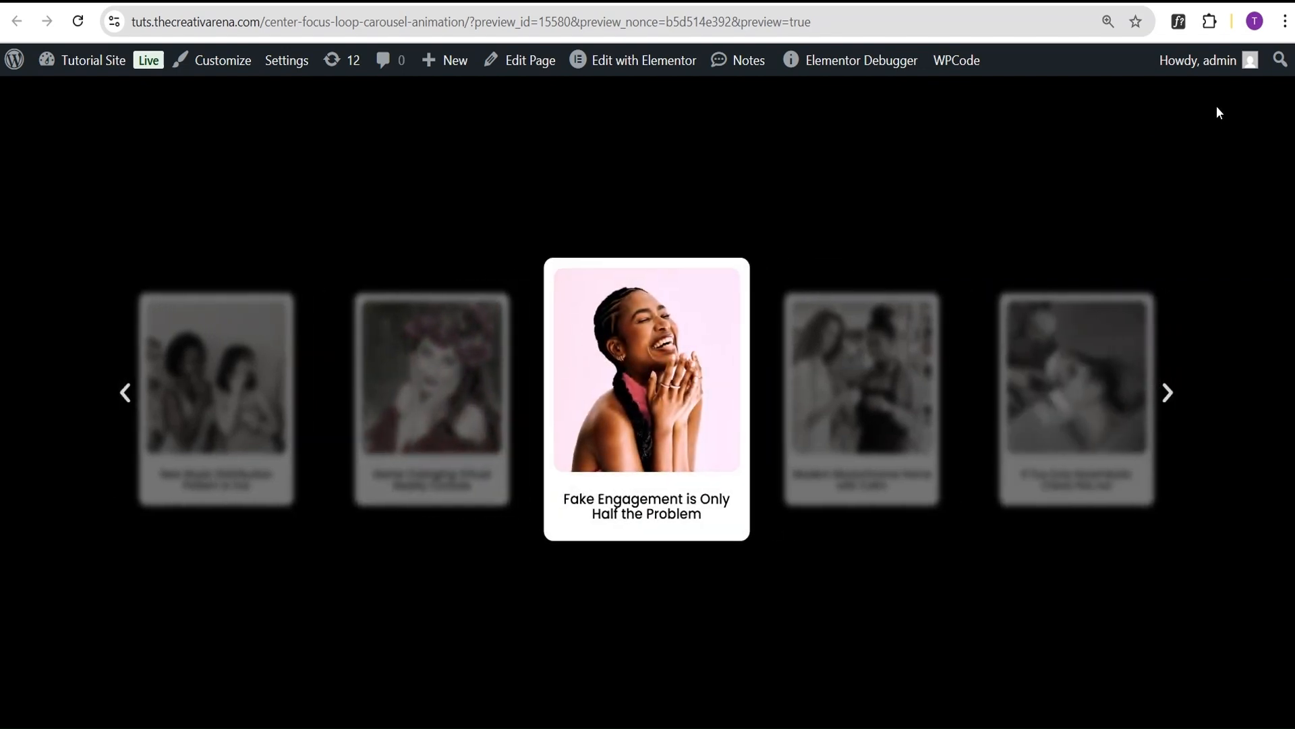
Review the Loop Carousel widget's Settings section and advance the slides in the page preview to check the center-focus effect.
click(52, 1)
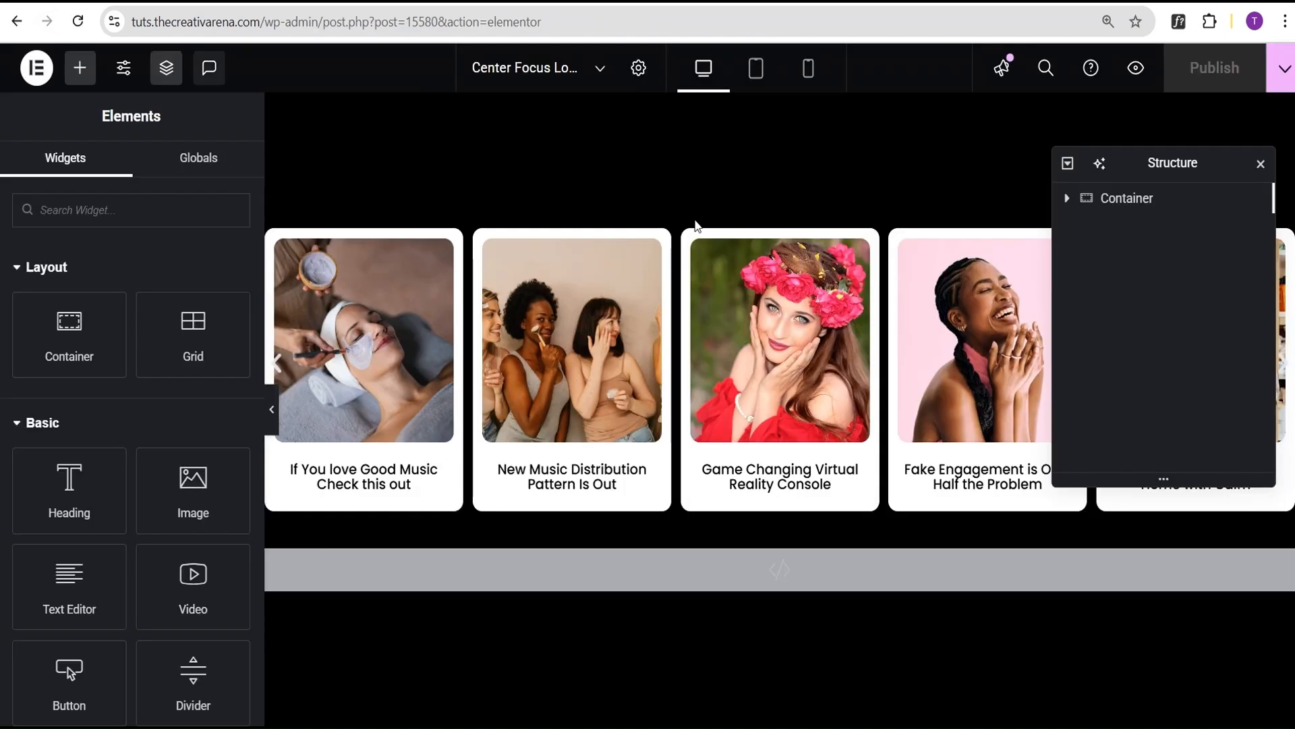
click(1068, 199)
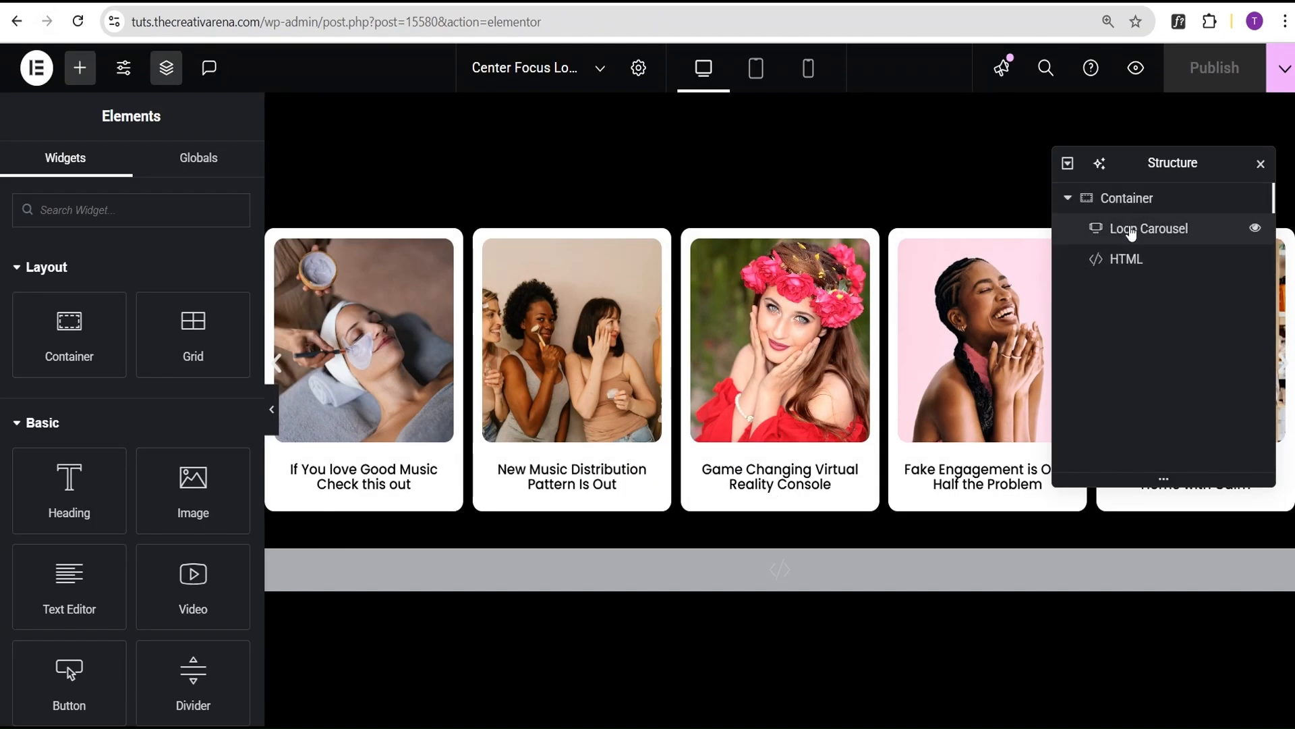
click(1107, 228)
scroll(51, 404, down, 4)
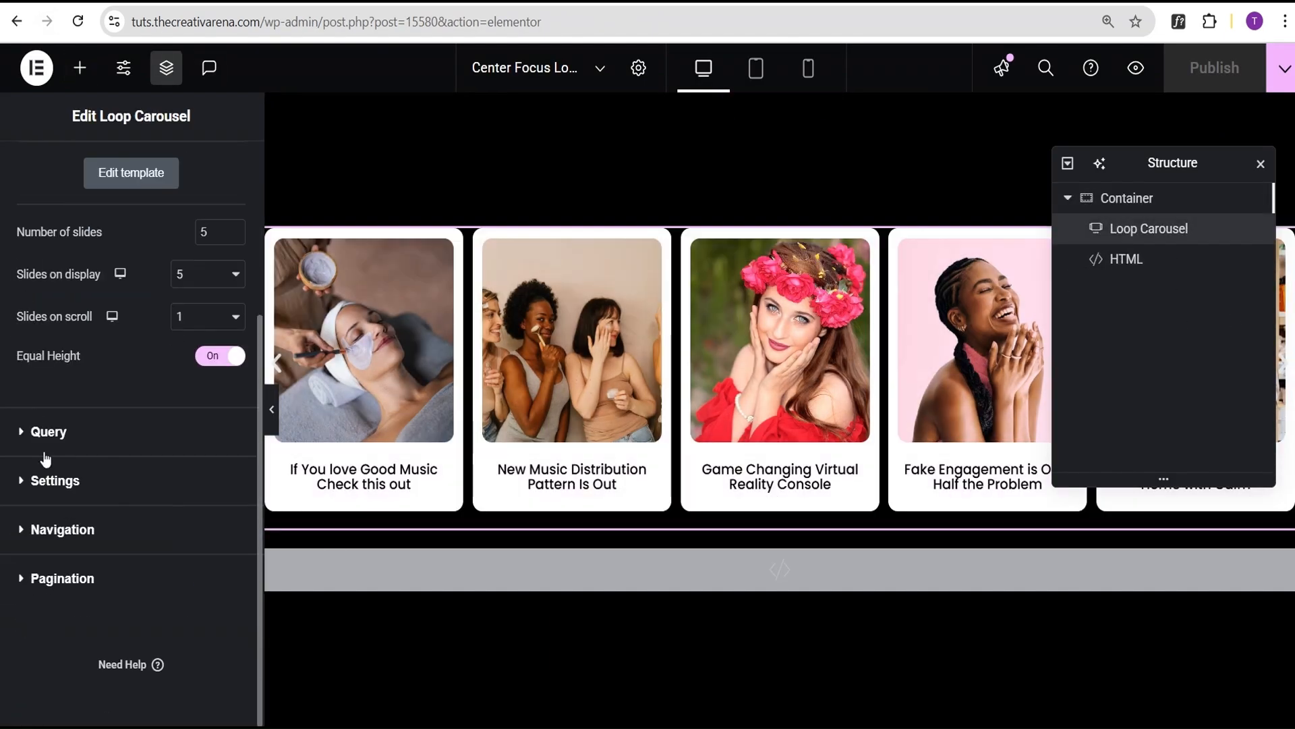
click(71, 485)
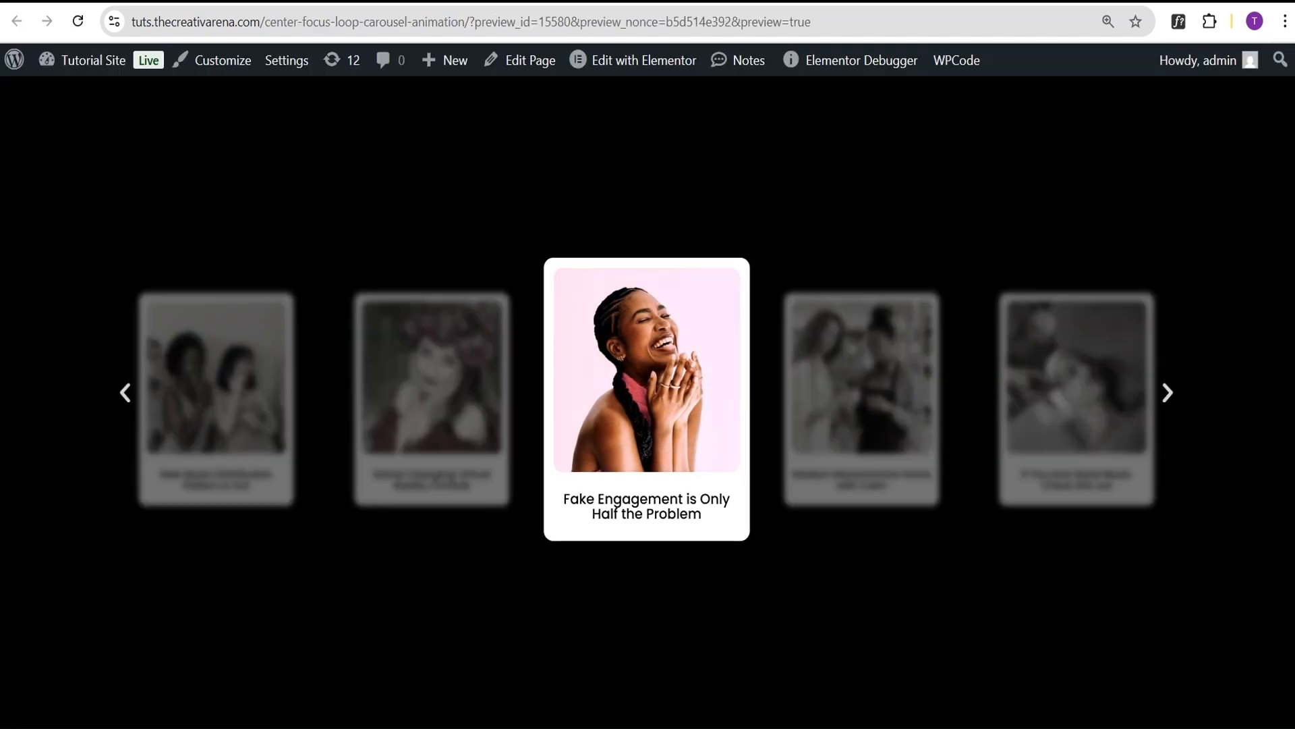
click(1168, 393)
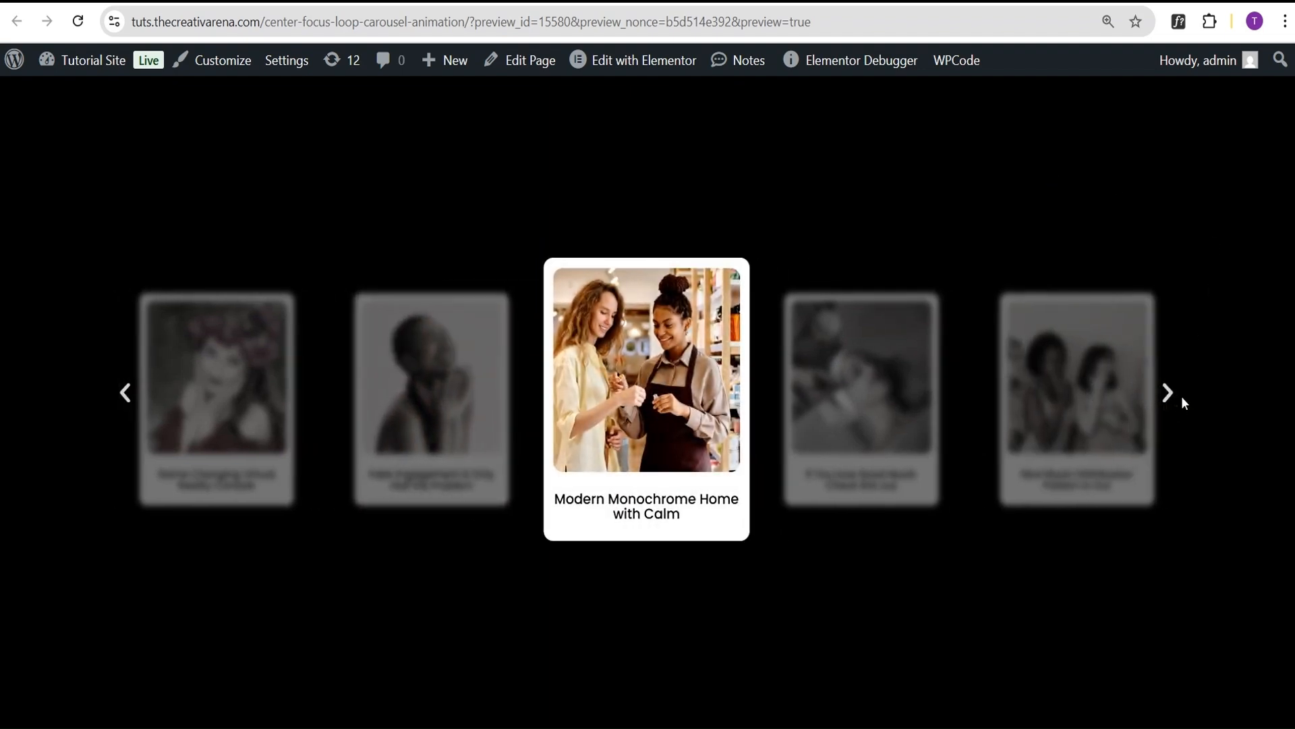
click(1172, 398)
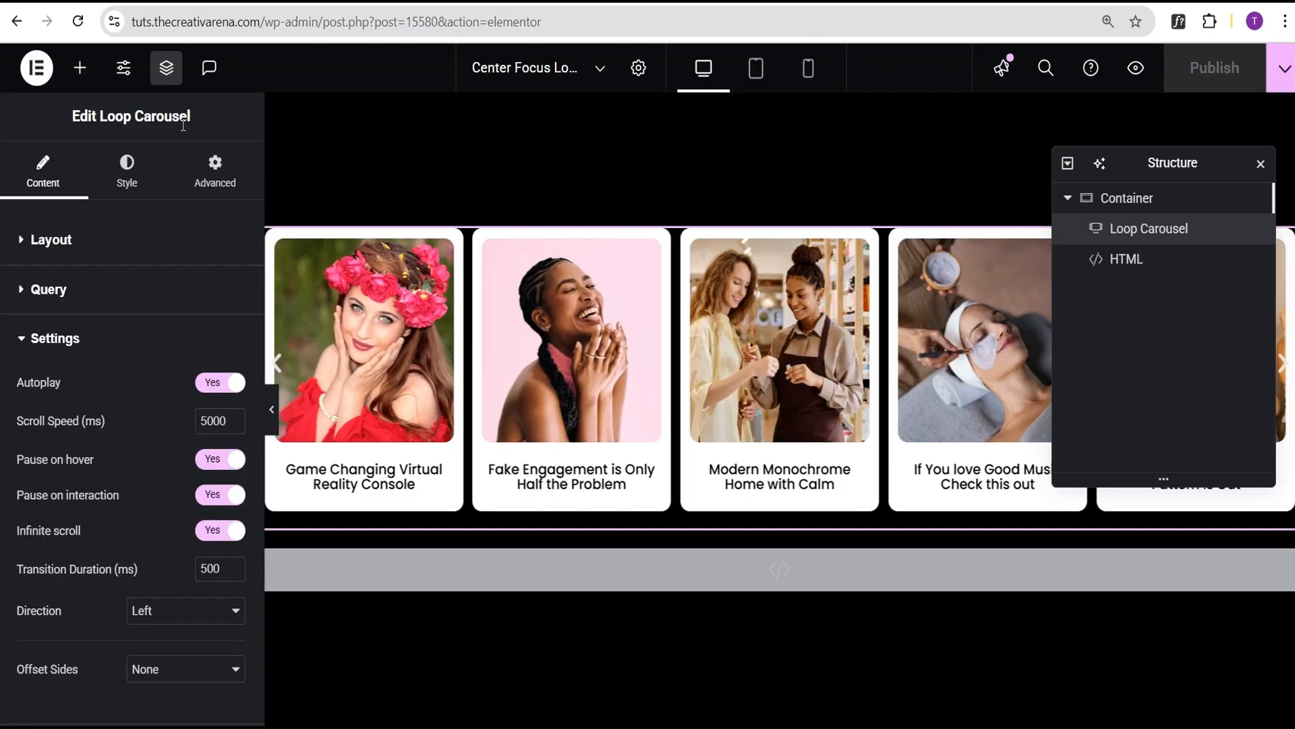
Open the HTML widget's code in a wider editing panel and set the non-center slides' blur filter to 2px.
click(1126, 259)
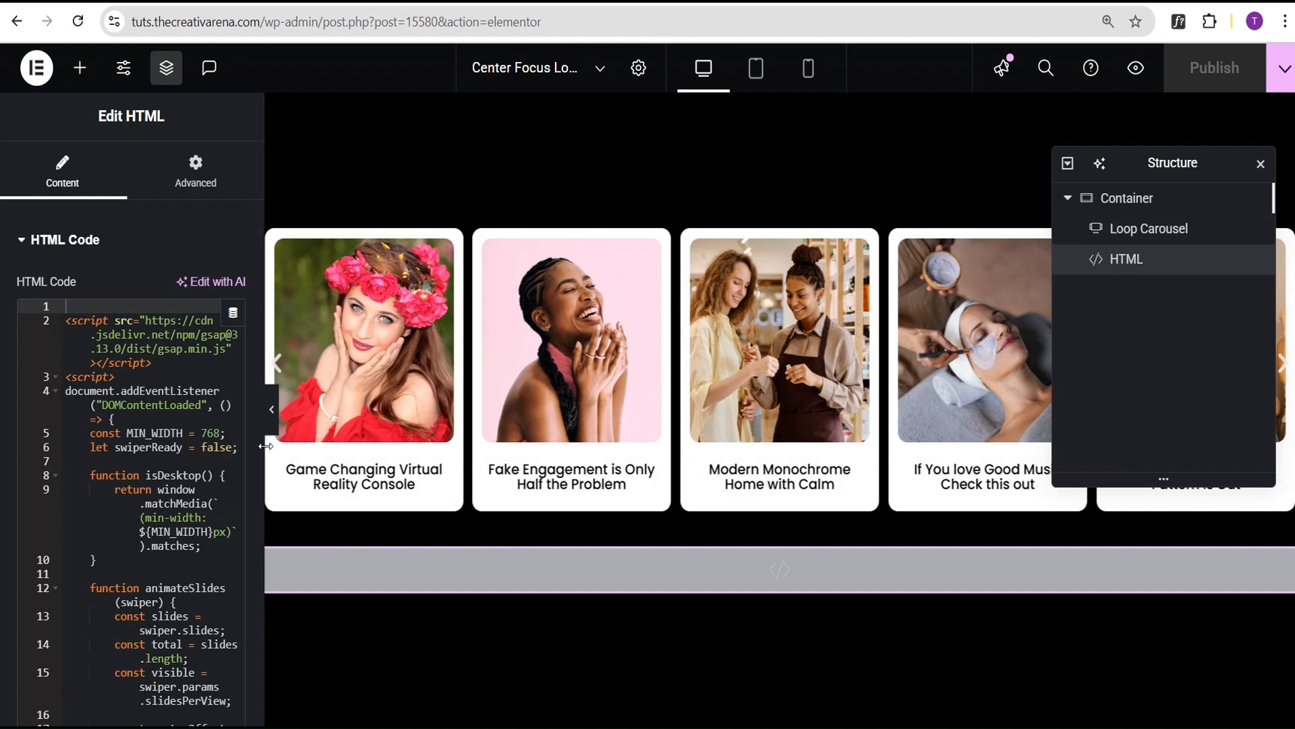
drag(258, 435, 320, 461)
scroll(319, 461, down, 8)
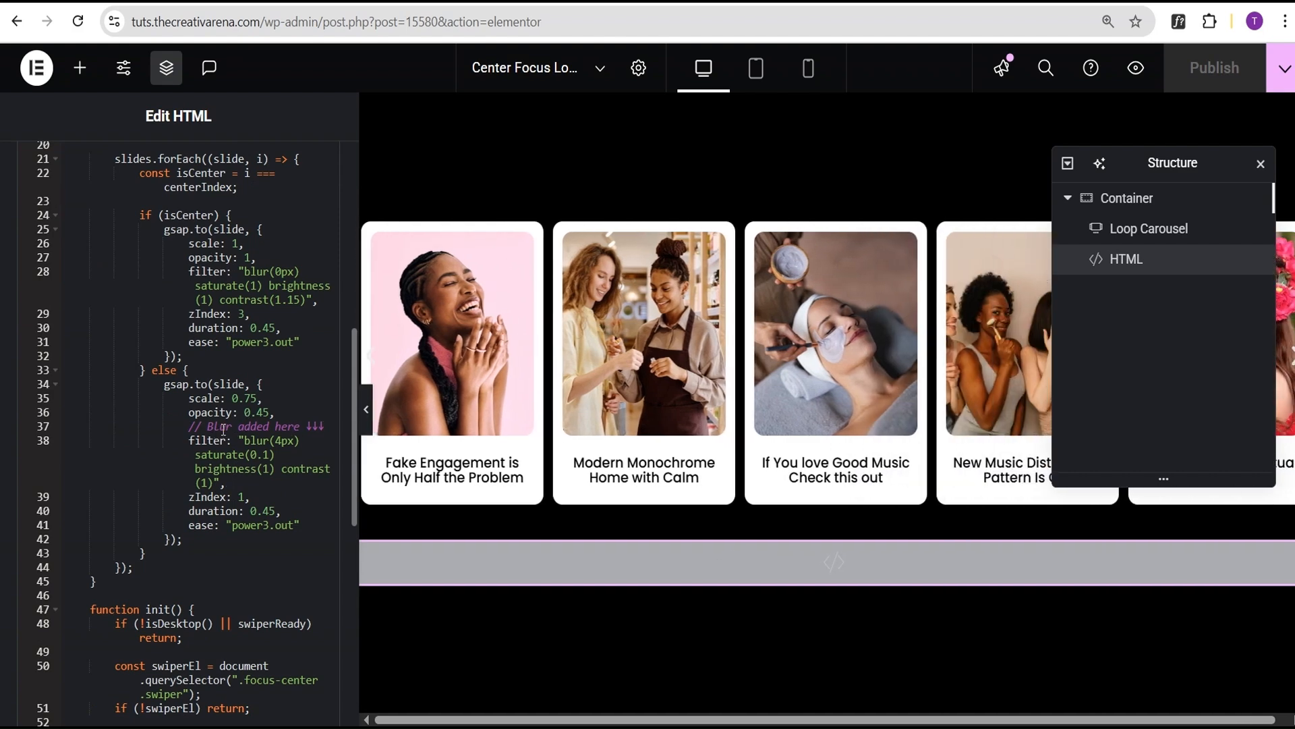
click(282, 440)
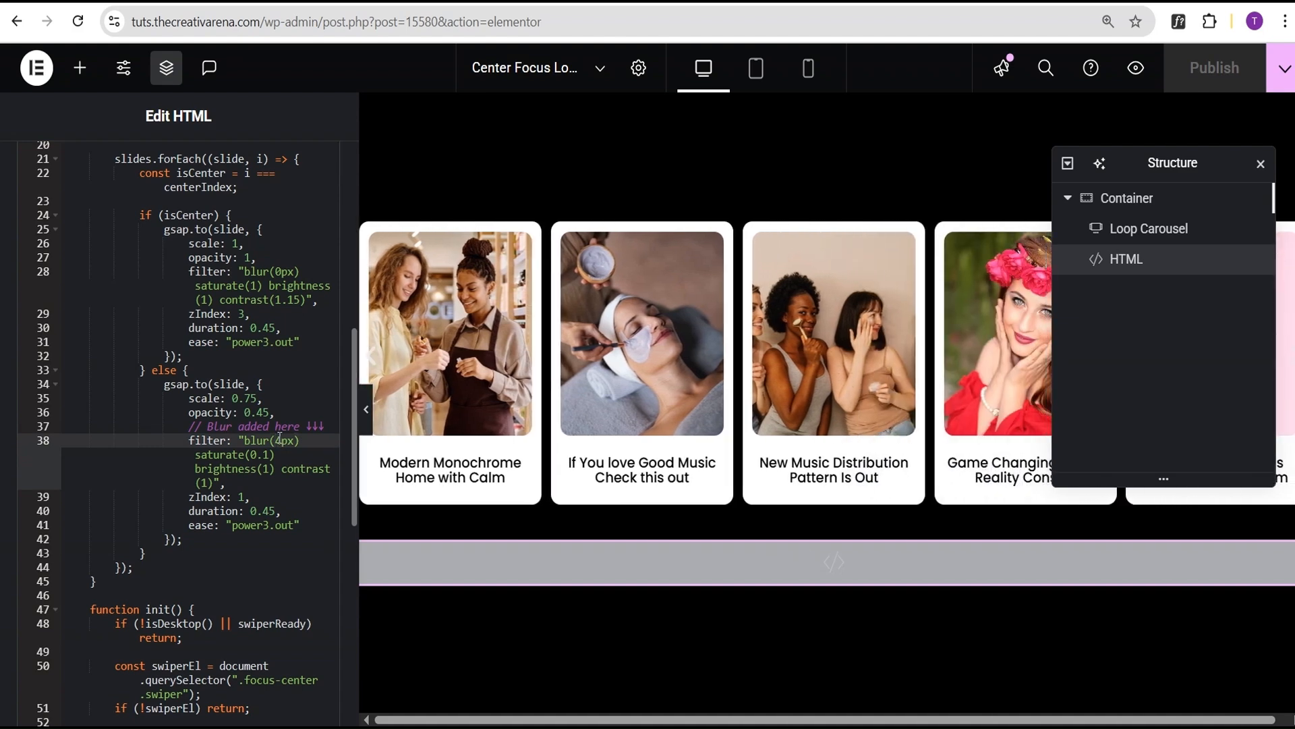
text(2)
key(Escape)
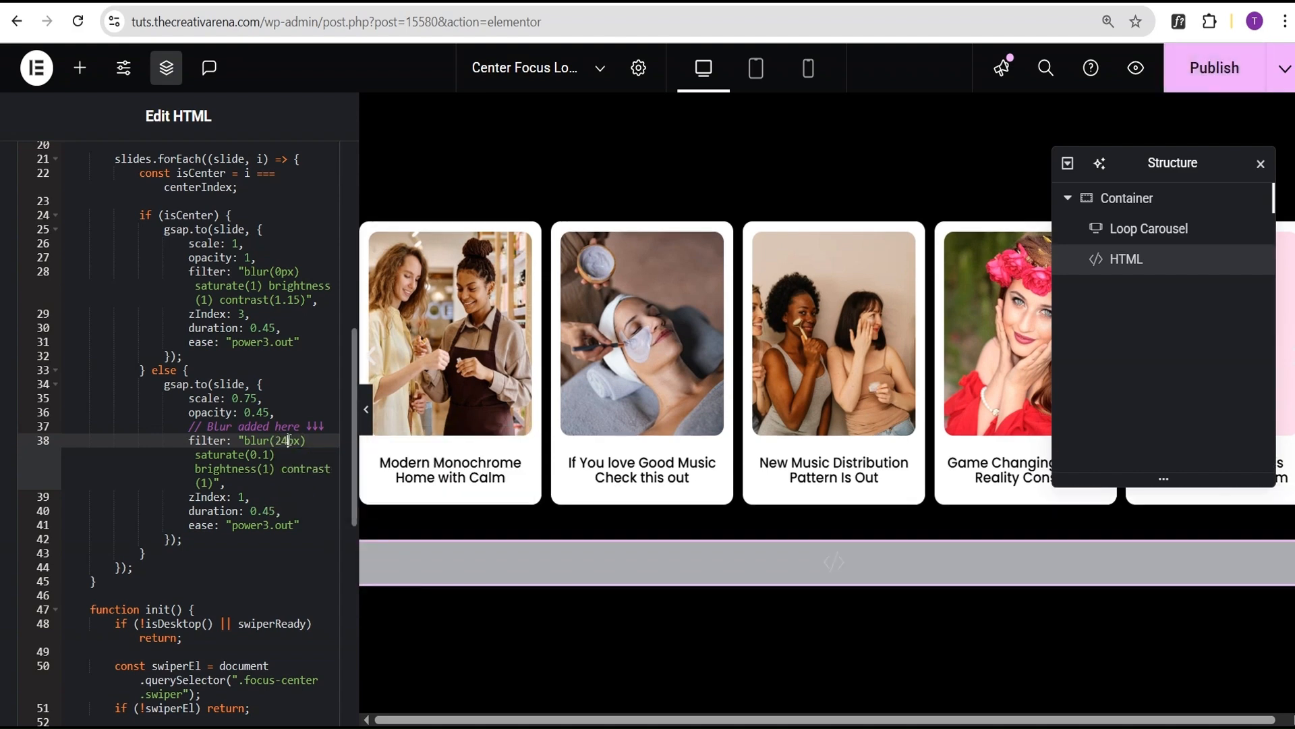
key(BackSpace)
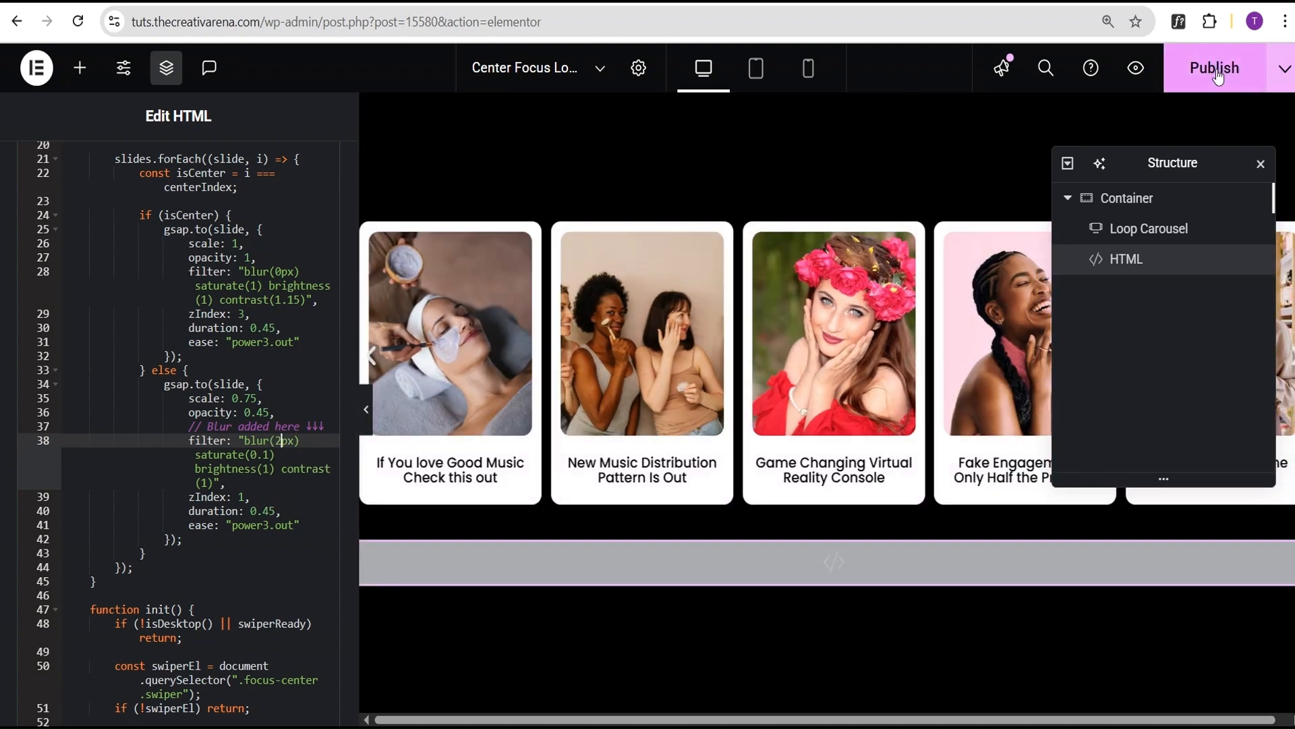
Publish the page and advance the carousel in the page preview to check the 2px blur, returning to the editor.
click(1216, 70)
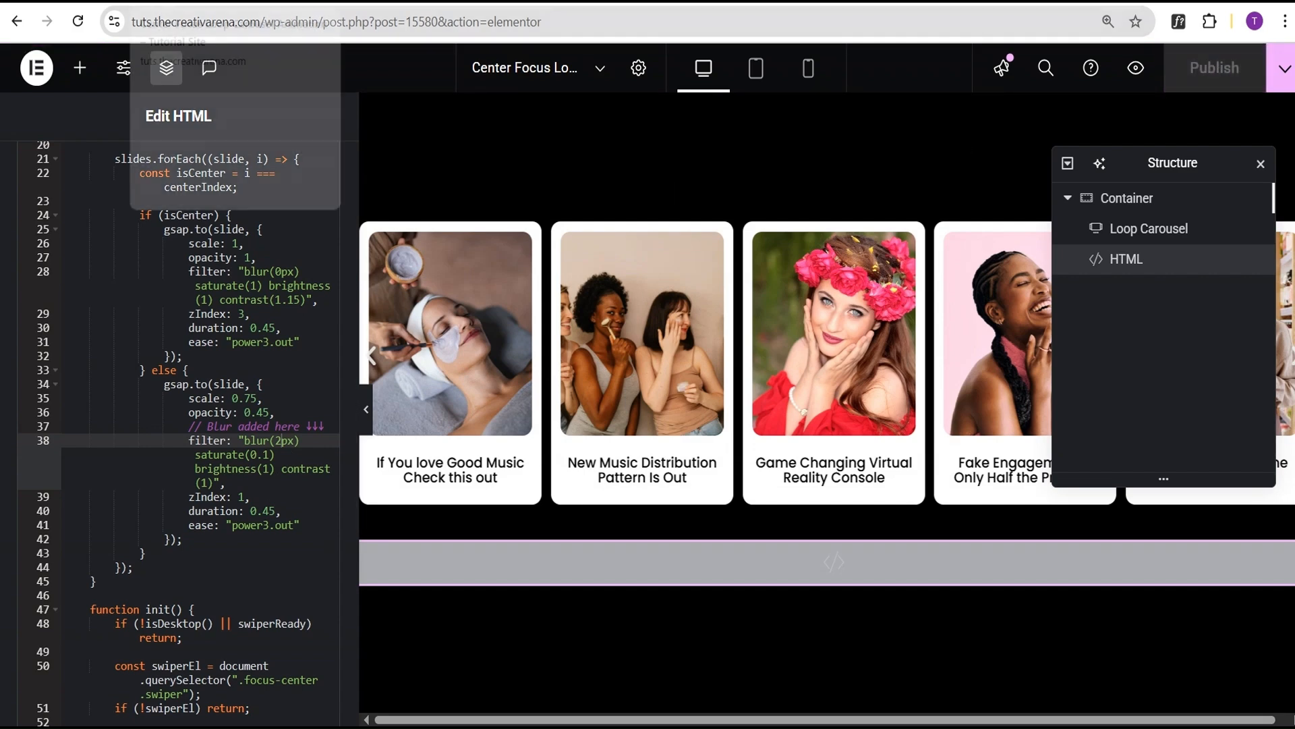
click(160, 2)
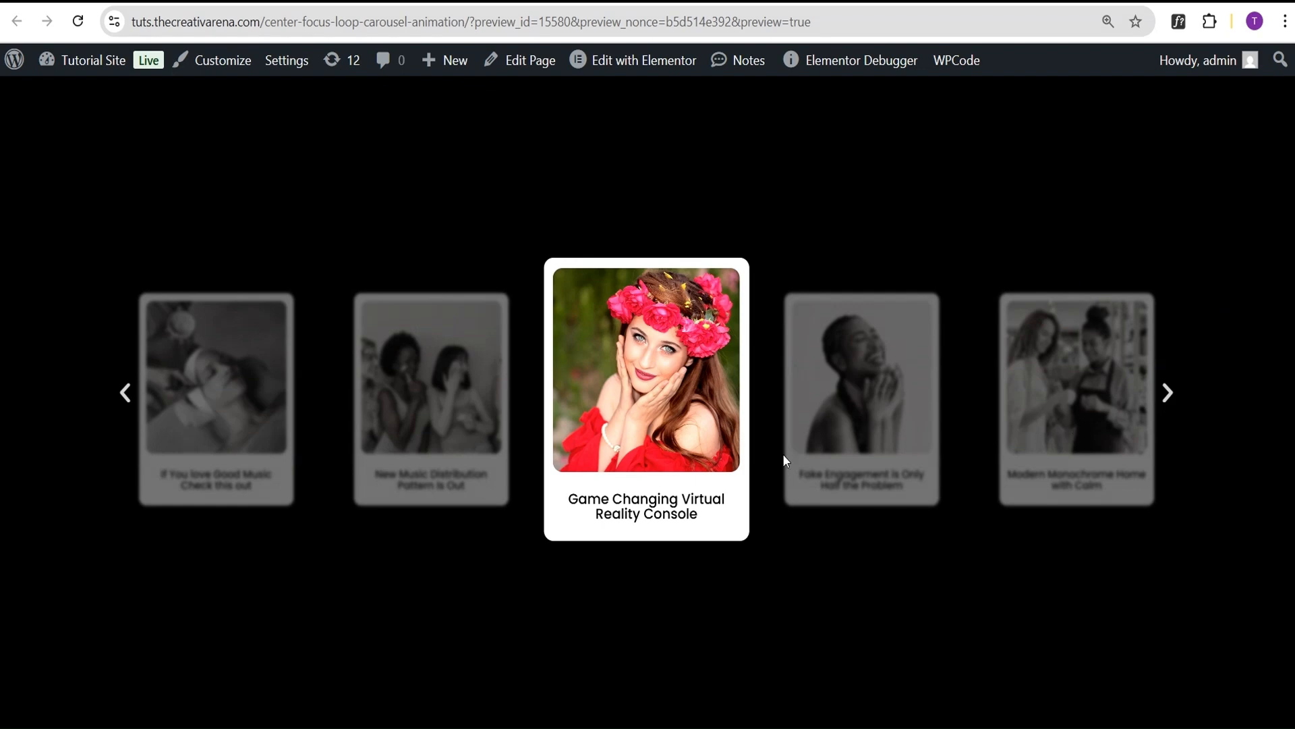
click(1168, 392)
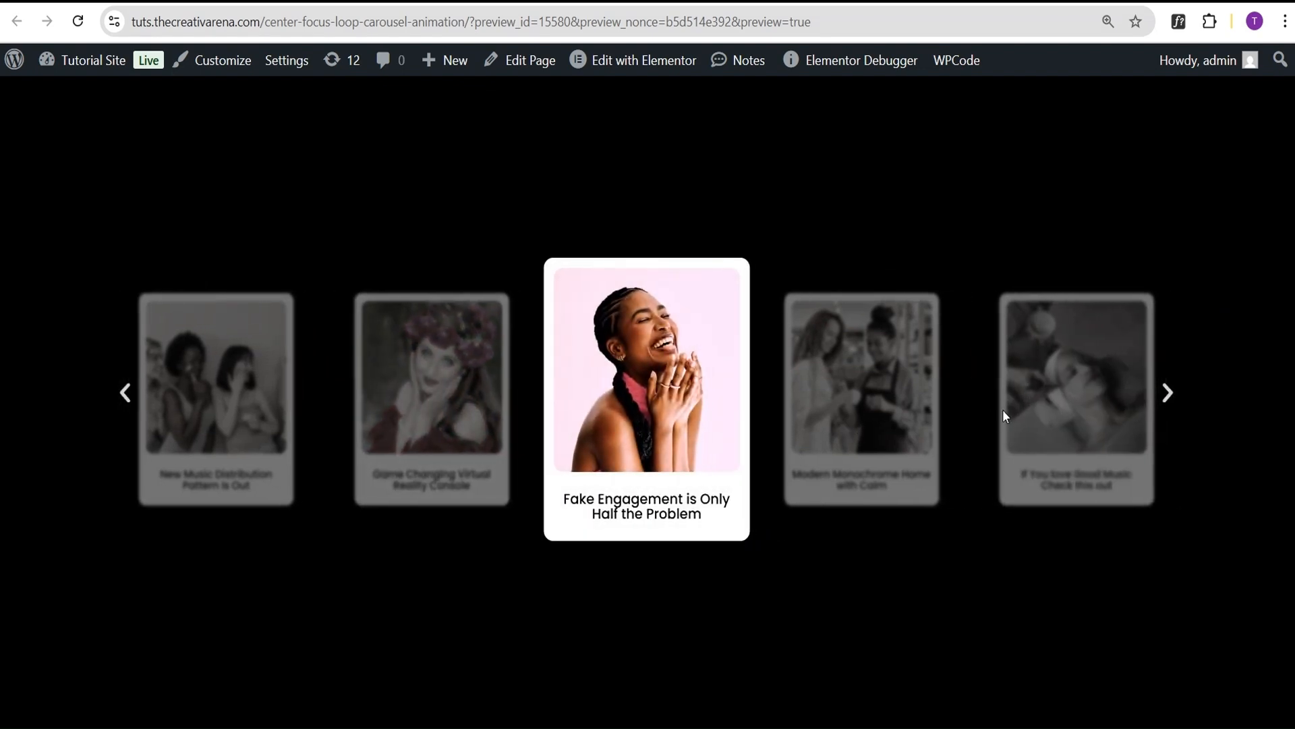
click(128, 2)
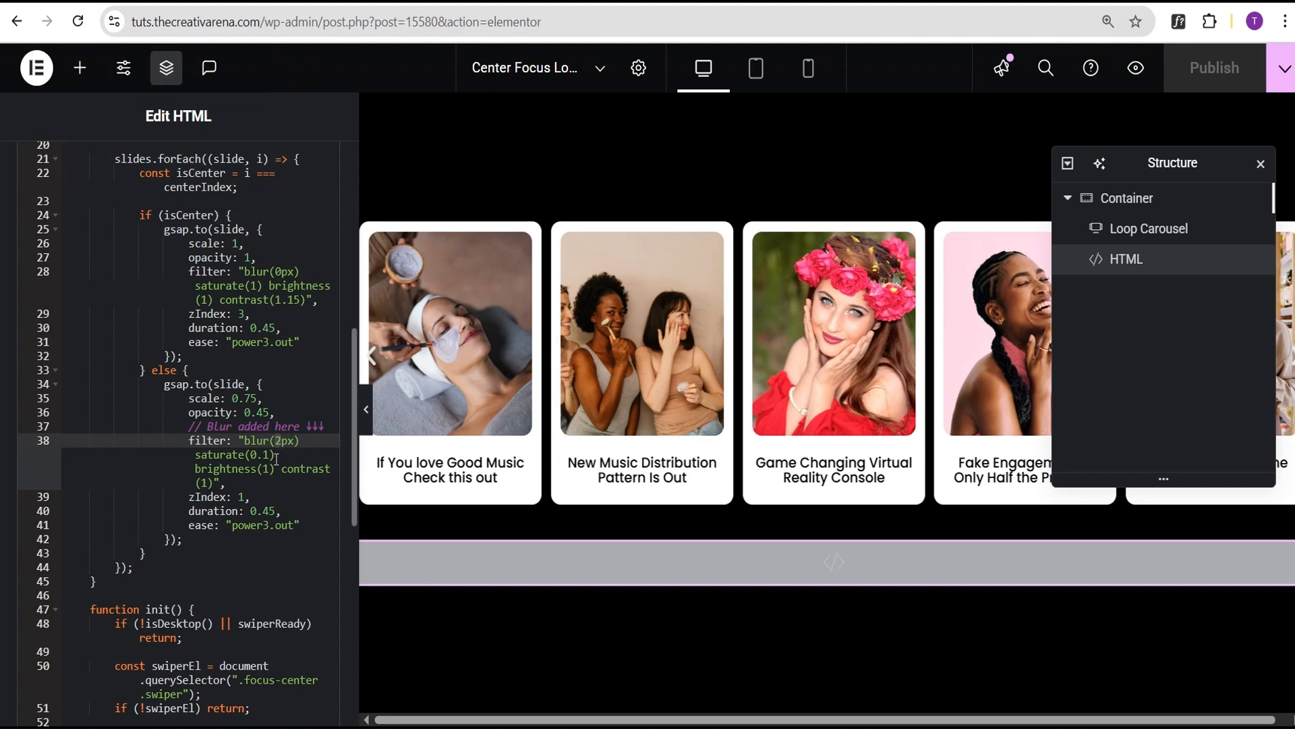
Set the non-center slides' blur to 10px, publish the page and advance the slides in the preview to check it.
text(10)
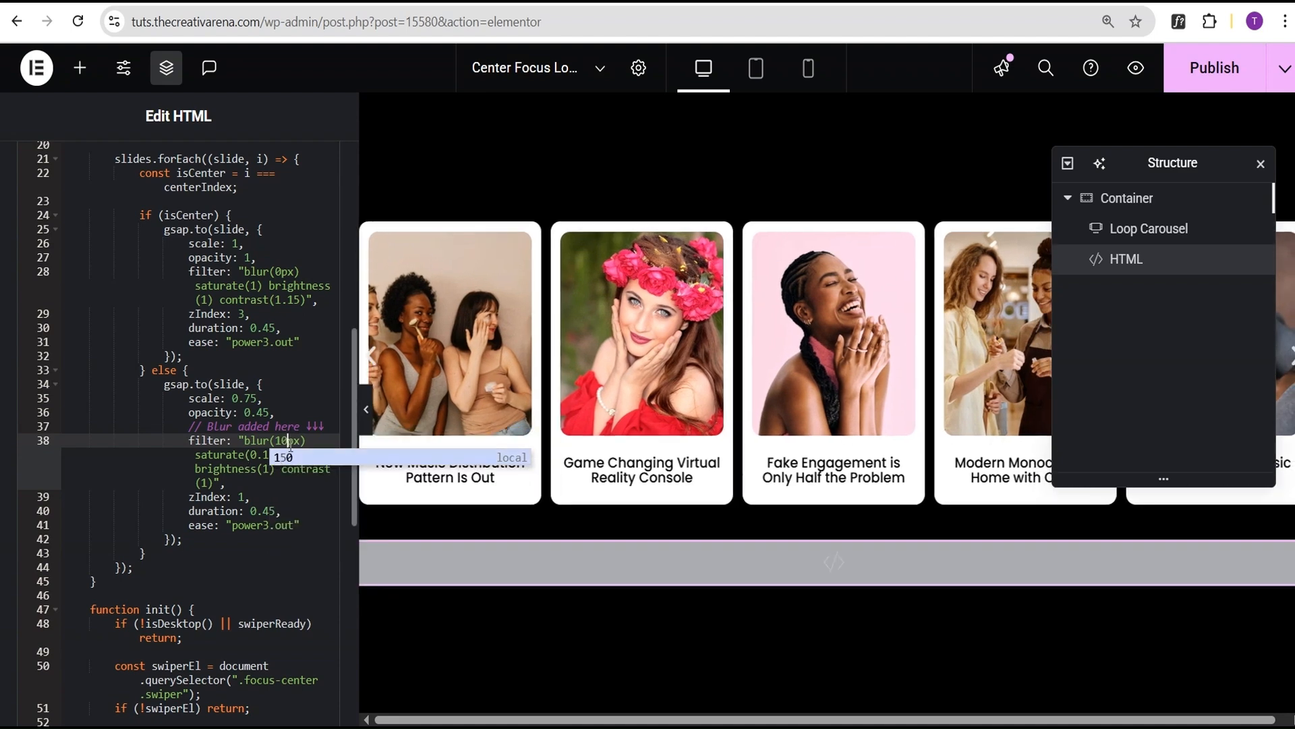
click(1201, 71)
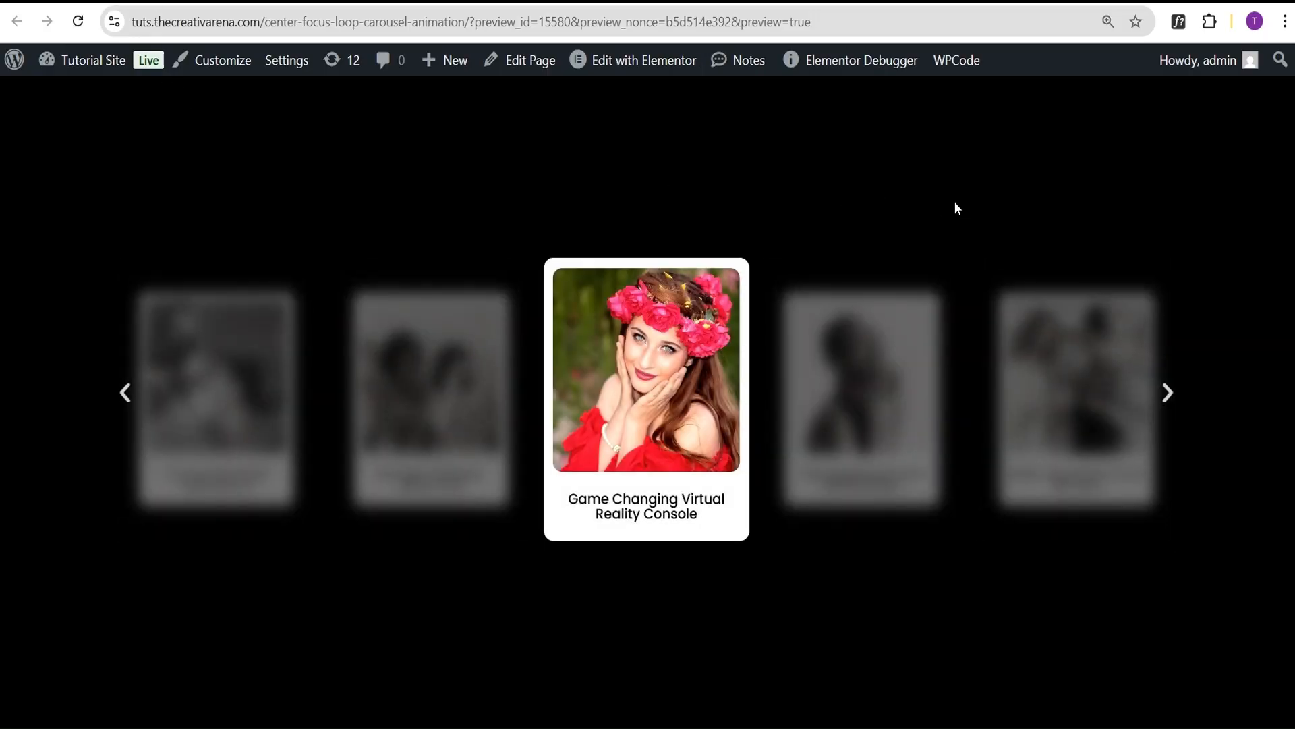
click(1169, 396)
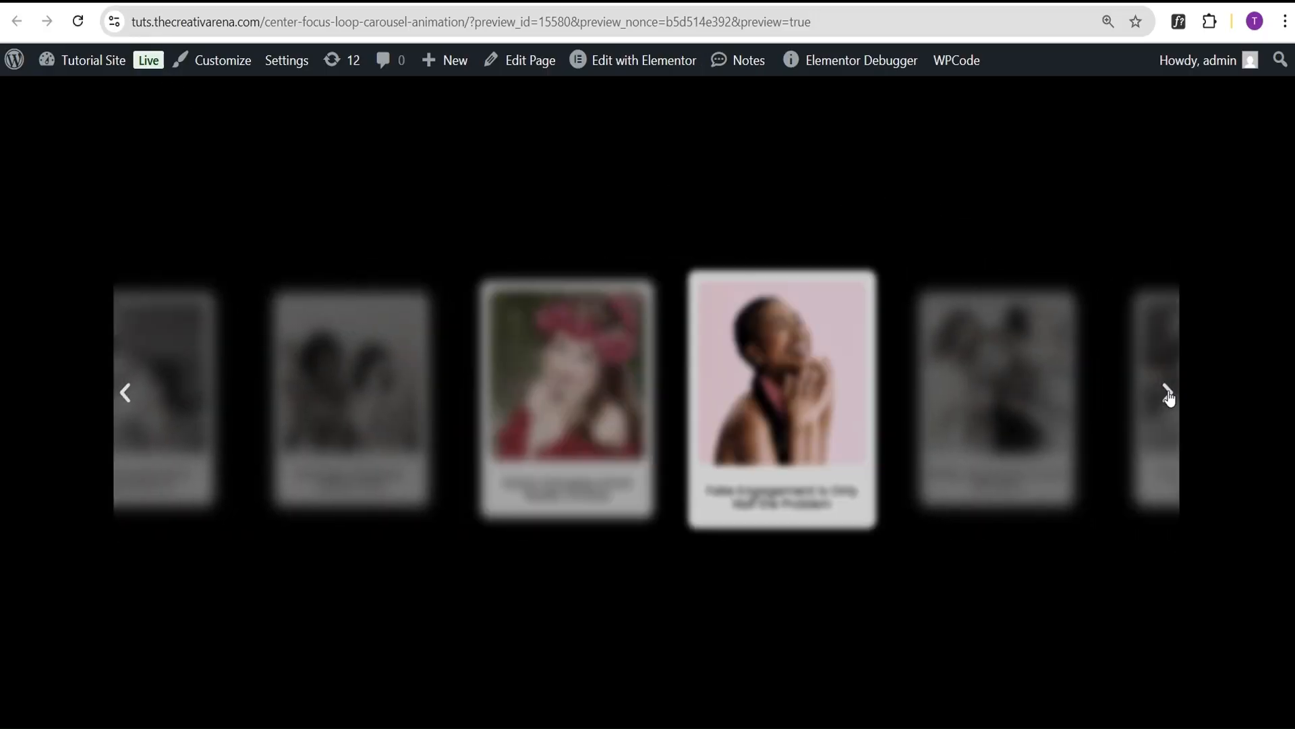
click(1170, 399)
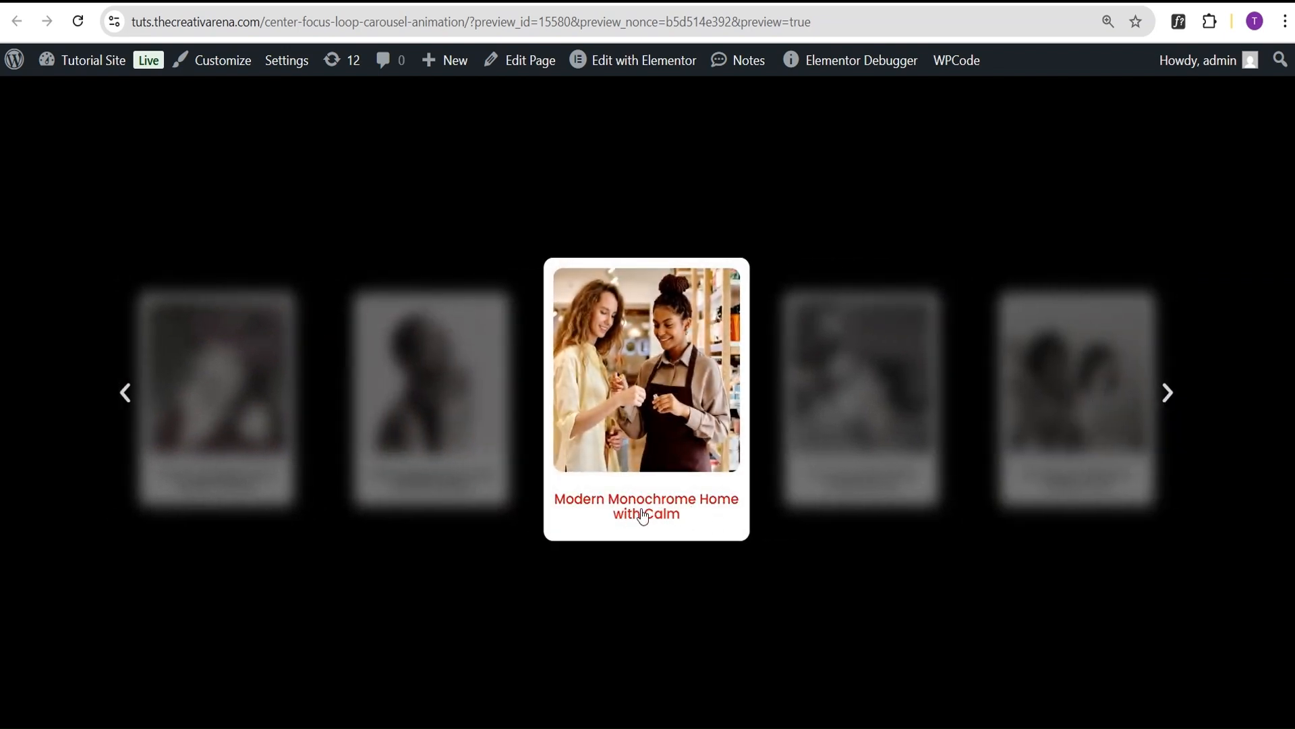
click(1168, 395)
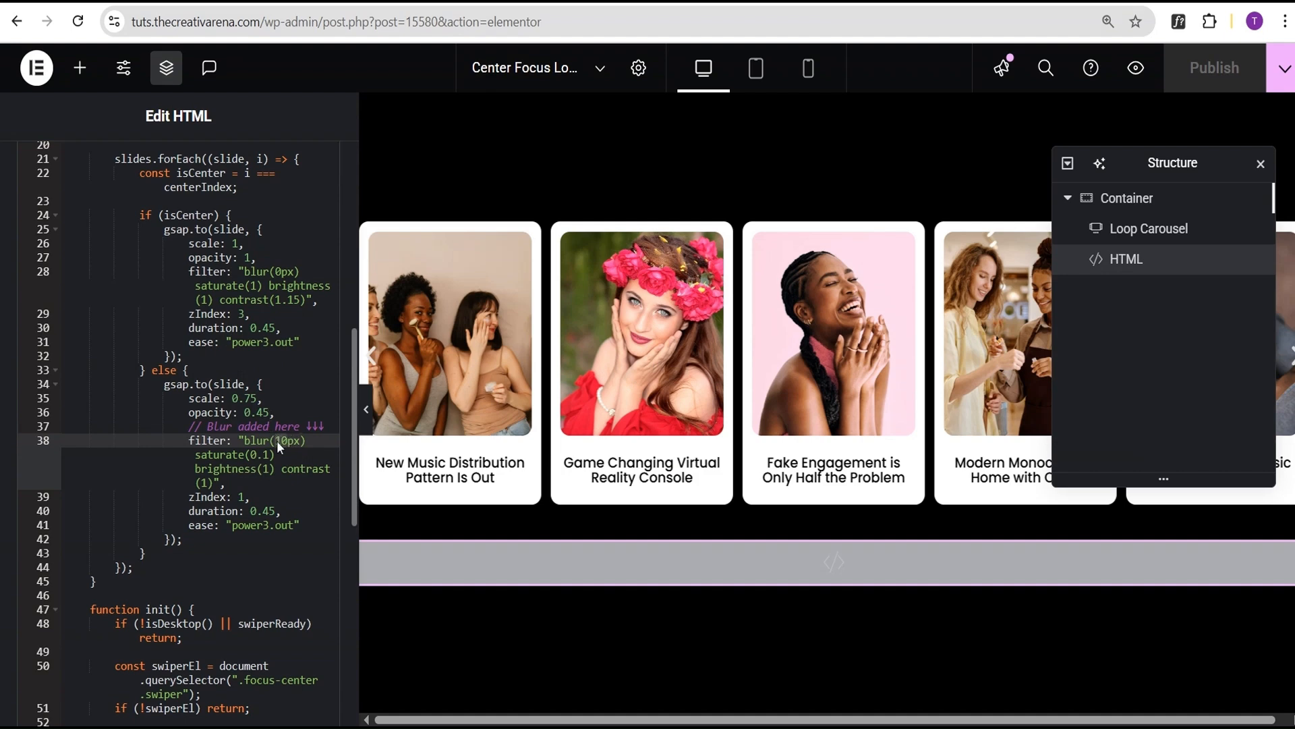
Set the non-center slides' blur filter to 4px in the HTML widget's script.
text(4)
click(233, 467)
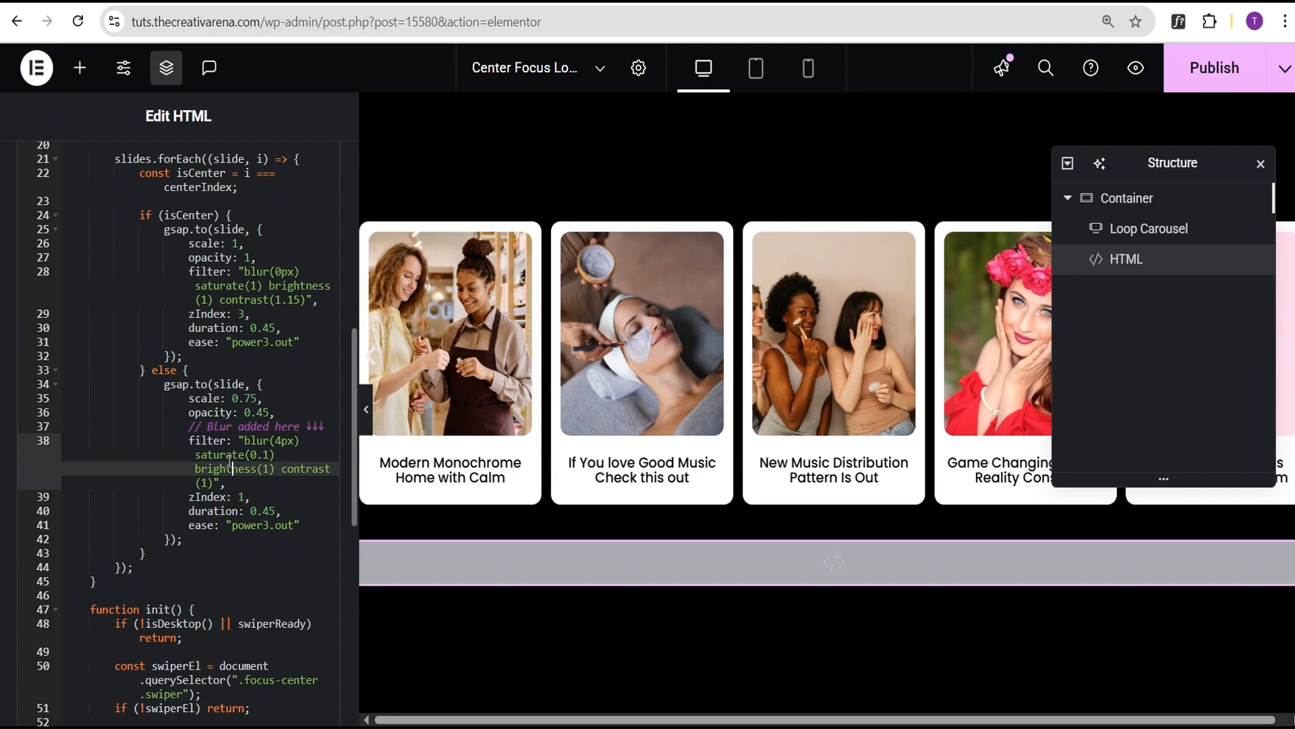
scroll(228, 452, up, 8)
Switch to the code editor and copy the whole script under the comment "Javascript Script for Contrast Side Slides".
scroll(226, 445, down, 4)
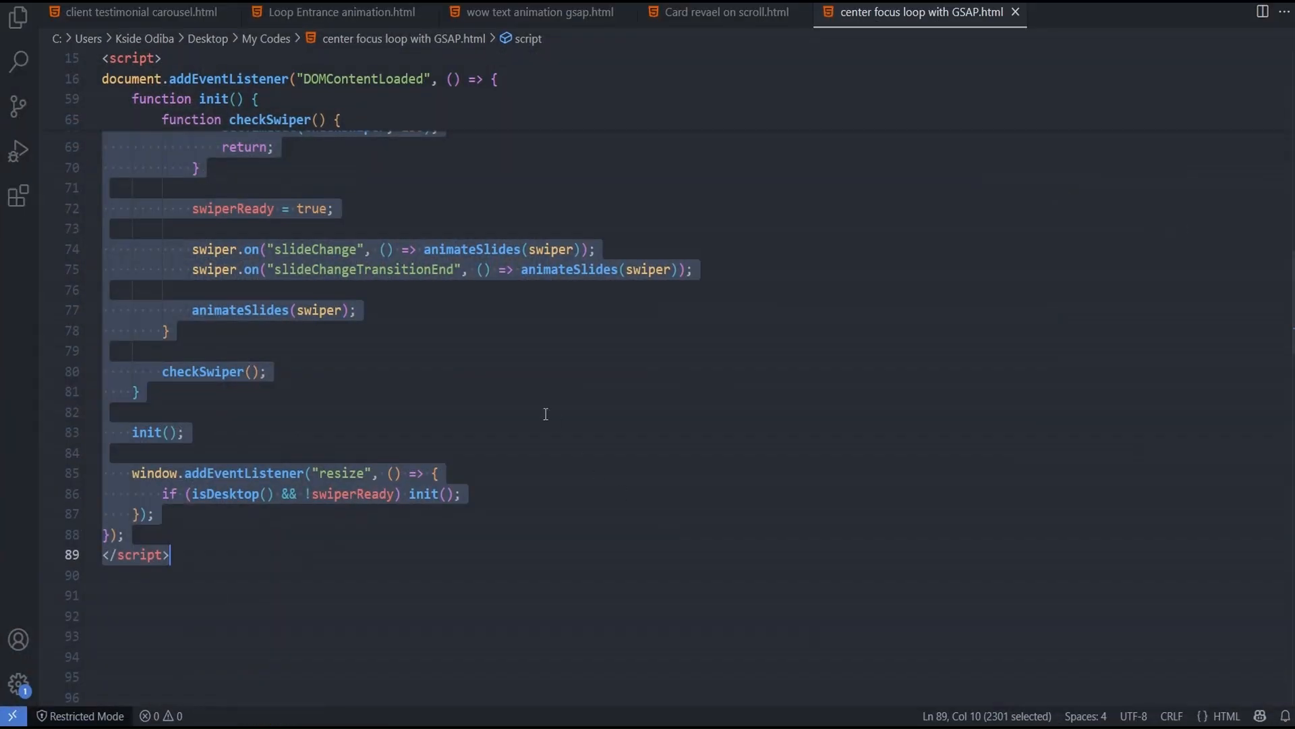
scroll(364, 330, up, 8)
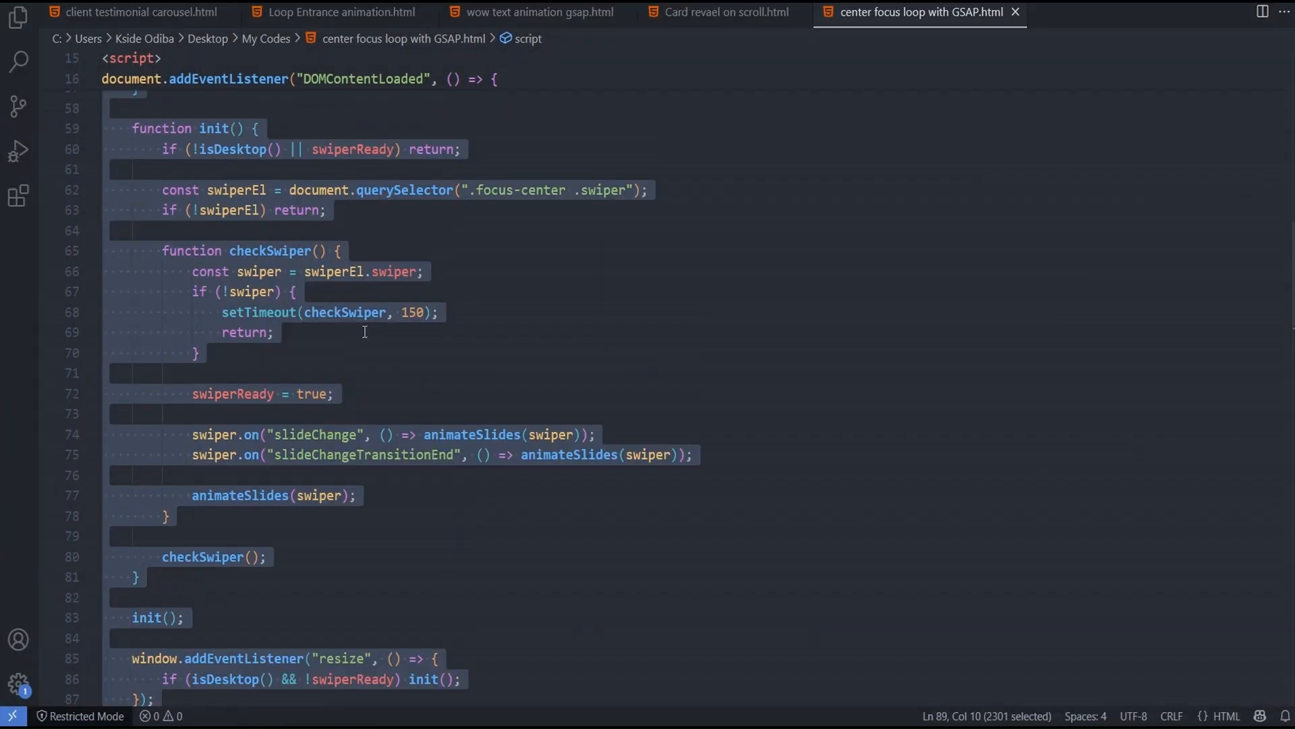
scroll(365, 332, down, 15)
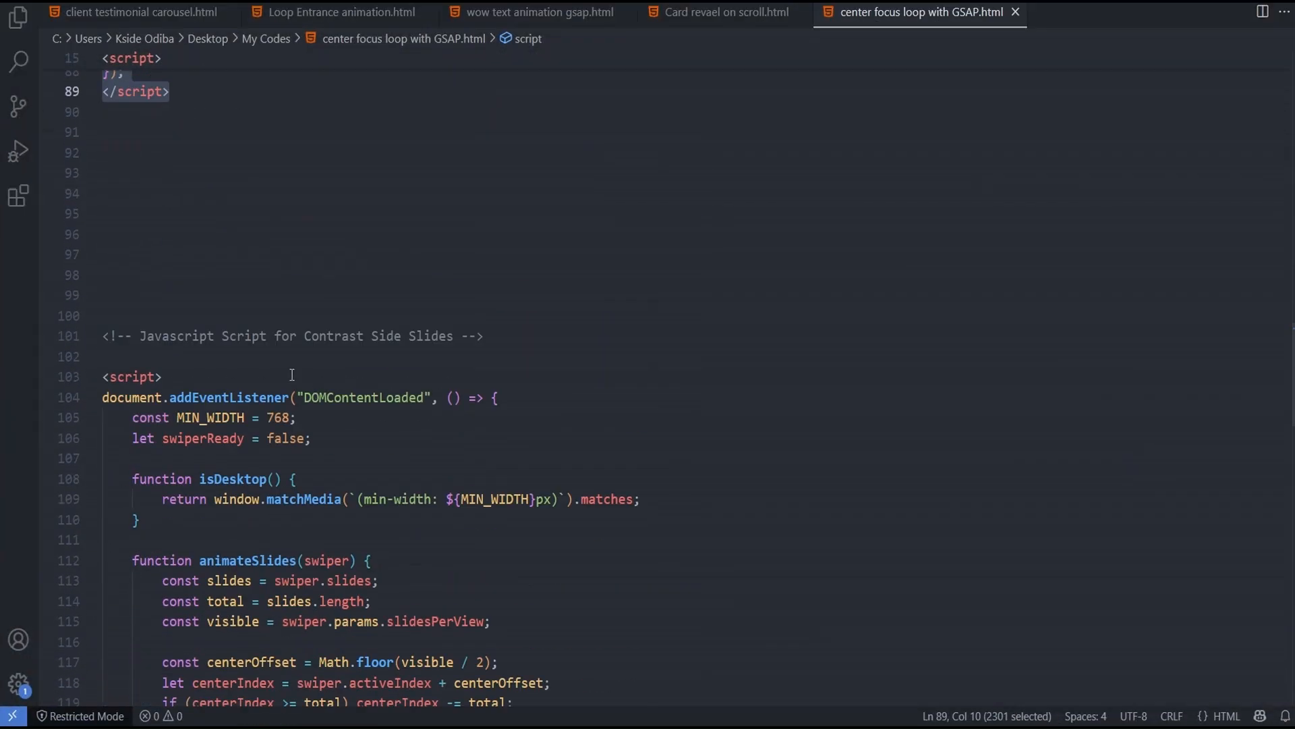
scroll(269, 348, down, 1)
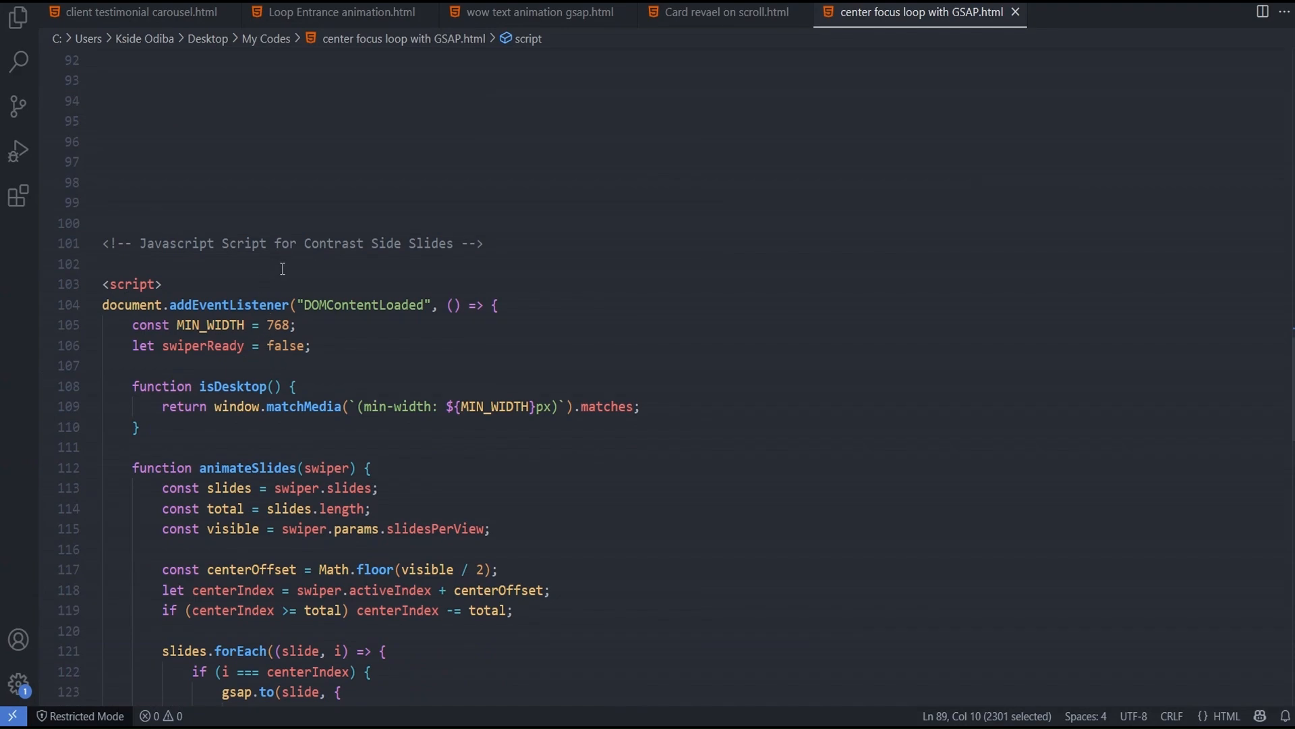
drag(101, 284, 186, 476)
scroll(165, 486, down, 3)
scroll(169, 485, down, 18)
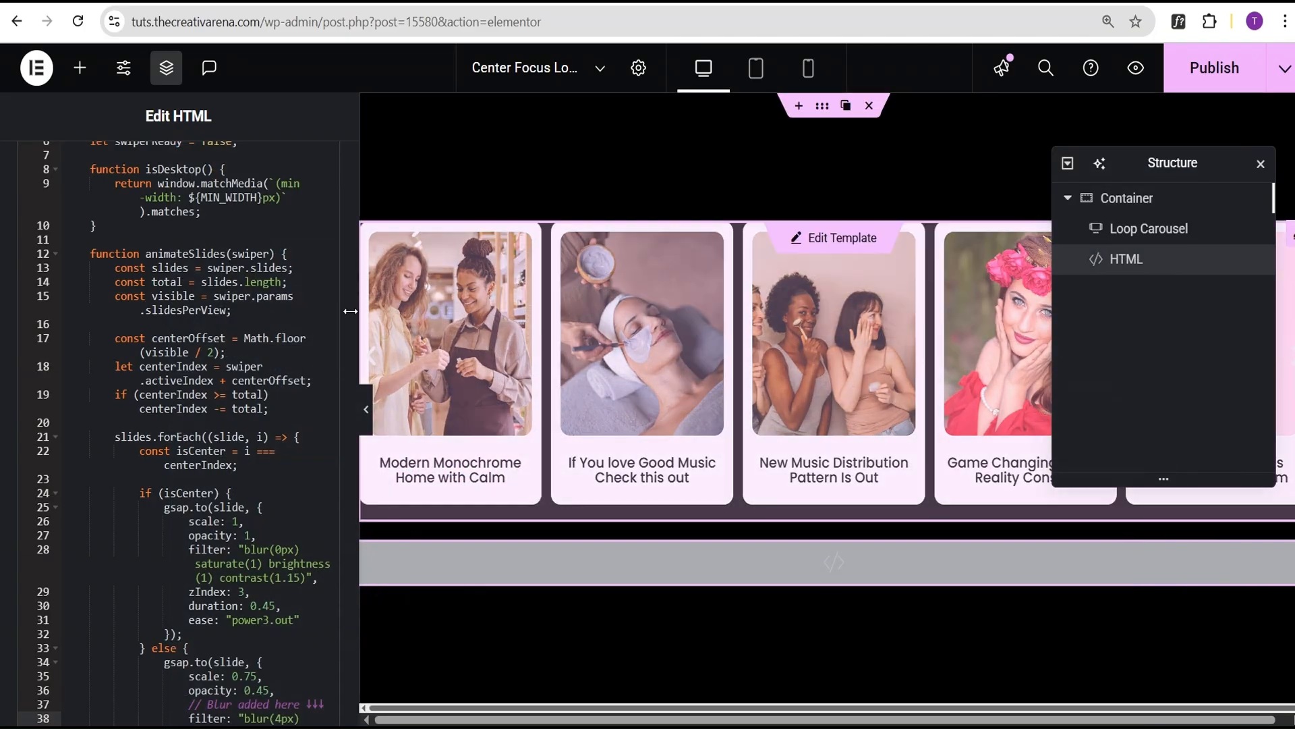
Add a line break after the GSAP library link in the HTML widget and replace the blur script below with the copied contrast script.
scroll(162, 304, up, 4)
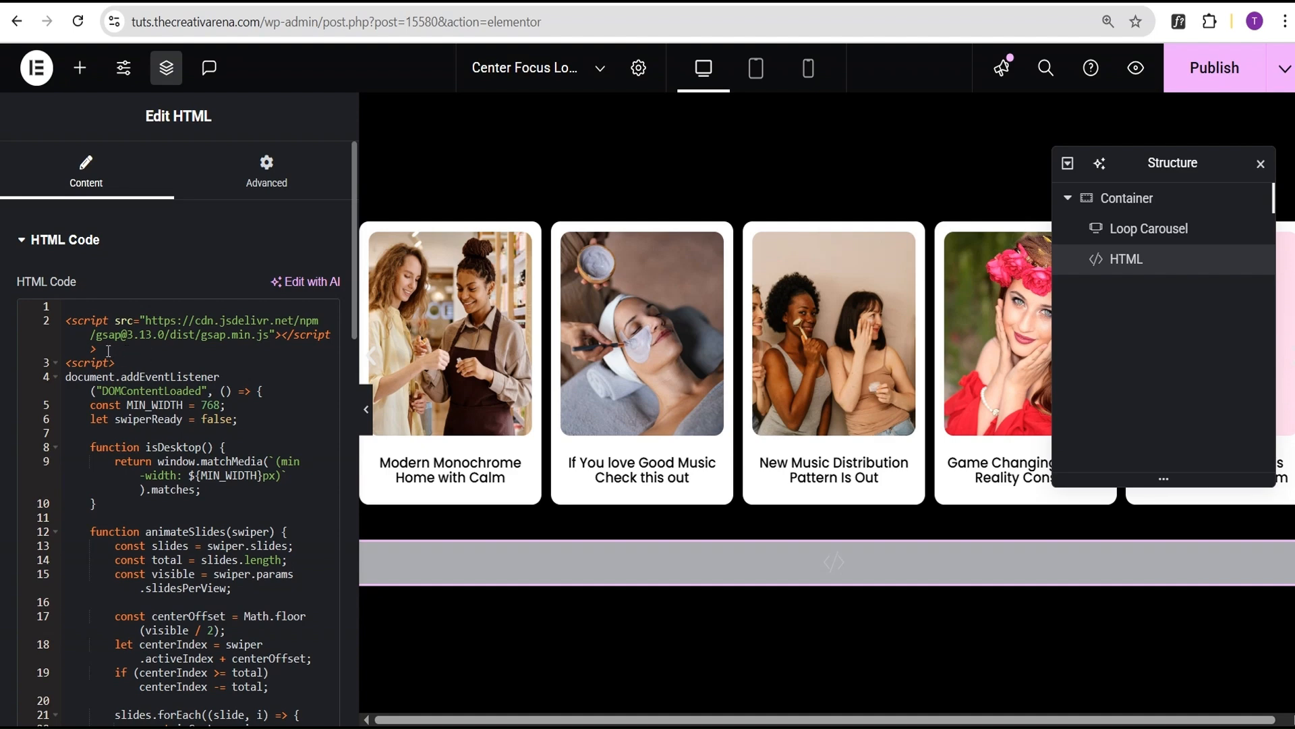
drag(102, 347, 65, 317)
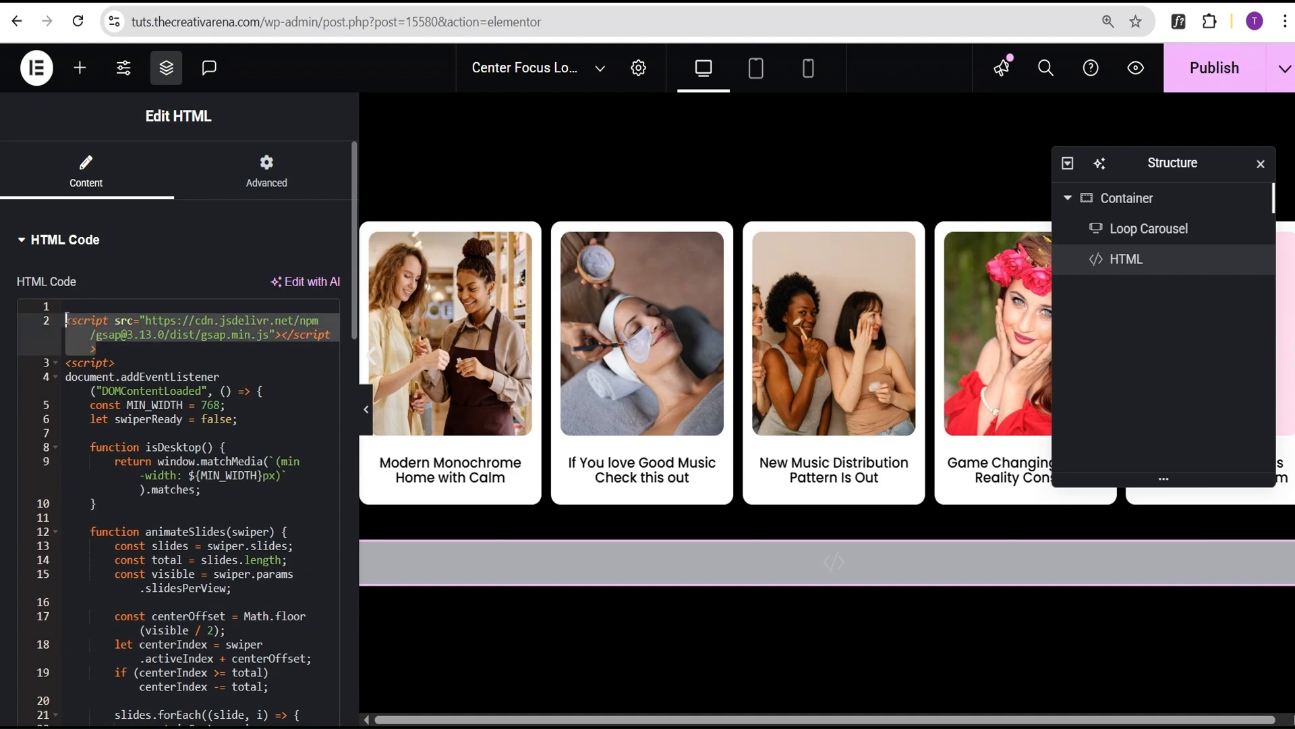
click(99, 350)
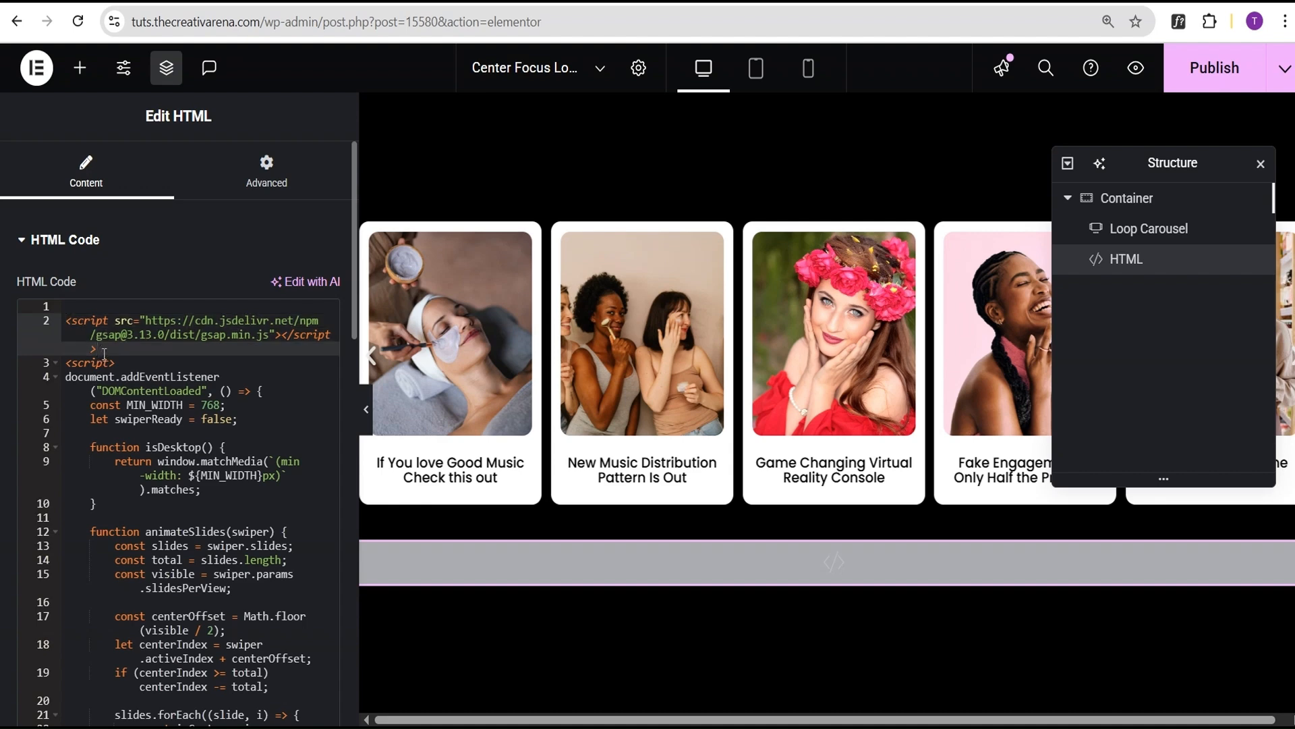
key(Return)
drag(71, 376, 159, 577)
key(ctrl+v)
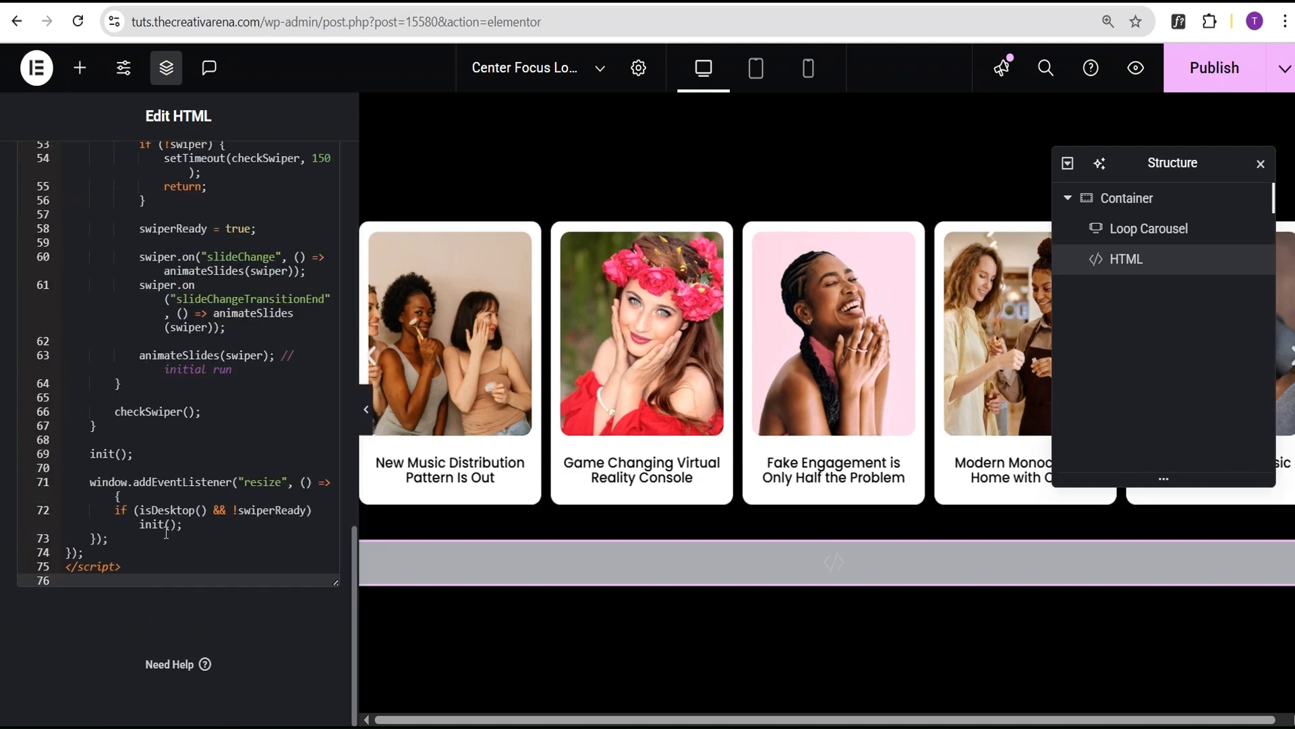
Publish the page with the contrast script and open its preview.
scroll(167, 529, up, 15)
click(1222, 70)
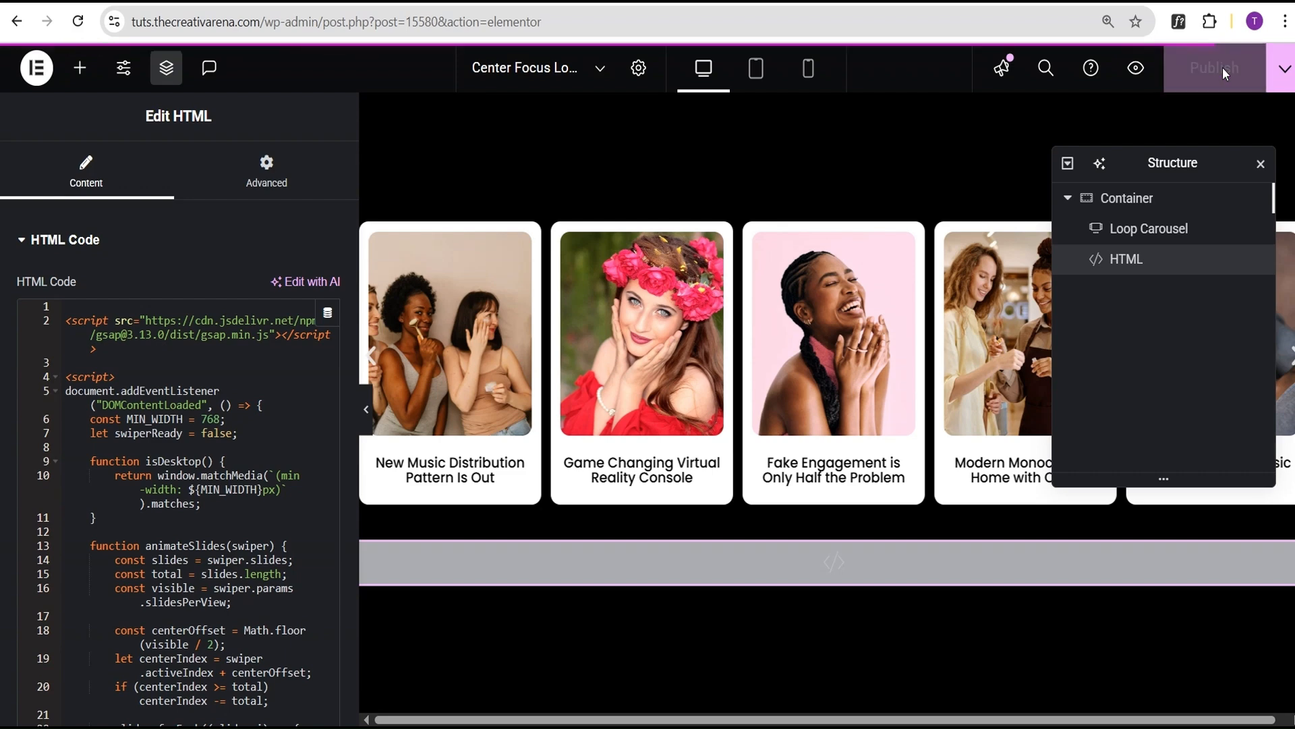
click(1138, 69)
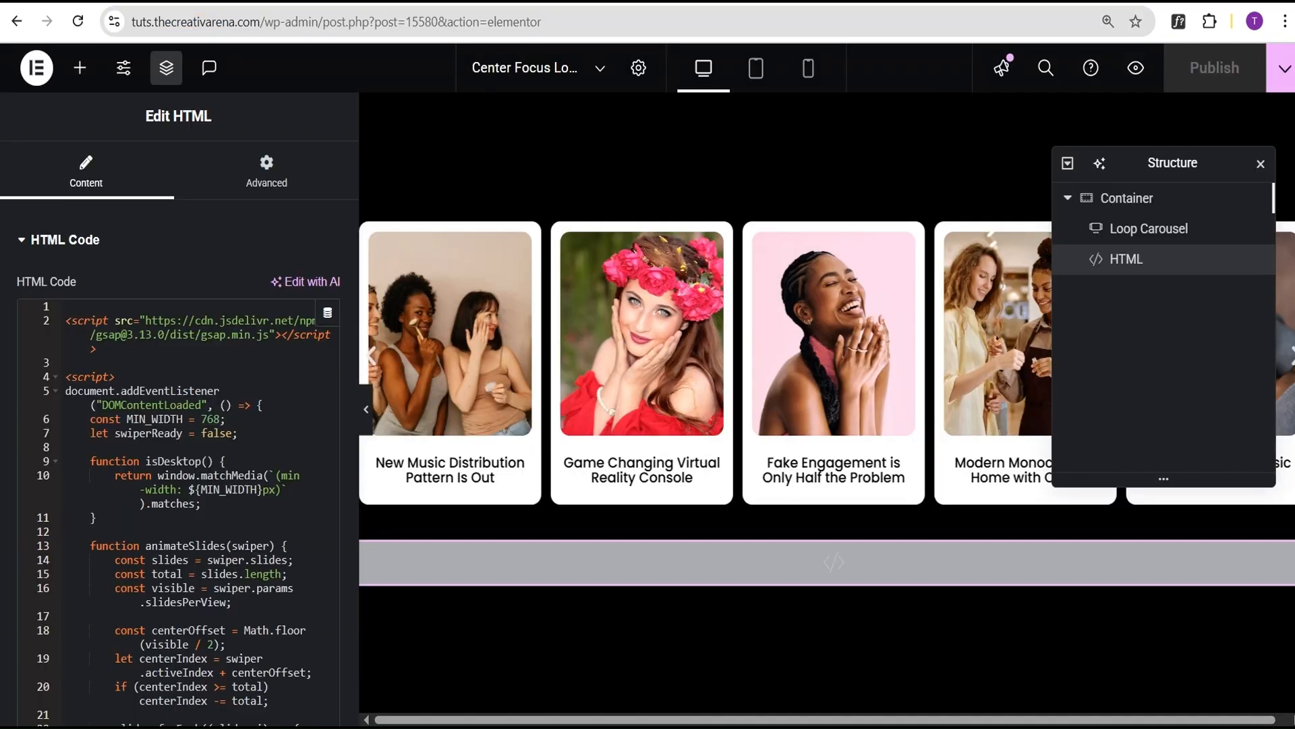
Replace the contrast script below the GSAP library link with the blur-out side slides script and publish the page.
drag(71, 377, 146, 638)
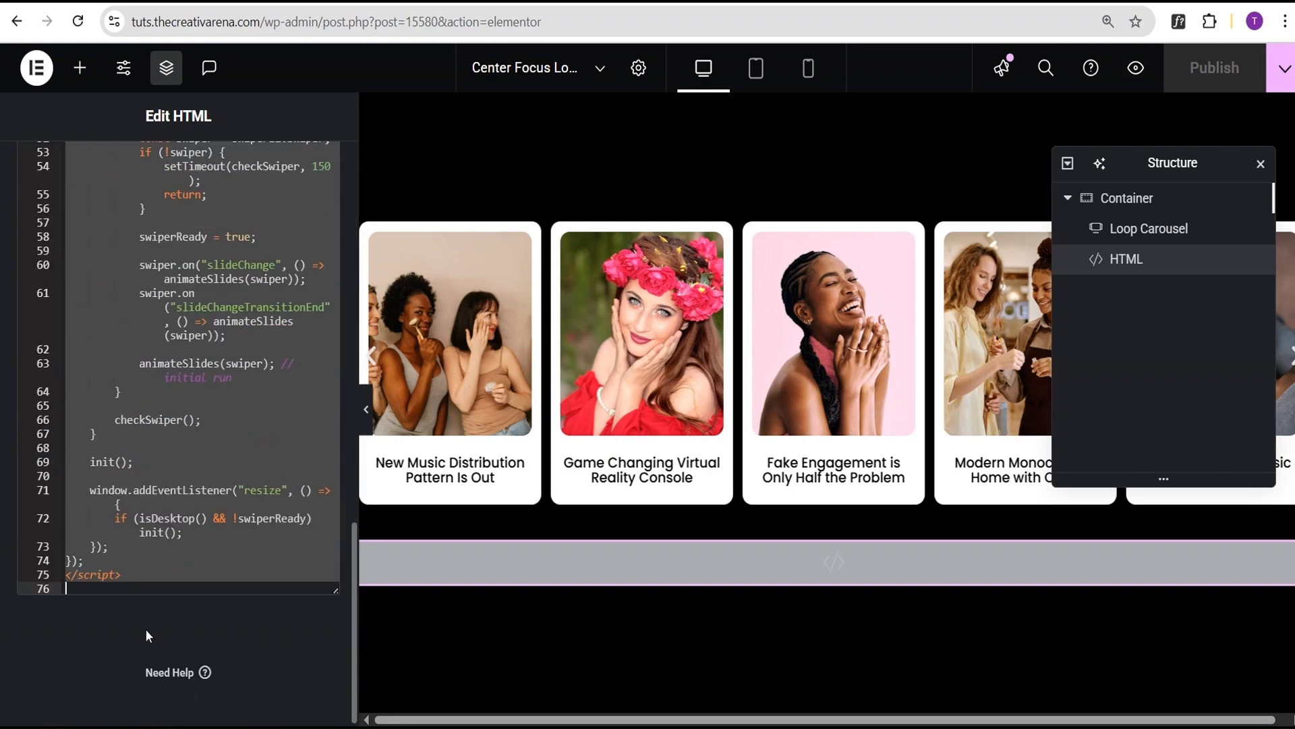
key(ctrl+v)
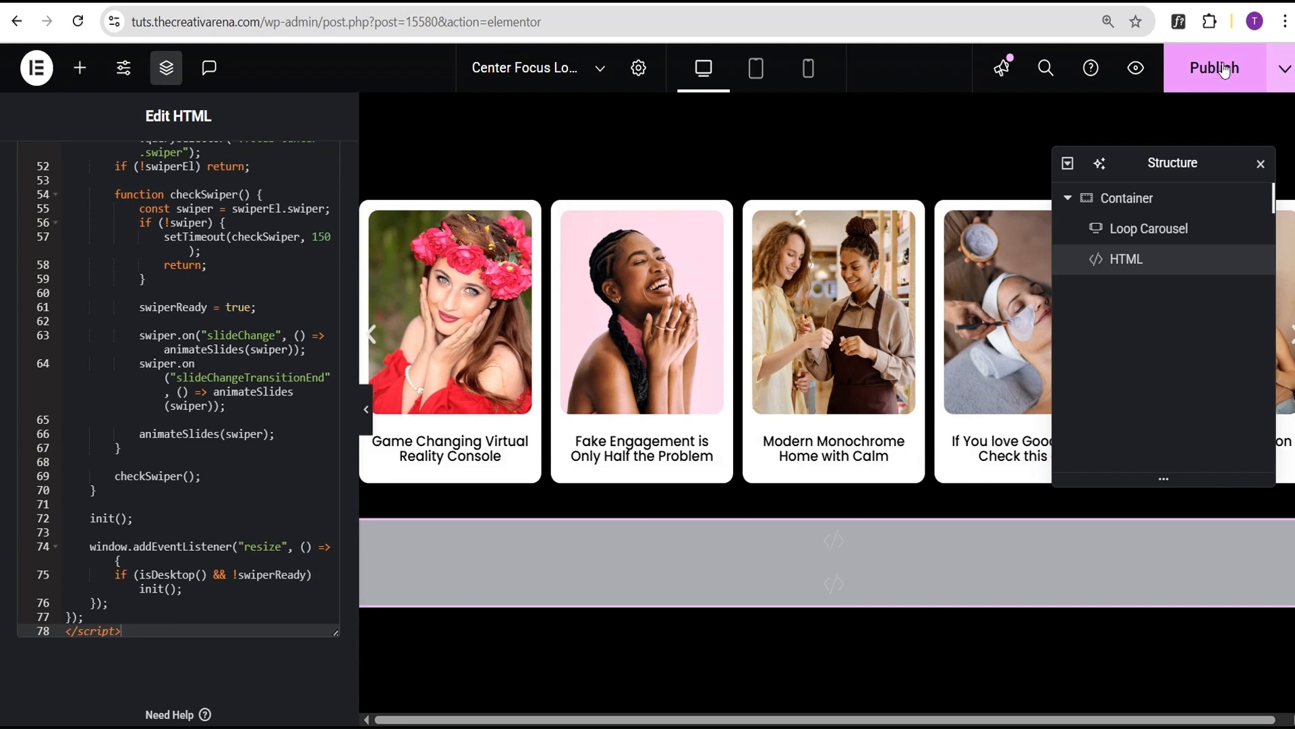
click(1224, 70)
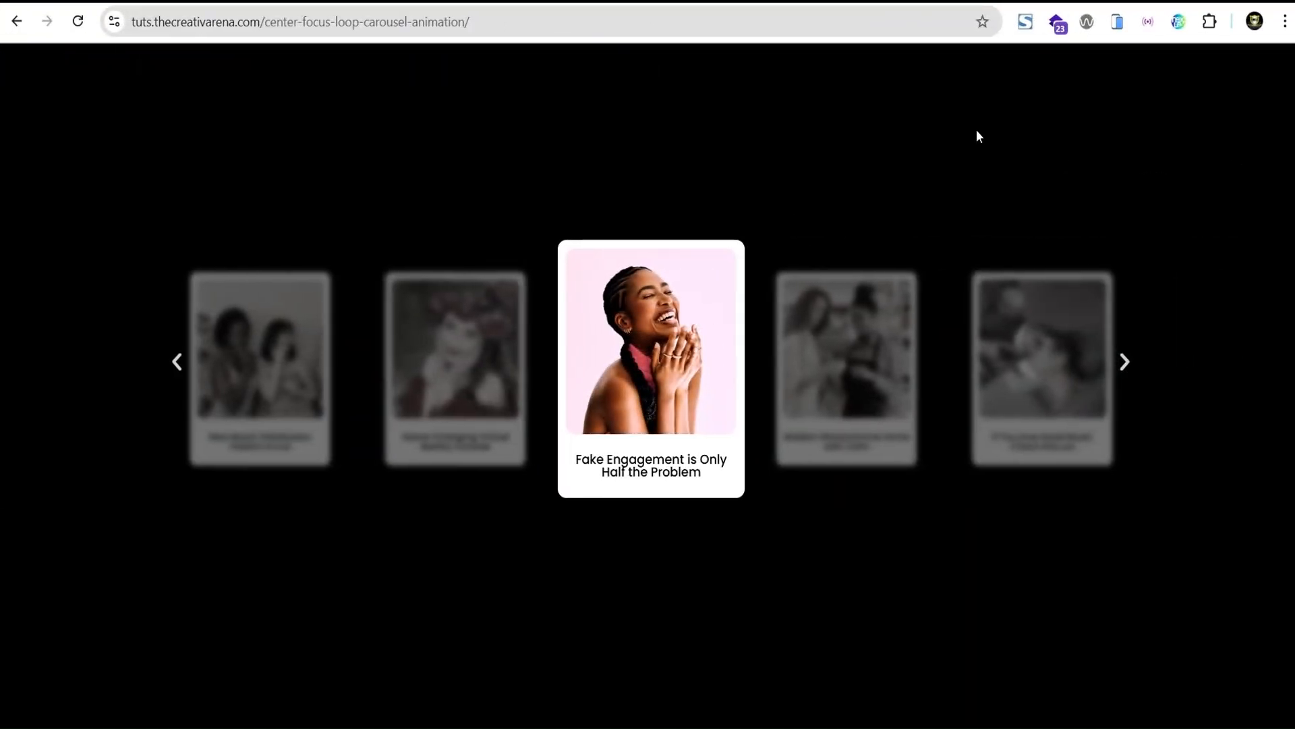
Reload the live page and advance the carousel through two slides to check the blur effect on desktop.
click(77, 25)
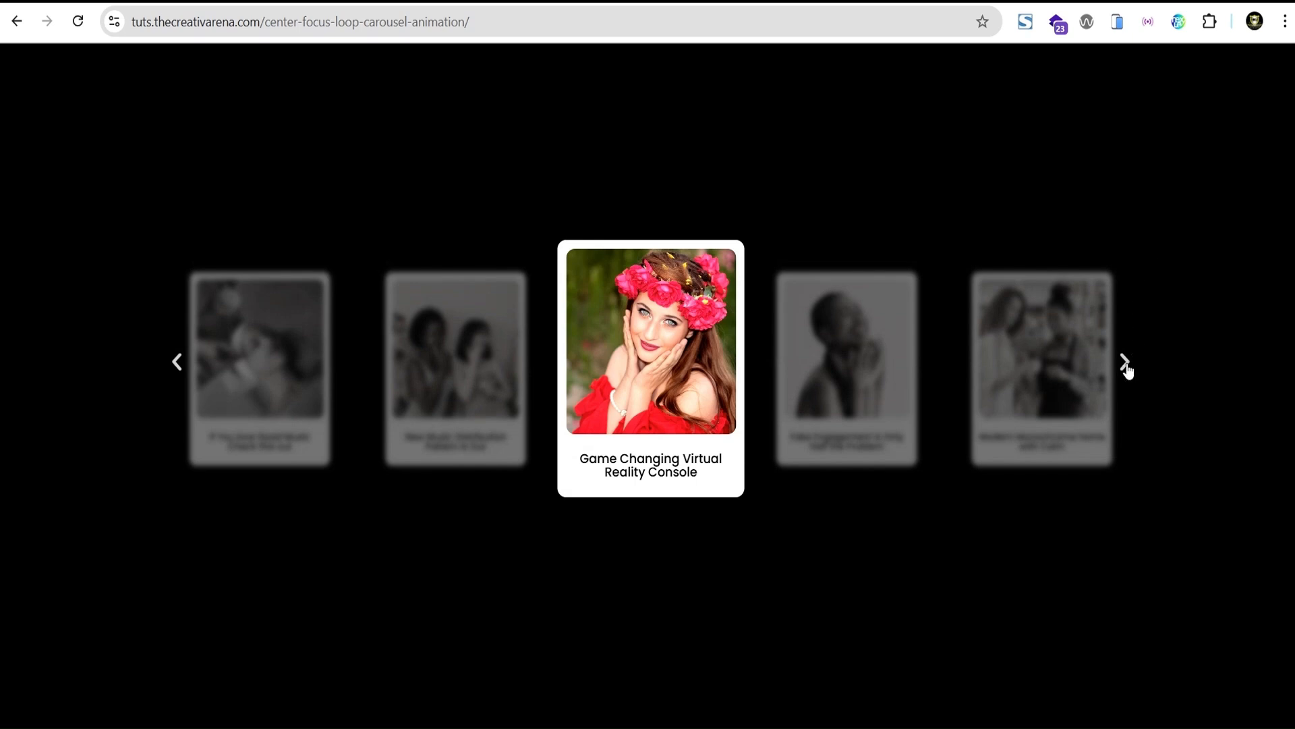
click(1126, 363)
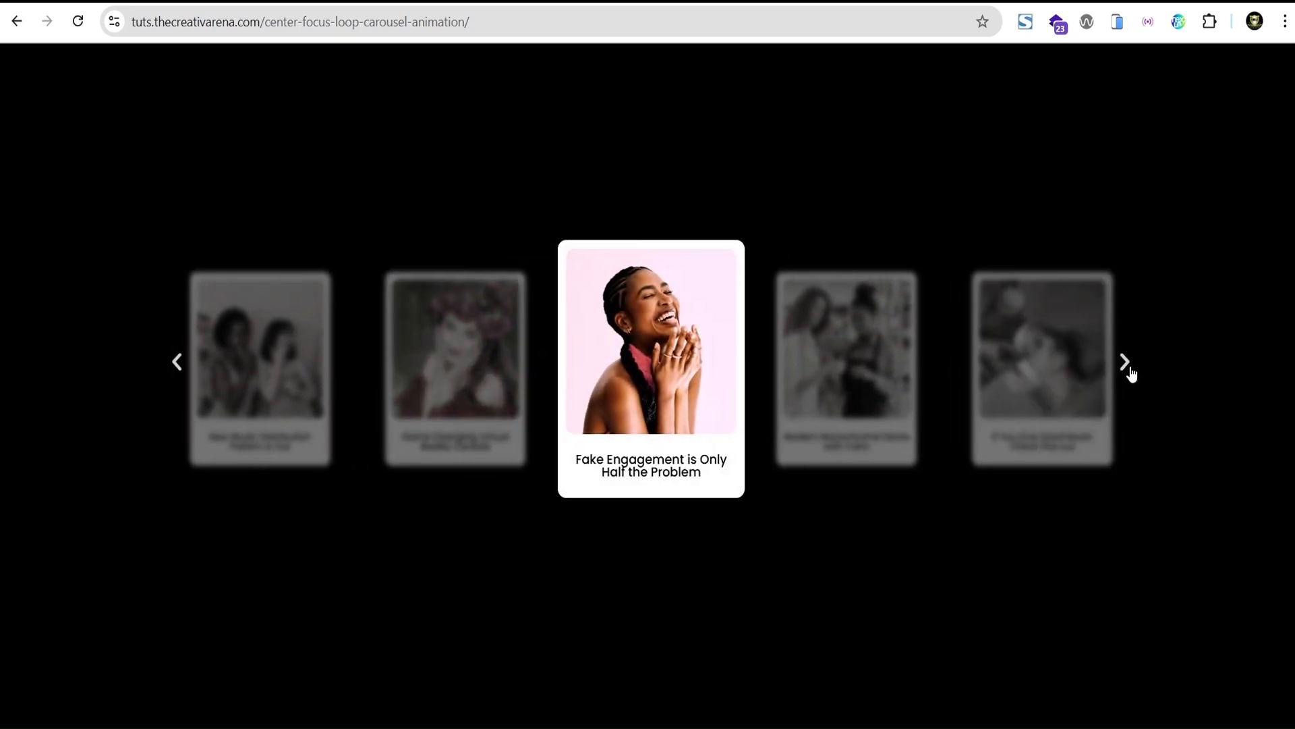
click(1125, 364)
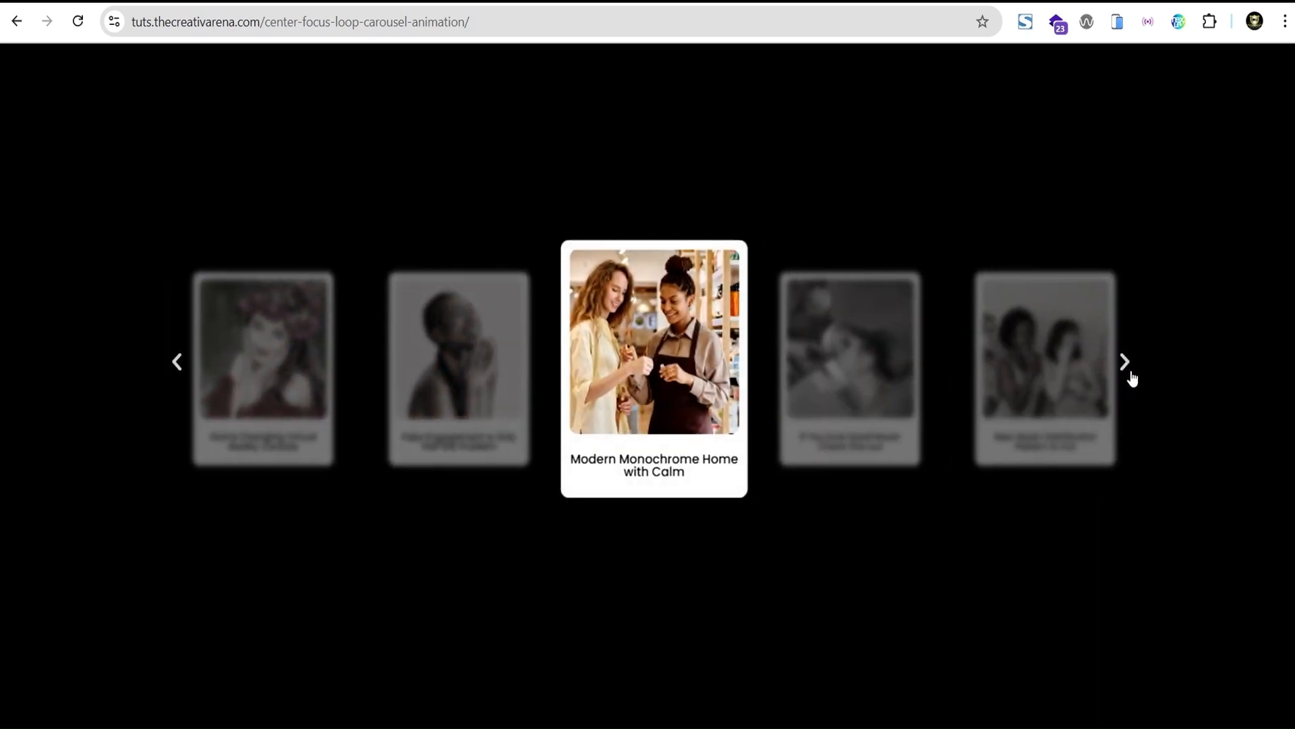
Show the live page in the mobile simulator's tablet view and advance the slides to check the responsive carousel.
click(1116, 23)
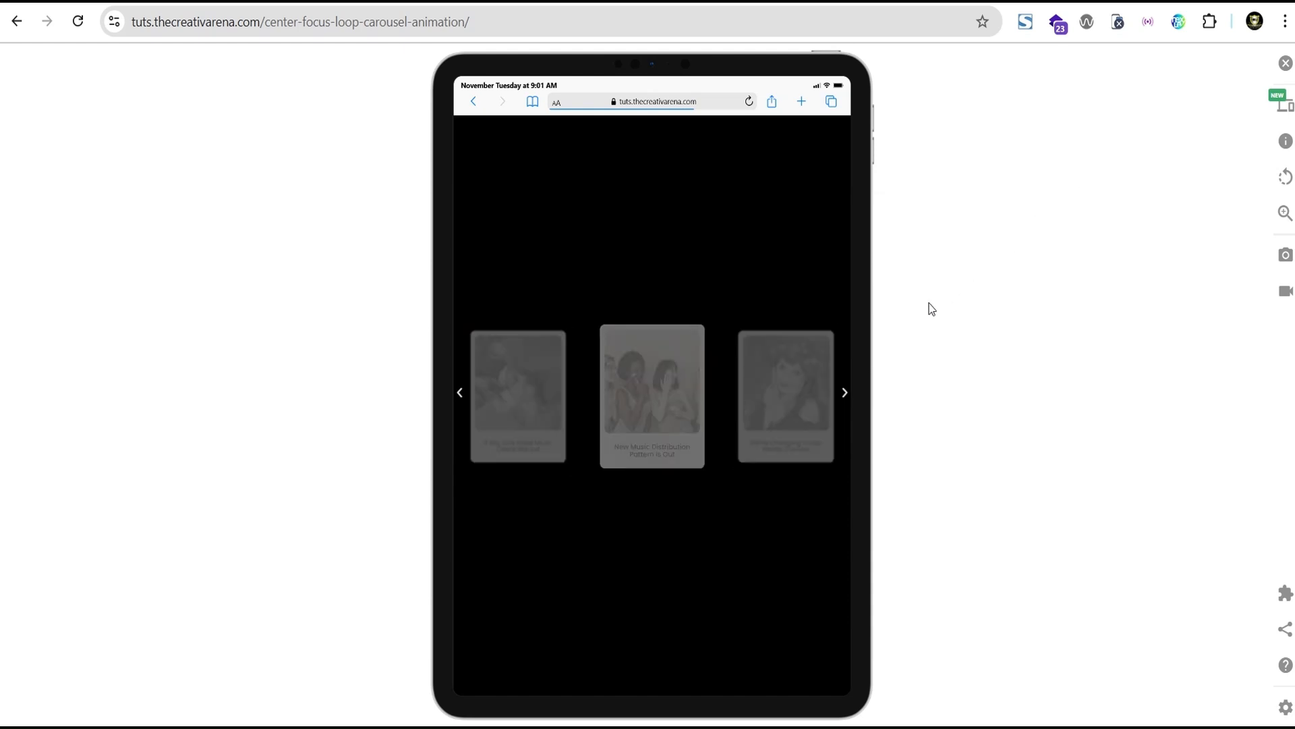
click(845, 396)
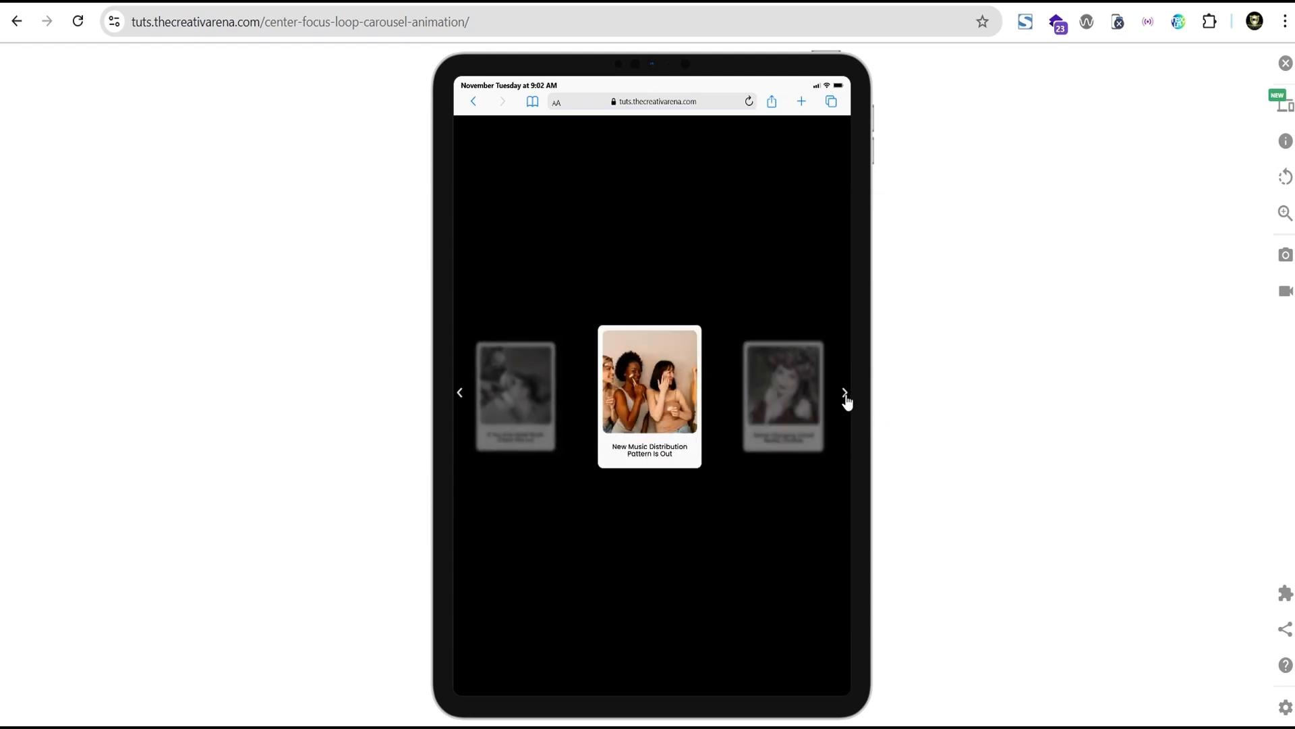
click(845, 398)
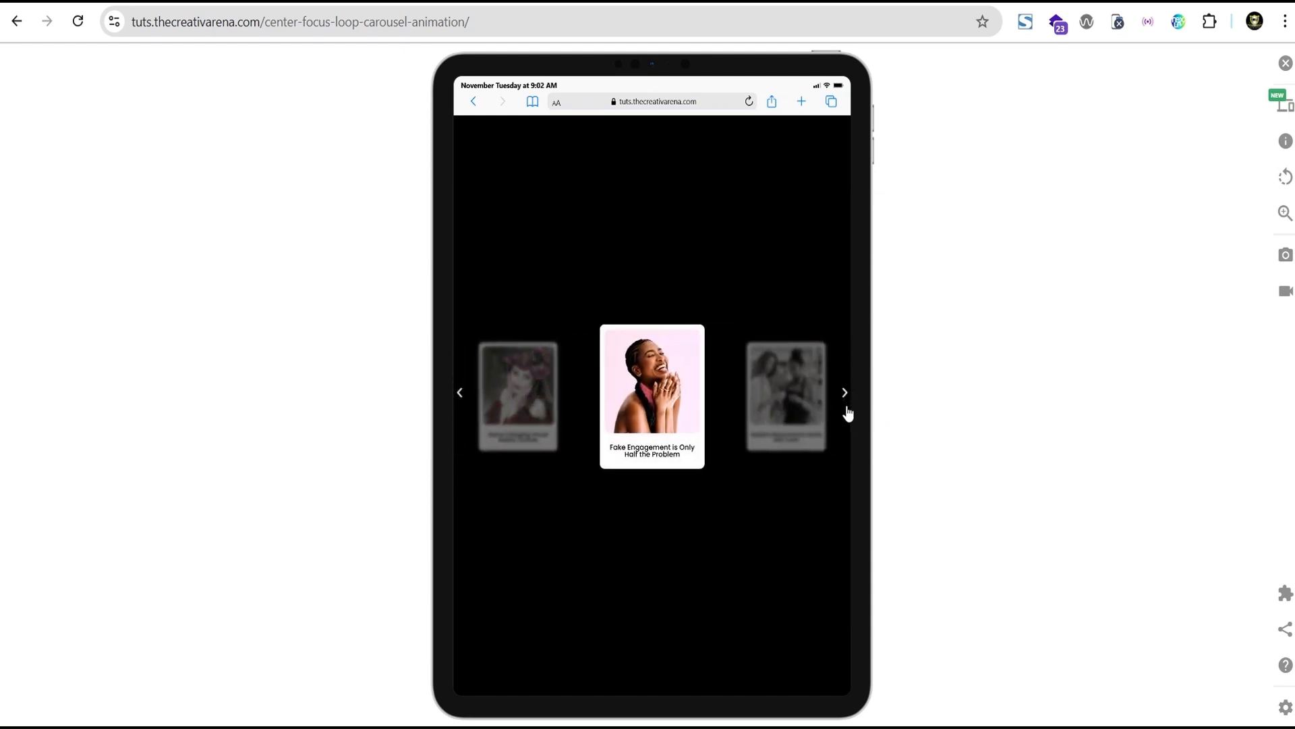
Switch the simulated device to the iPhone 11 PRO MAX and advance the carousel to check its mobile layout.
click(1282, 105)
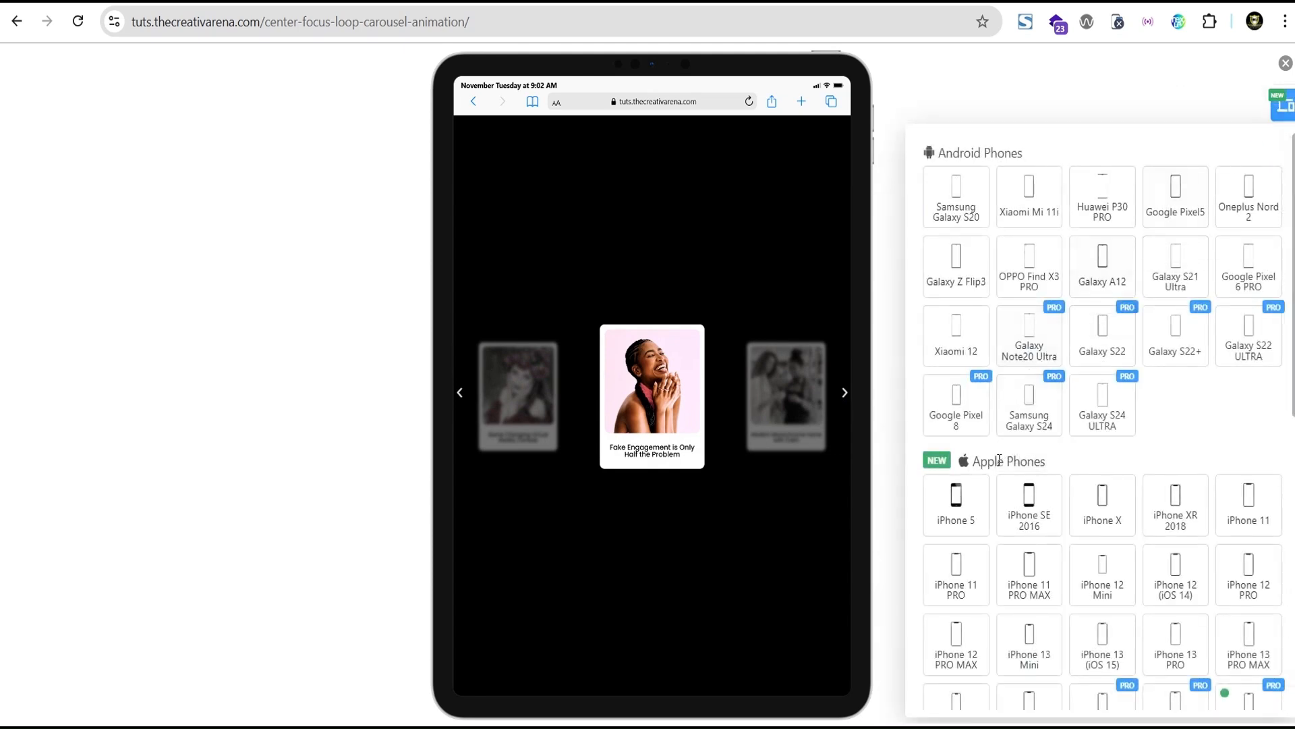
scroll(1025, 472, down, 3)
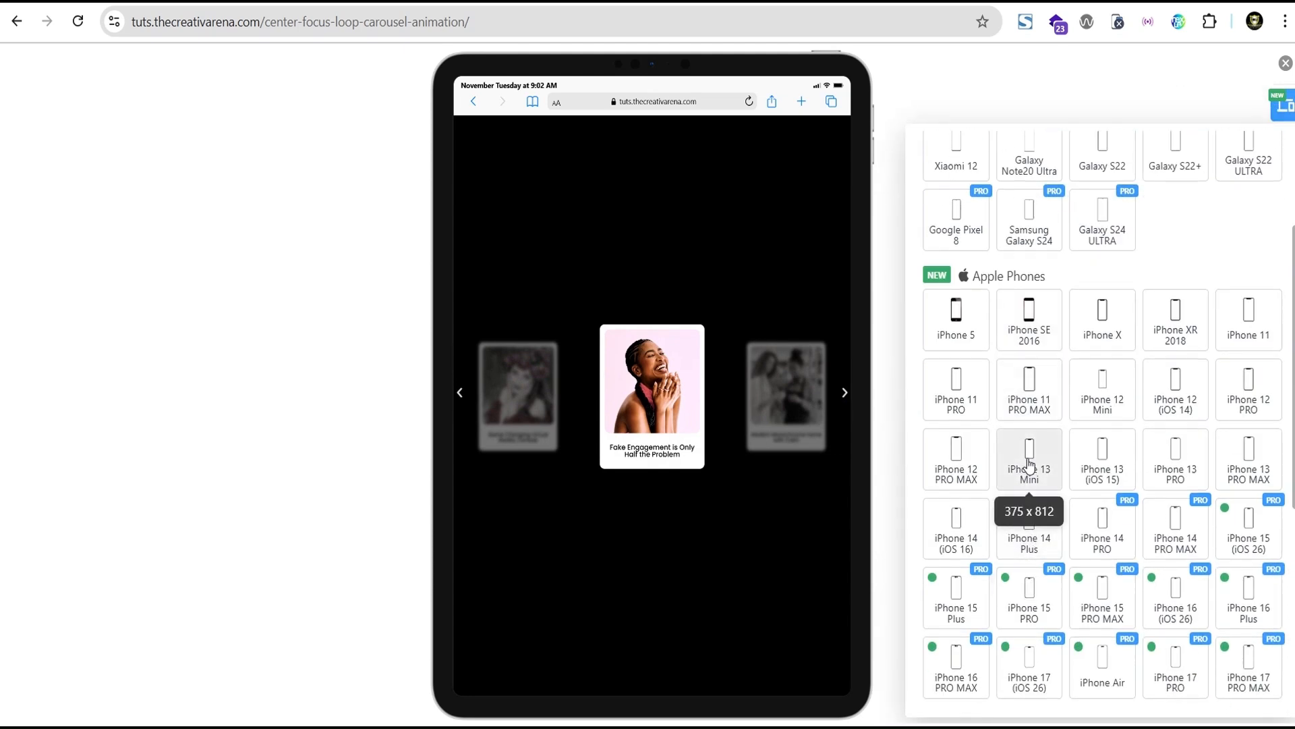
click(1029, 381)
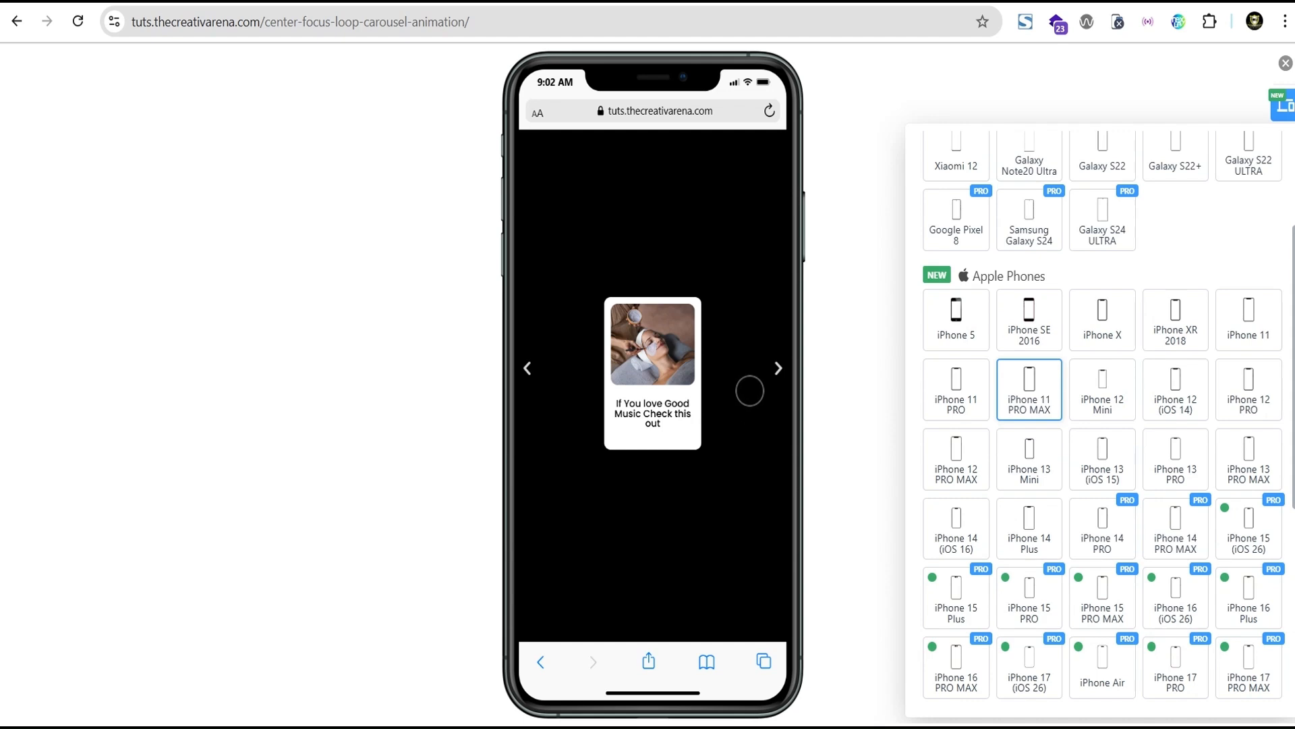
click(777, 369)
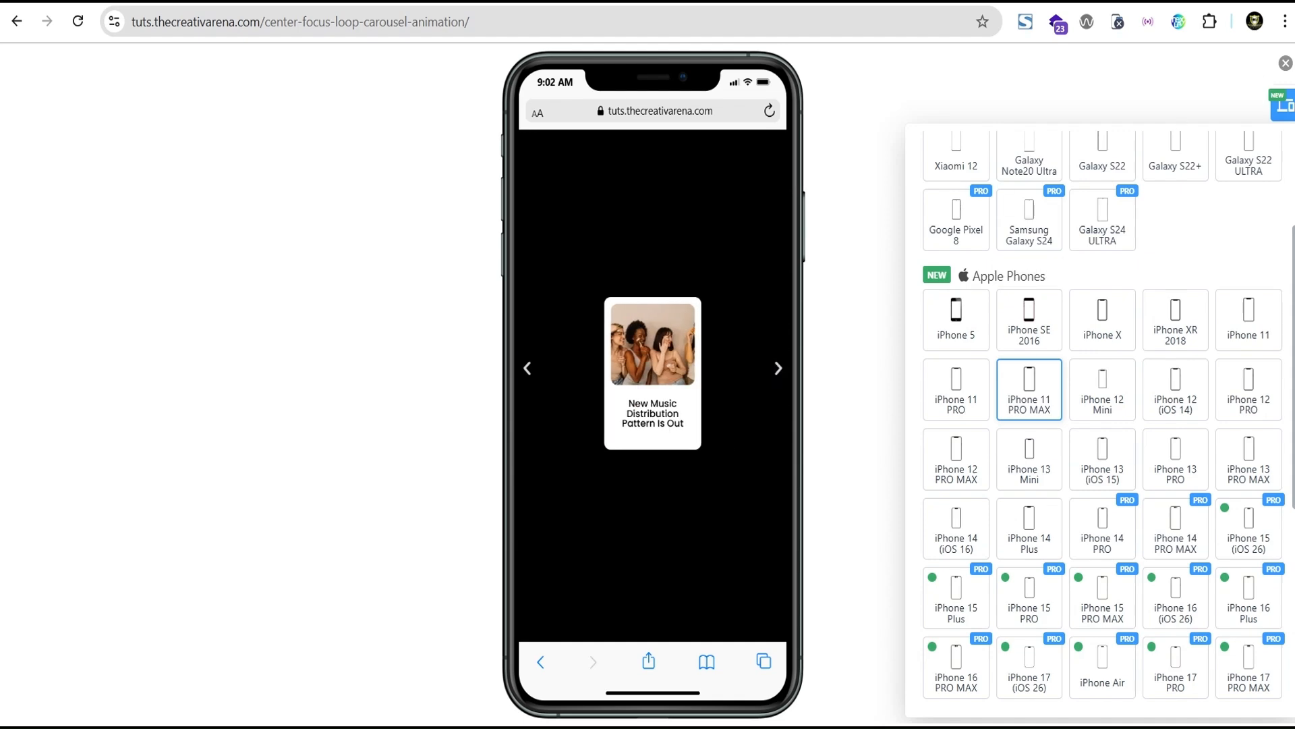
Close the mobile simulator and advance the carousel by one slide in the desktop view.
click(1285, 63)
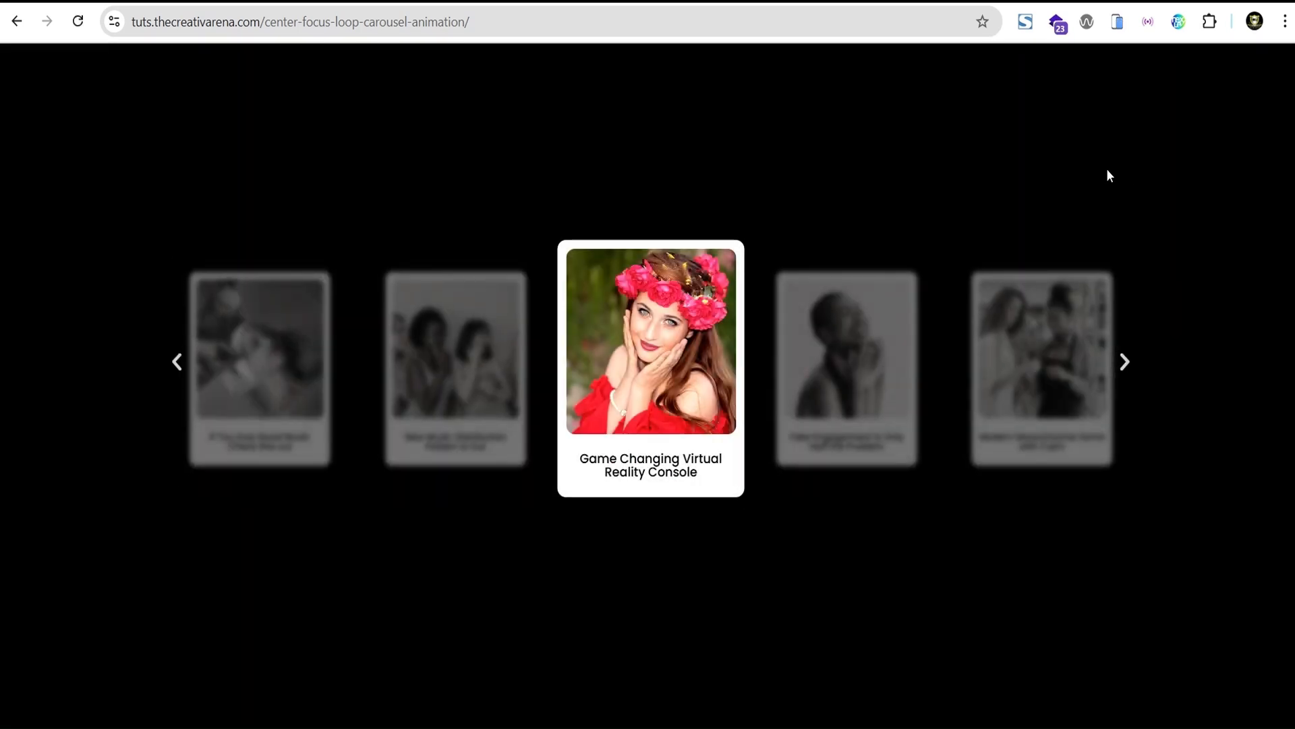
click(1124, 362)
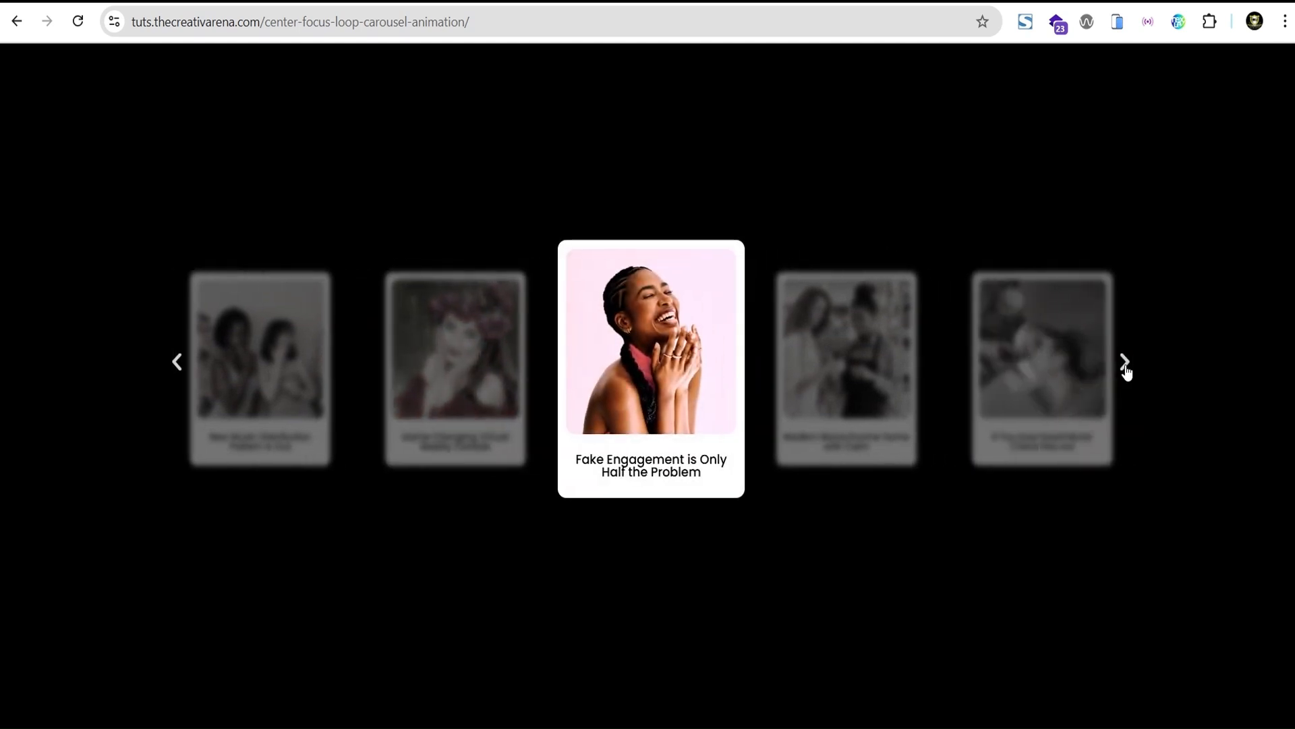